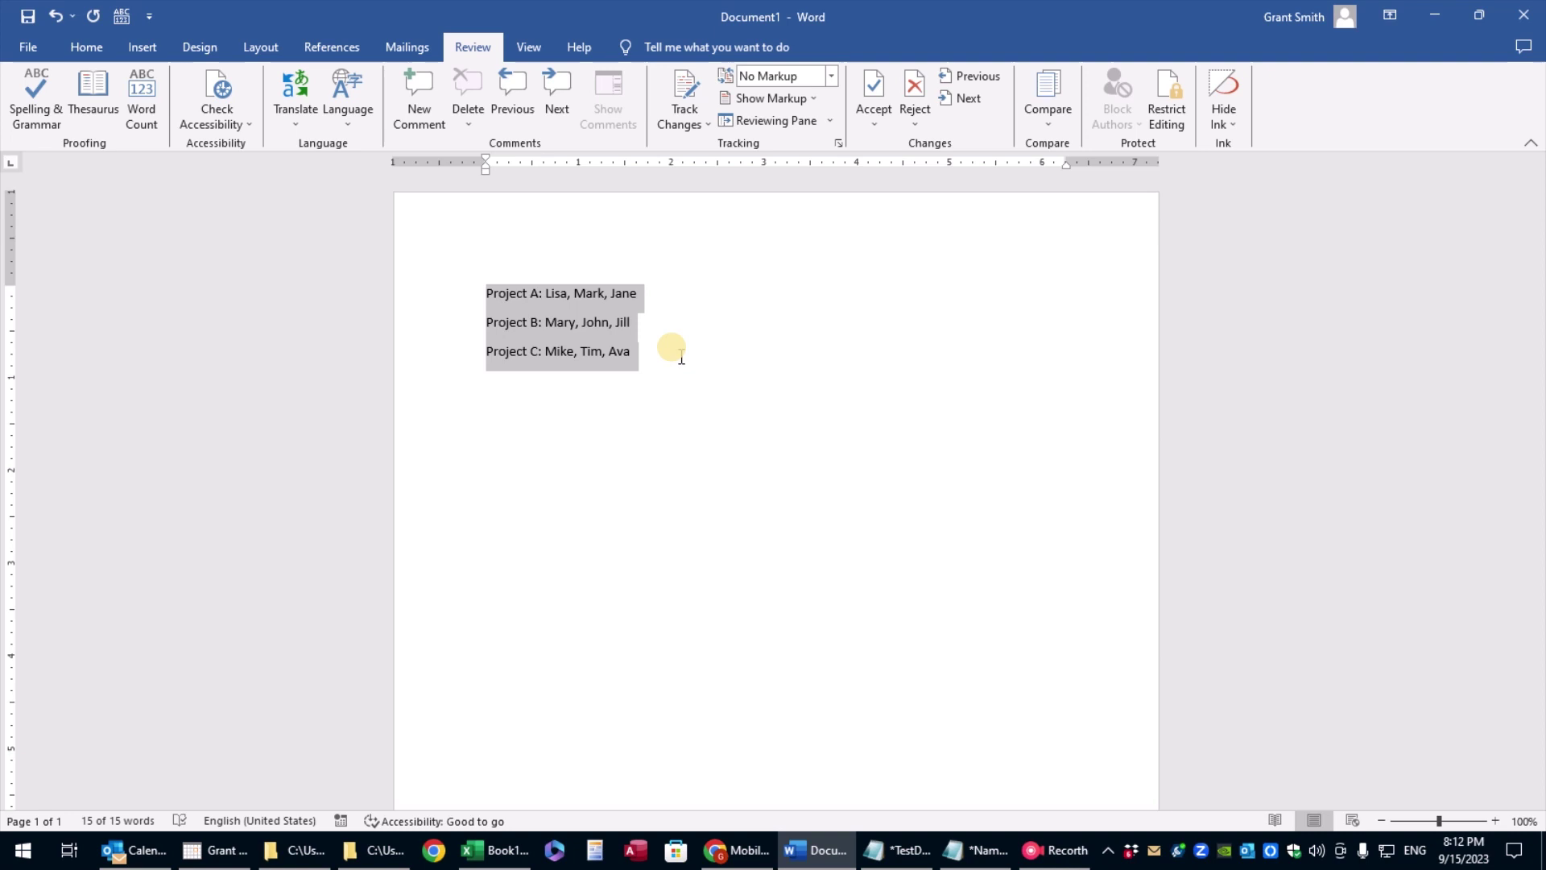
Step: Copy the three project lines from the Word document and paste them into Excel's Book1 starting at cell A1
{"action": "left_click", "coordinate": [576, 339]}
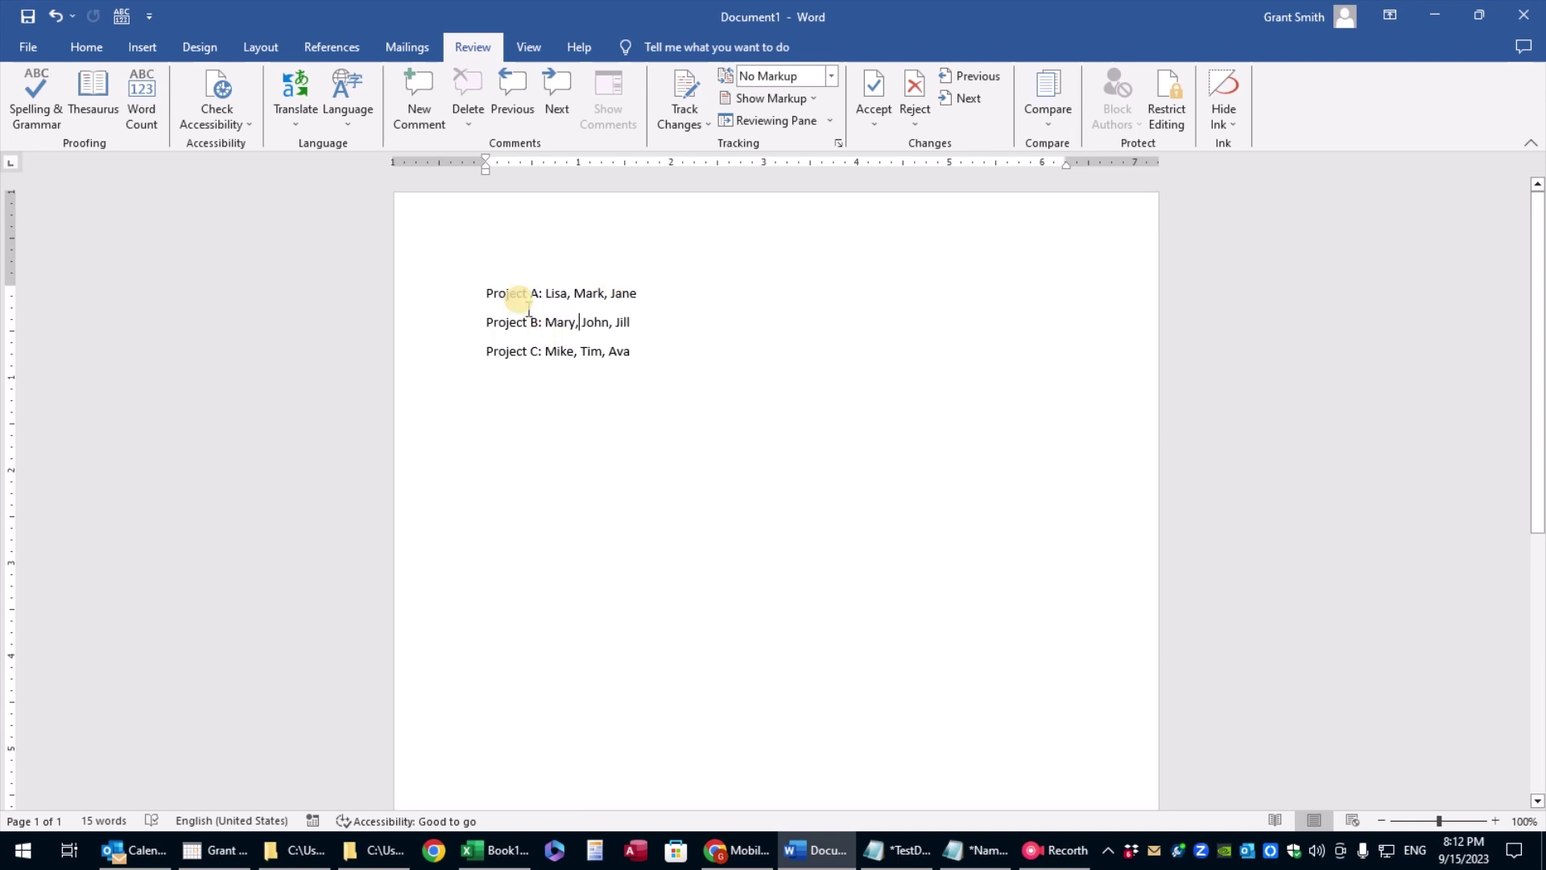
{"action": "left_click_drag", "start_coordinate": [662, 367], "coordinate": [456, 268]}
{"action": "key", "text": "ctrl+c"}
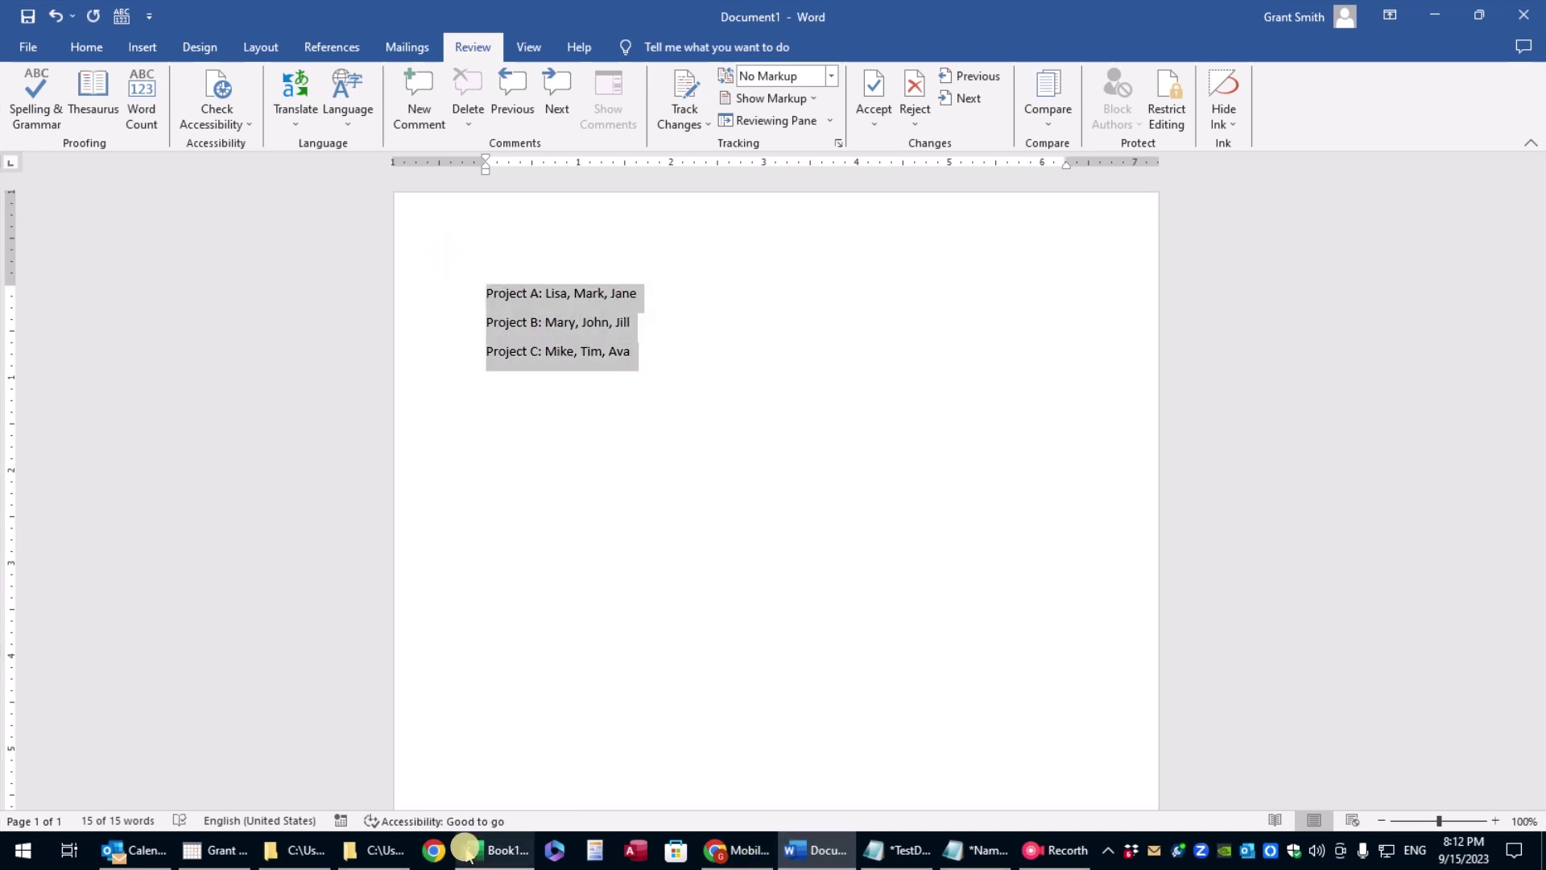
{"action": "left_click", "coordinate": [495, 850]}
{"action": "key", "text": "ctrl+v"}
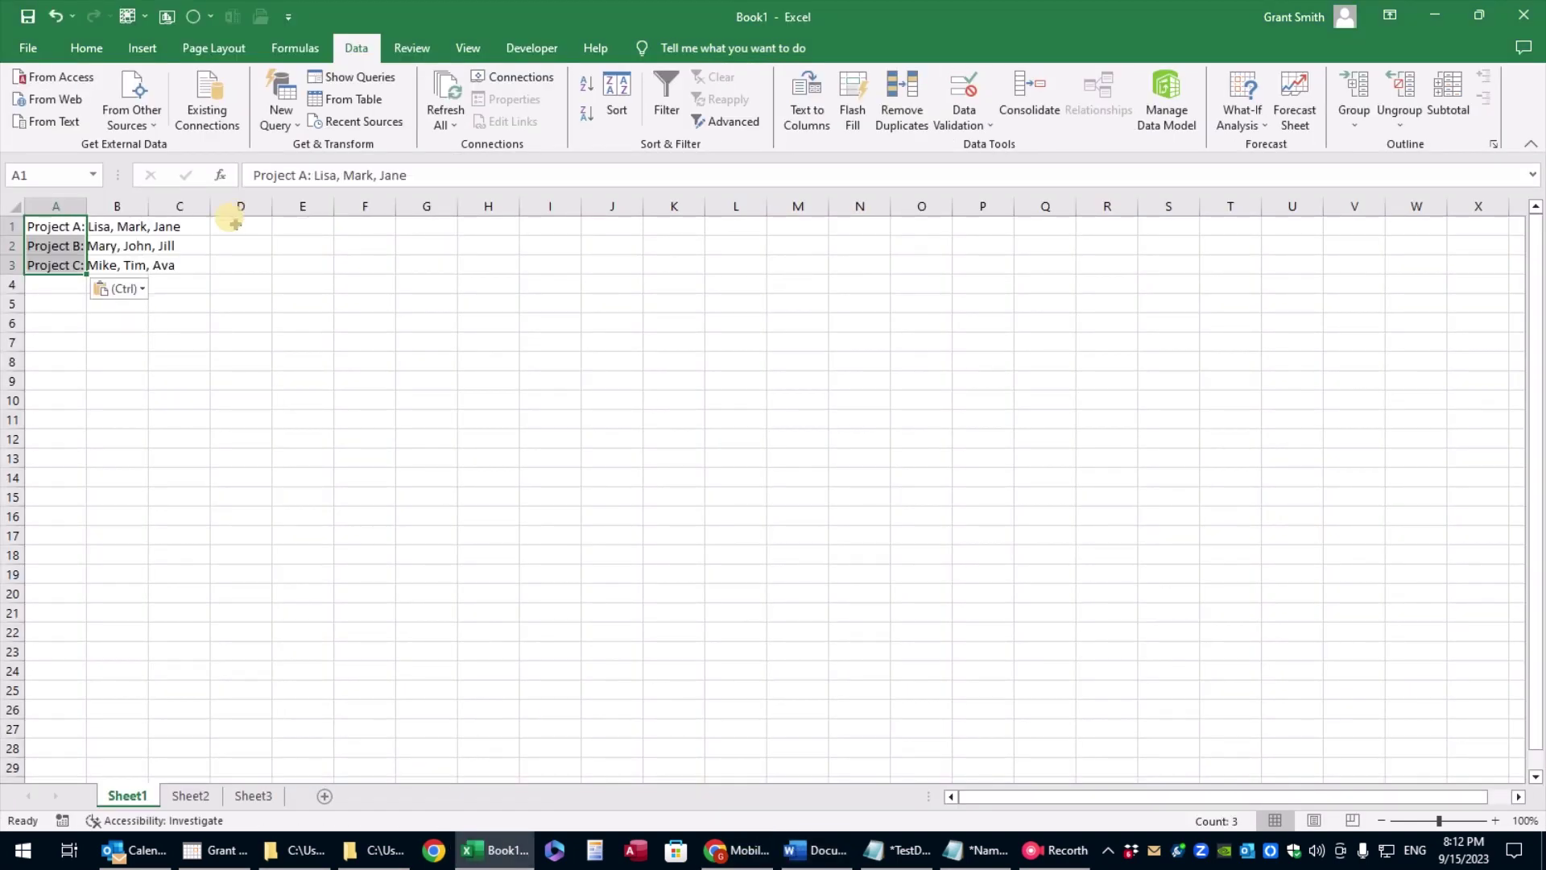
Step: Widen column A until the pasted project lines fit inside it
{"action": "left_click_drag", "start_coordinate": [89, 208], "coordinate": [232, 207]}
{"action": "left_click", "coordinate": [128, 323]}
{"action": "left_click", "coordinate": [162, 226]}
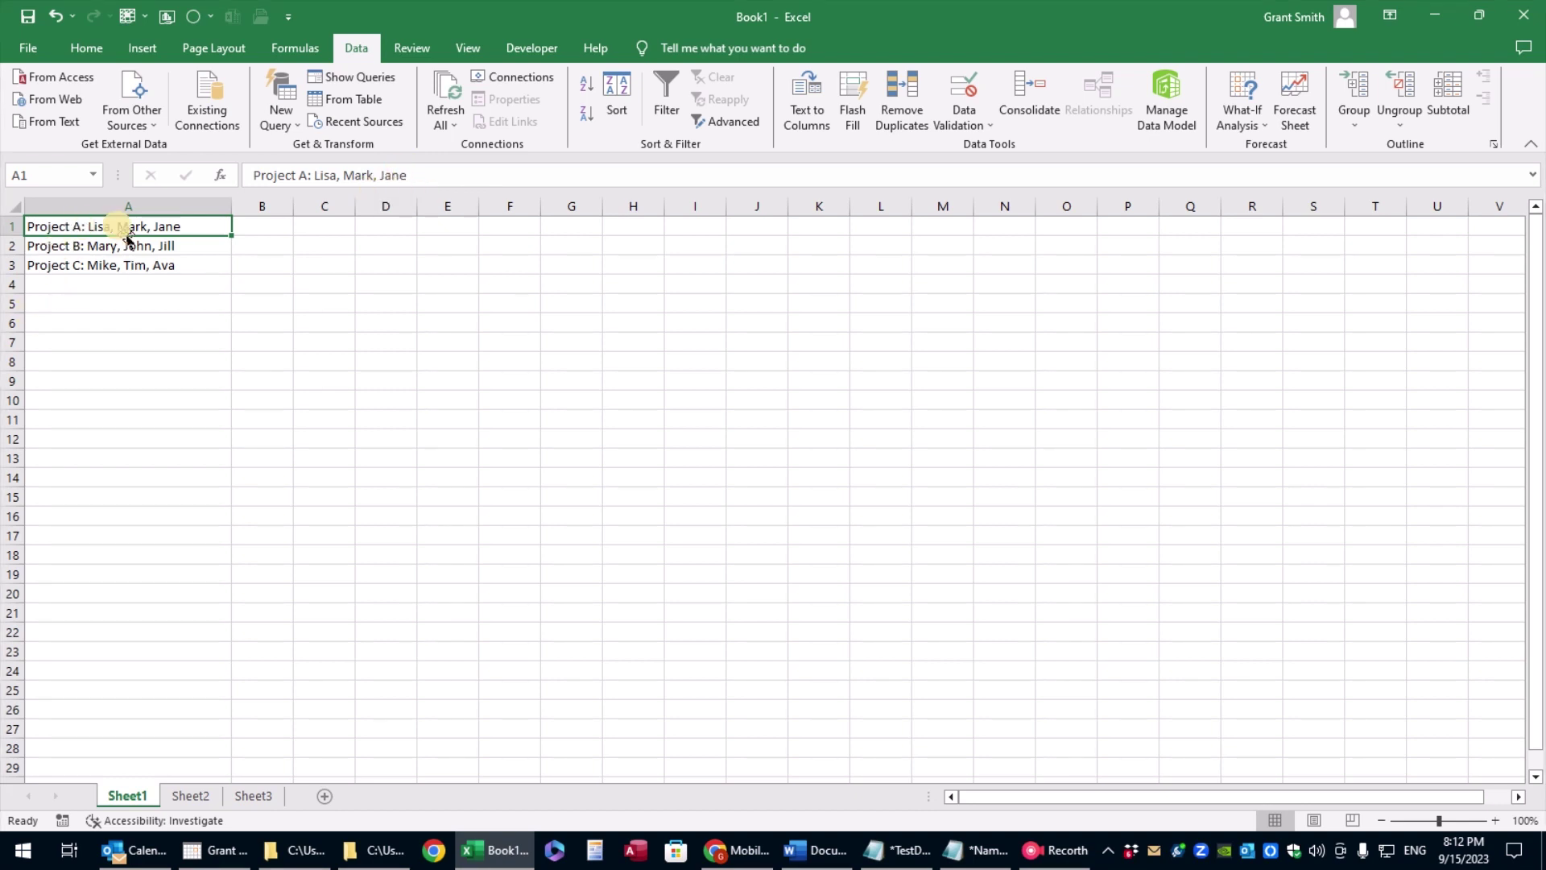
Step: Split column A with Text to Columns as delimited data, using comma and colon as delimiters, and undo the split
{"action": "left_click", "coordinate": [171, 204]}
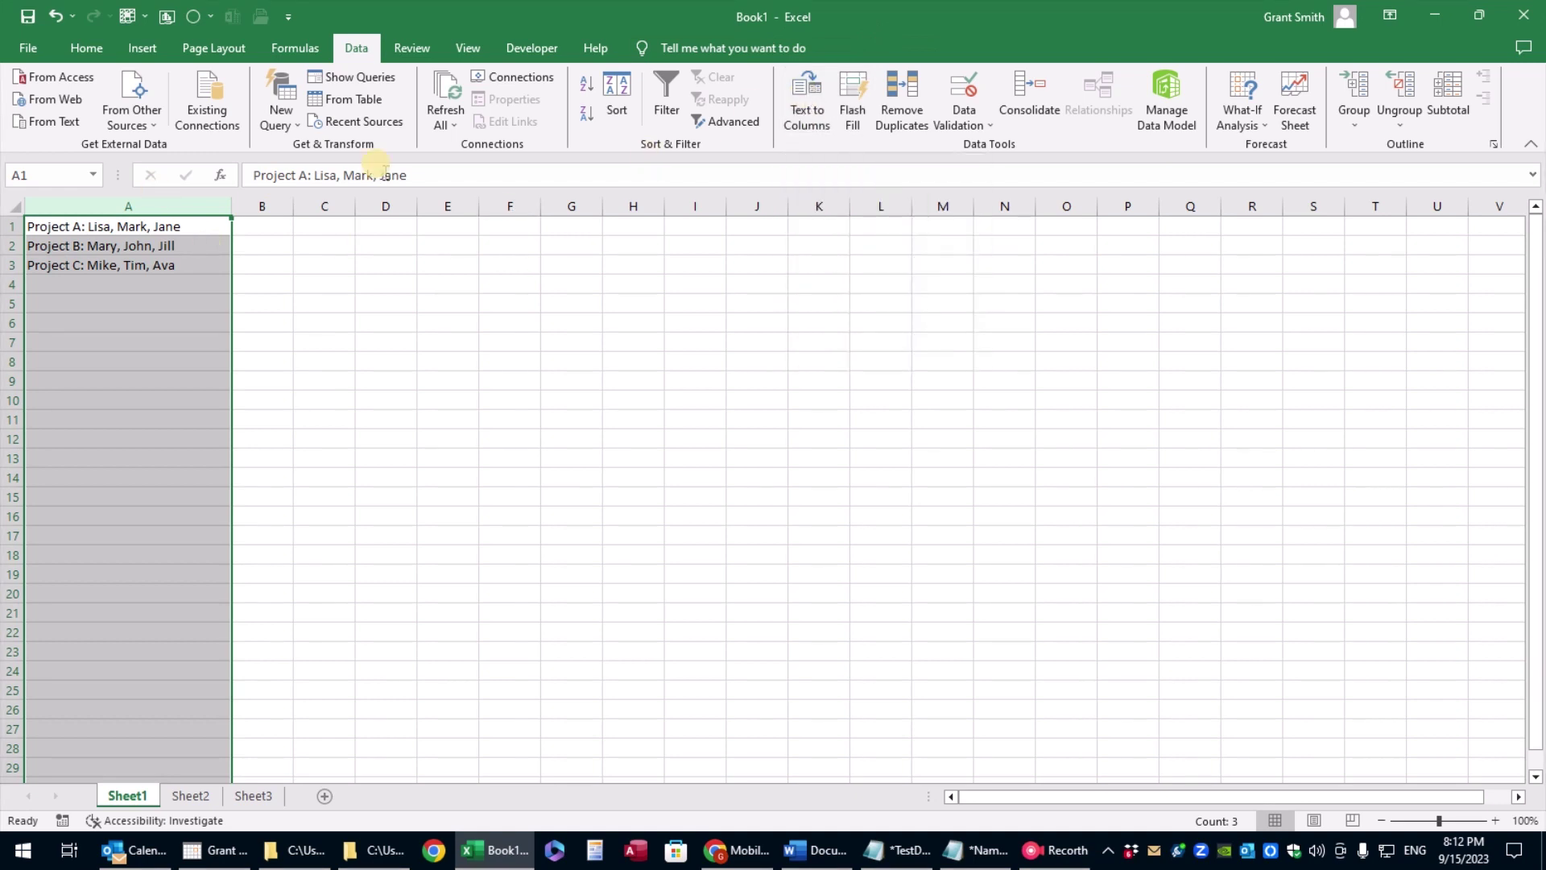
{"action": "left_click", "coordinate": [806, 101]}
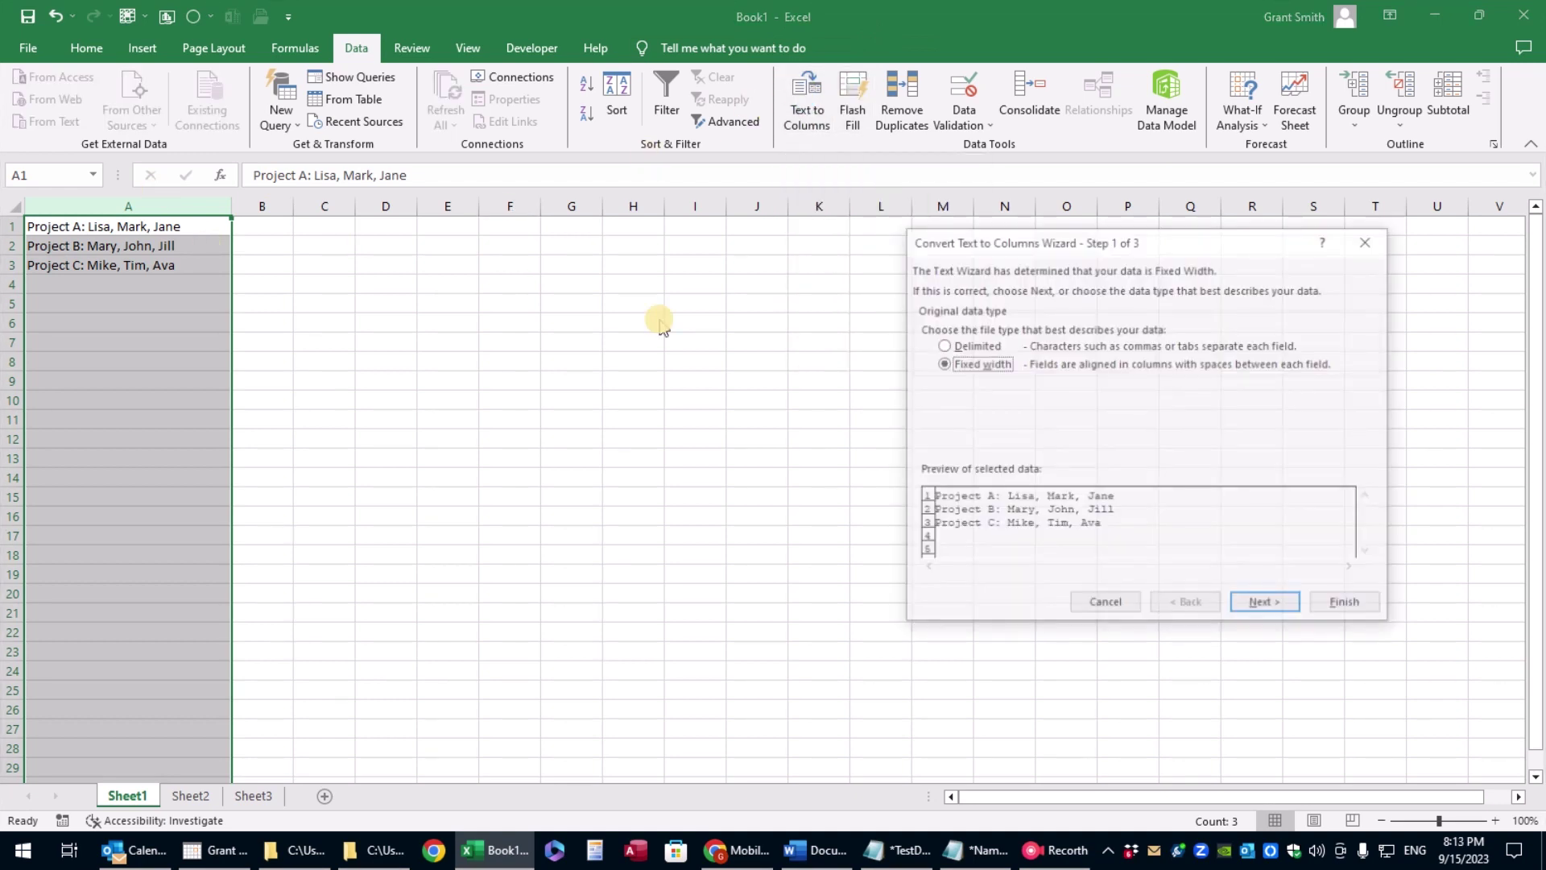
{"action": "left_click", "coordinate": [989, 352]}
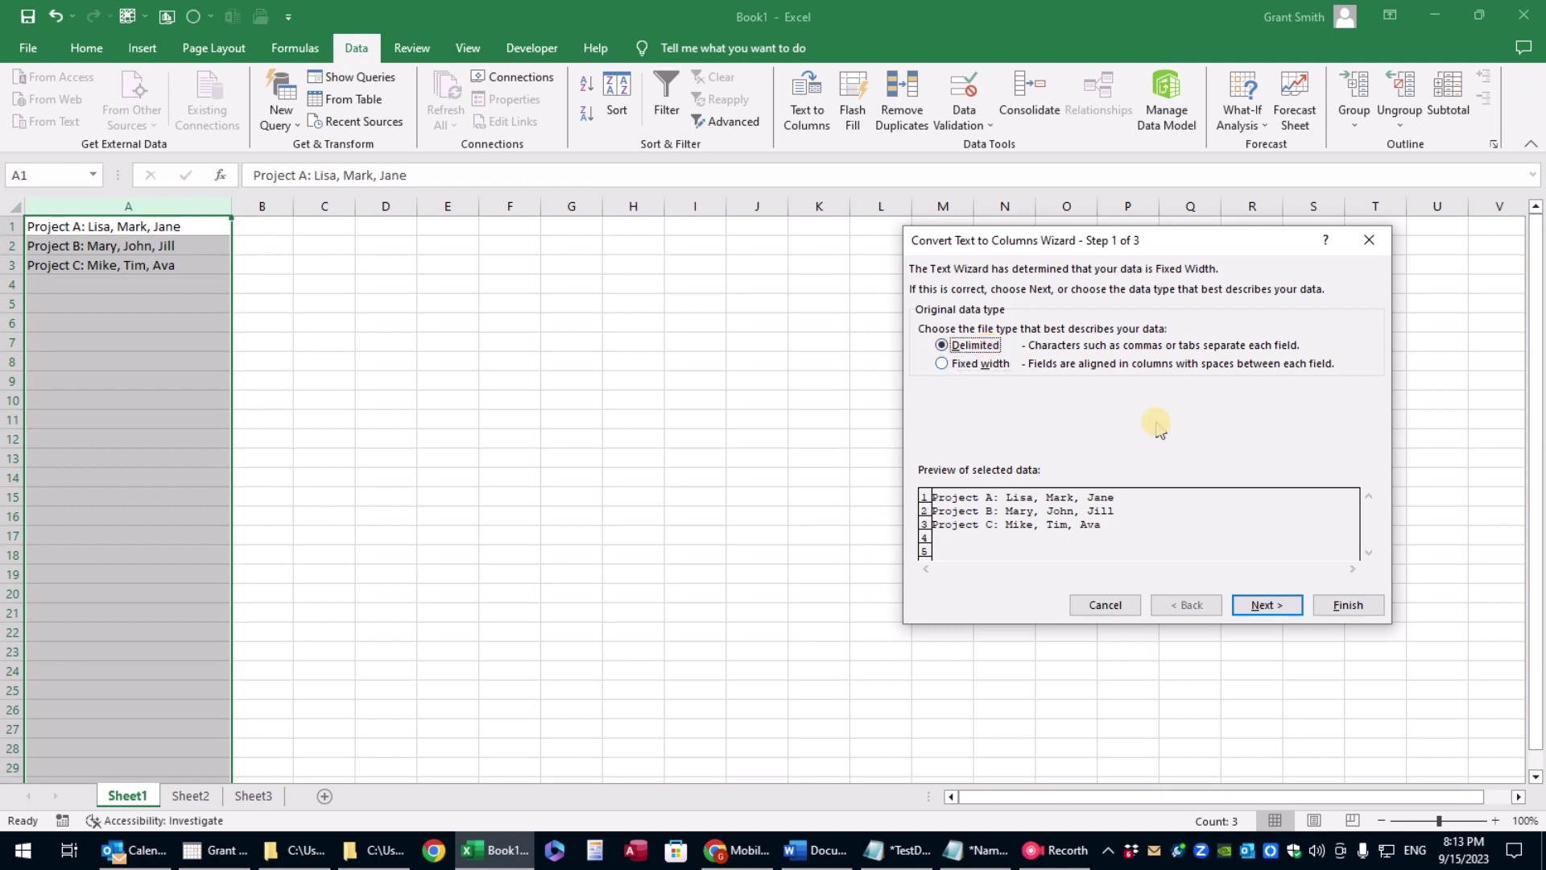
{"action": "left_click", "coordinate": [1266, 605]}
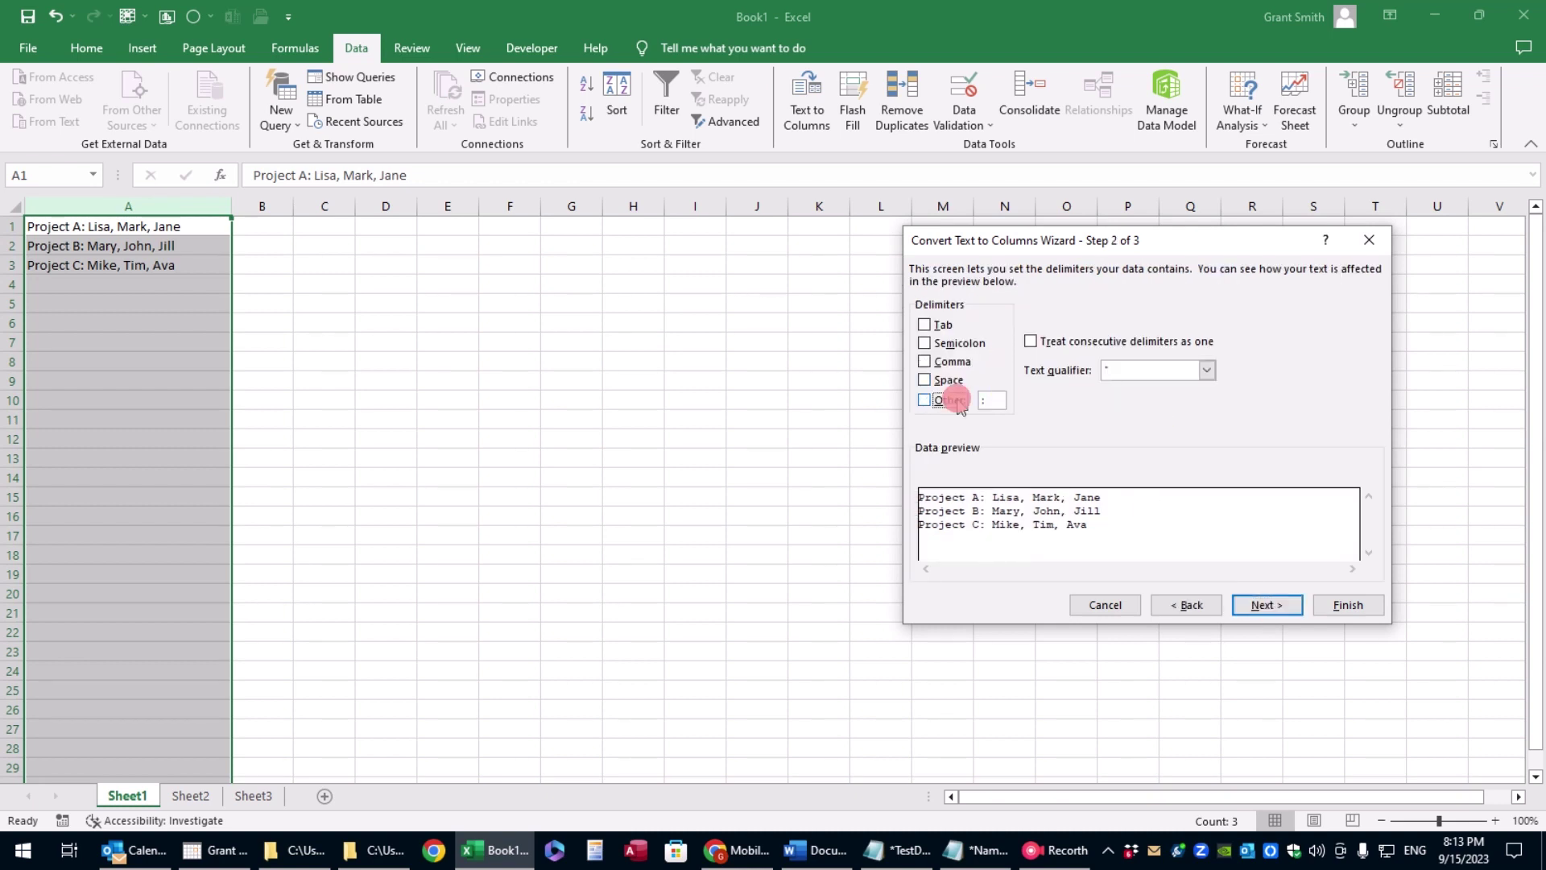
{"action": "left_click", "coordinate": [952, 360]}
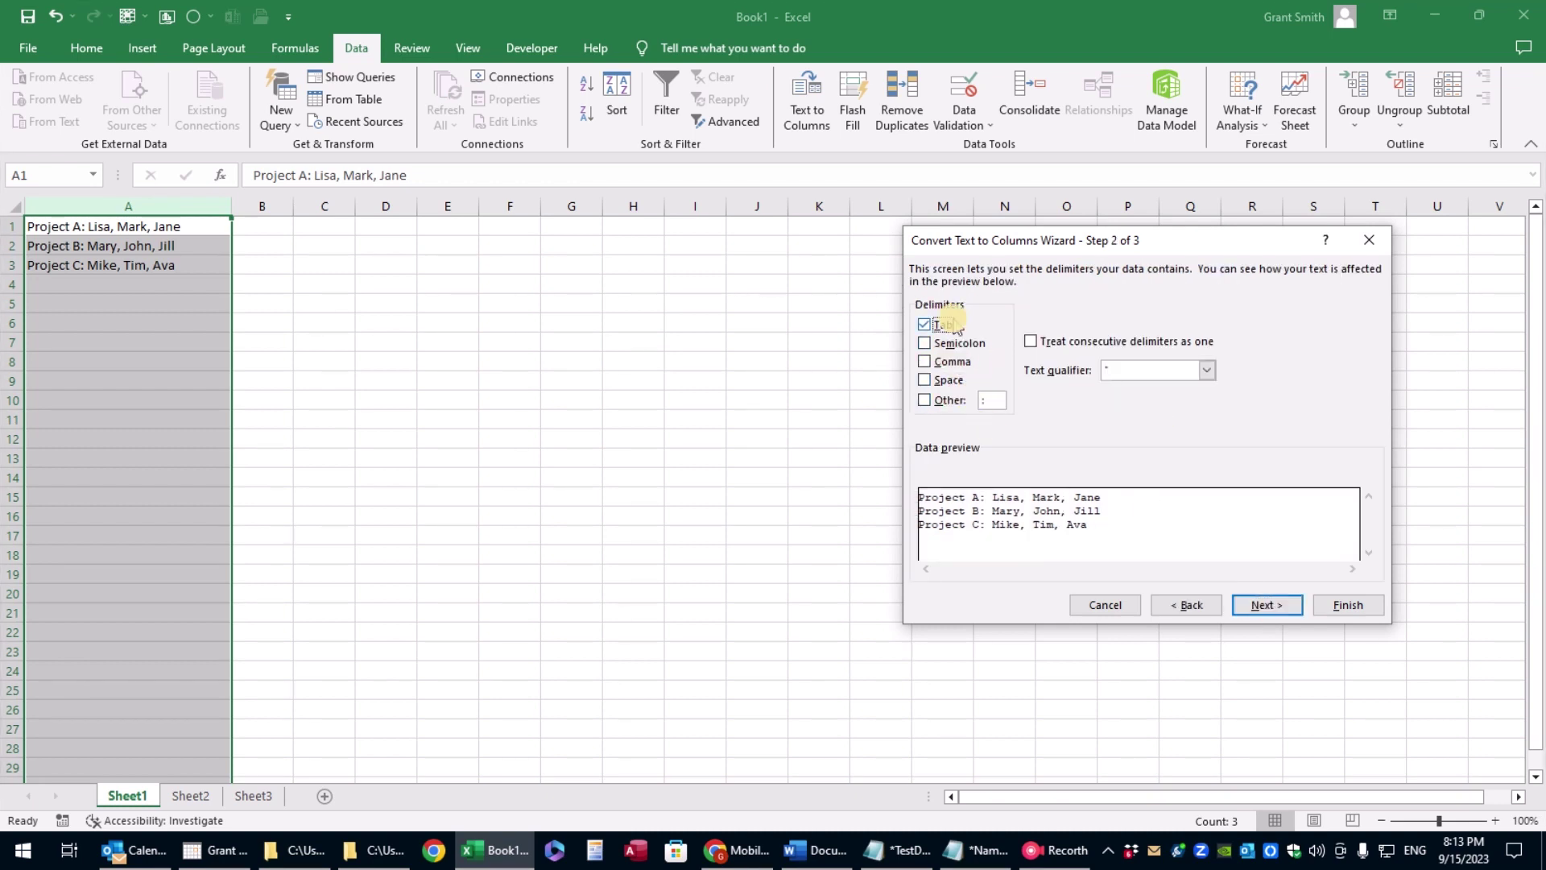
{"action": "left_click", "coordinate": [935, 324]}
{"action": "left_click", "coordinate": [946, 367]}
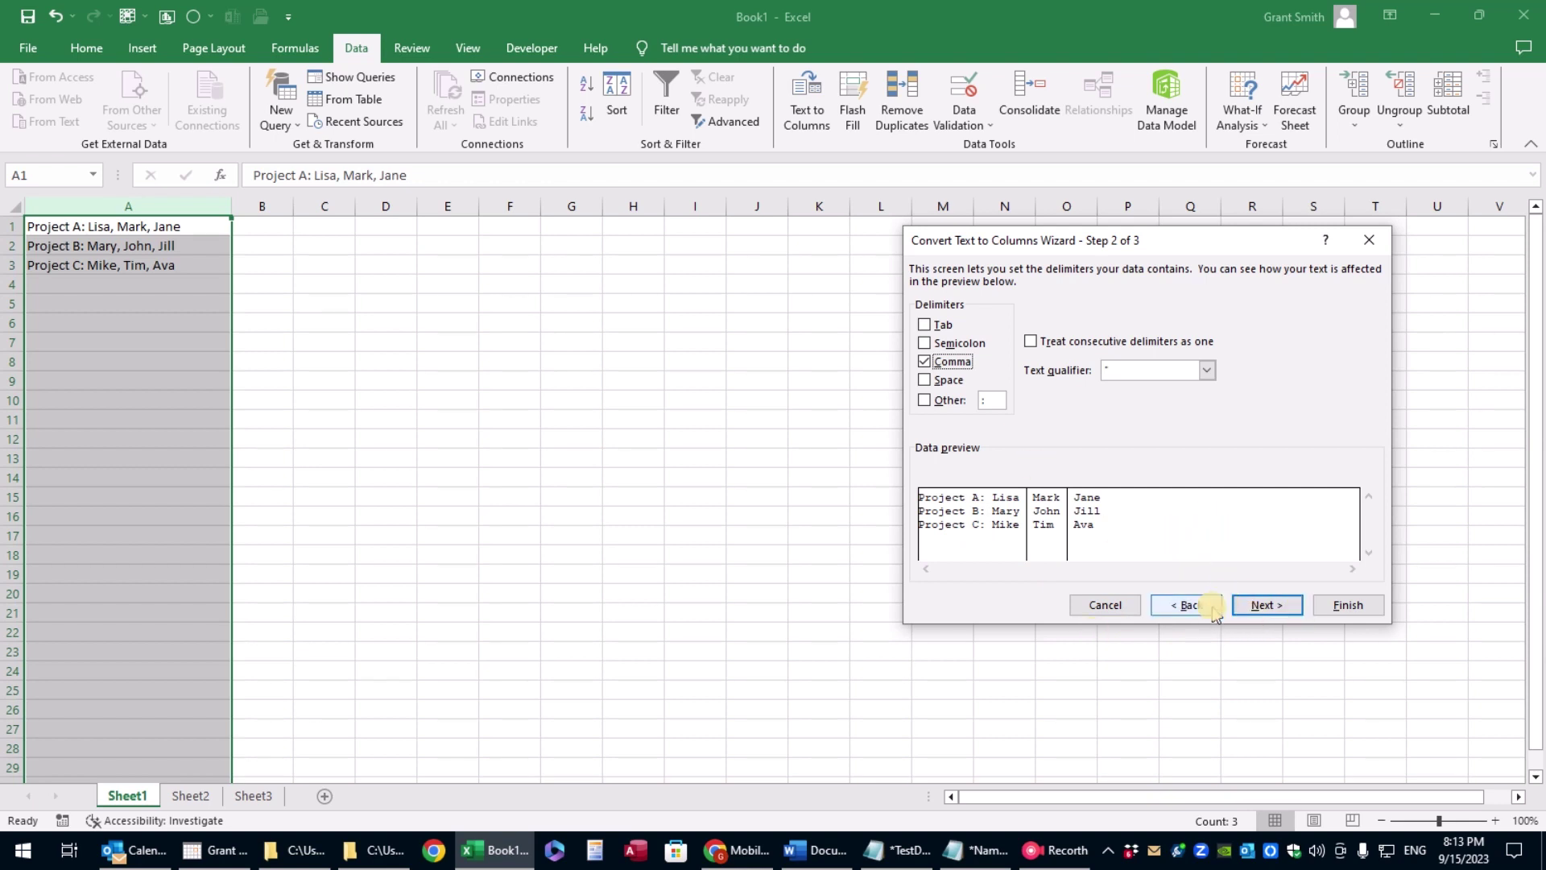
{"action": "left_click", "coordinate": [924, 400]}
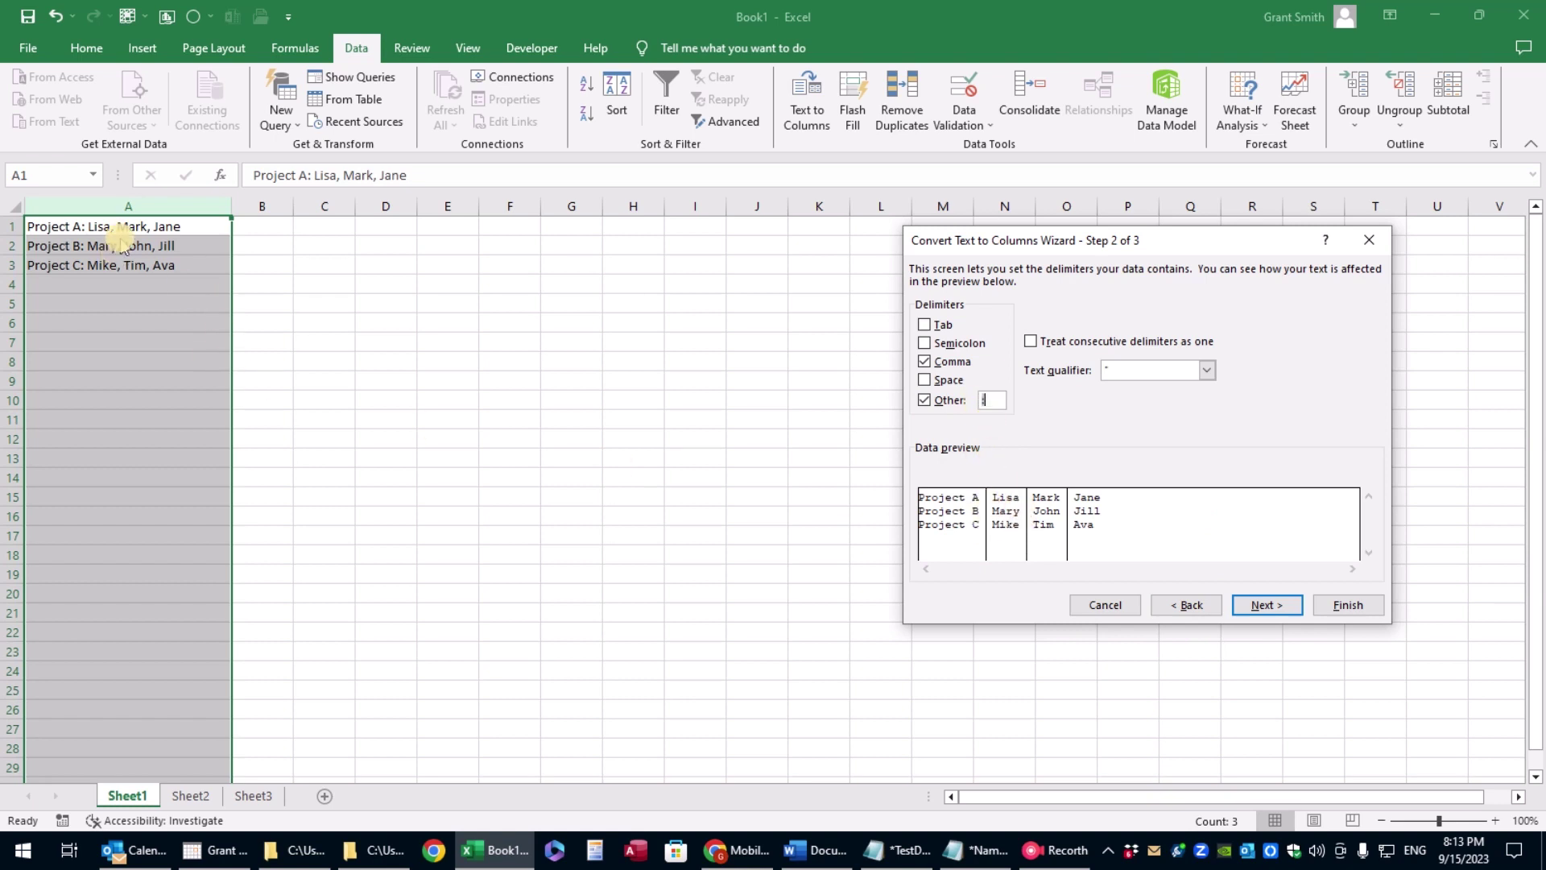
{"action": "left_click", "coordinate": [1267, 605]}
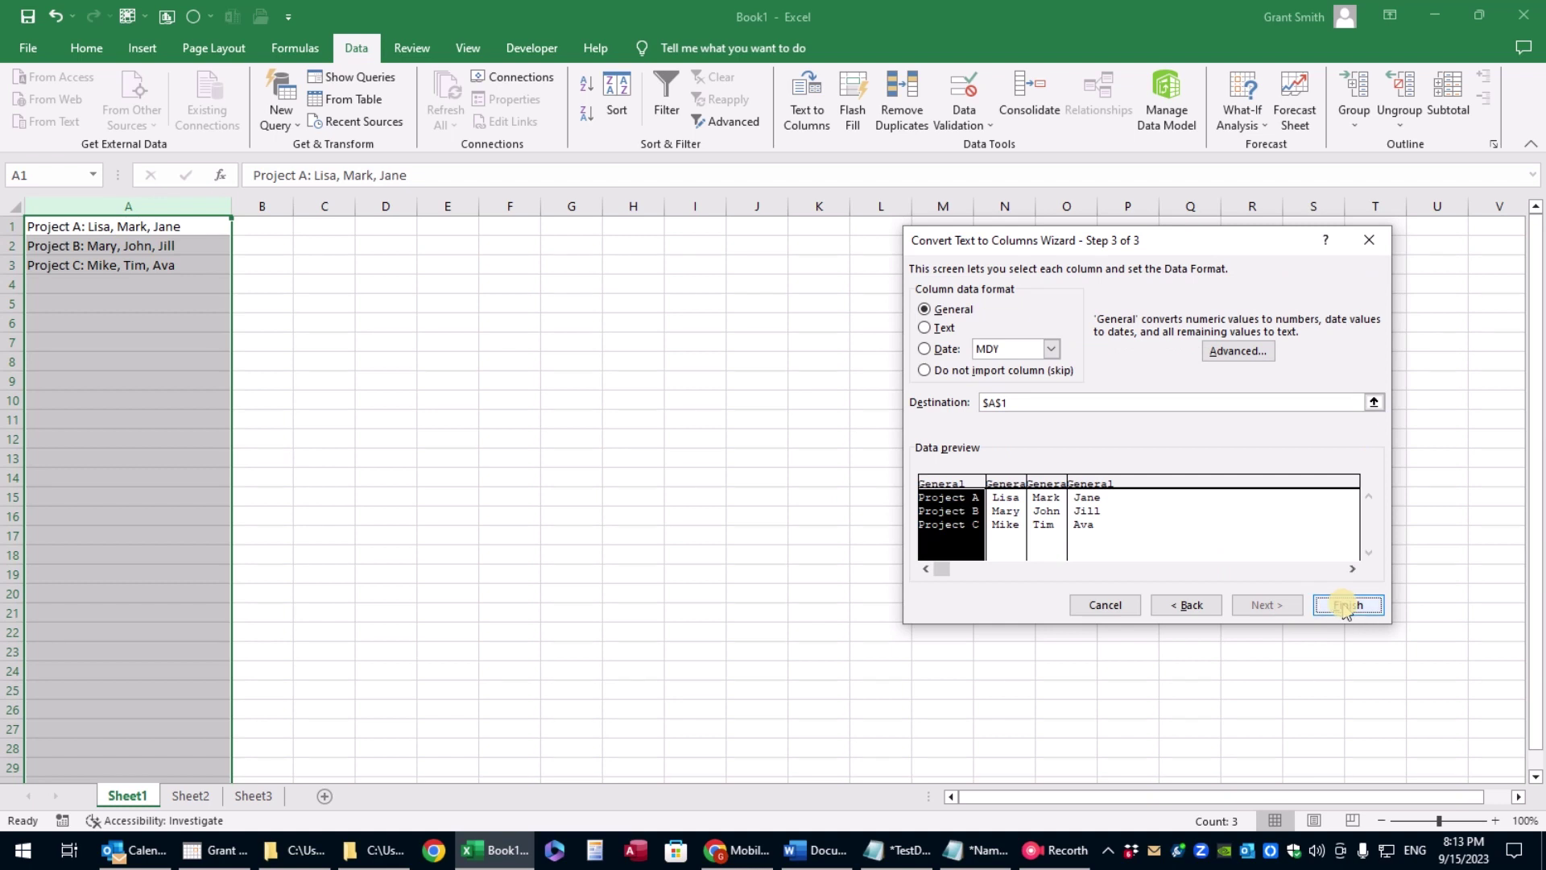
{"action": "left_click", "coordinate": [1347, 605]}
{"action": "left_click", "coordinate": [251, 226]}
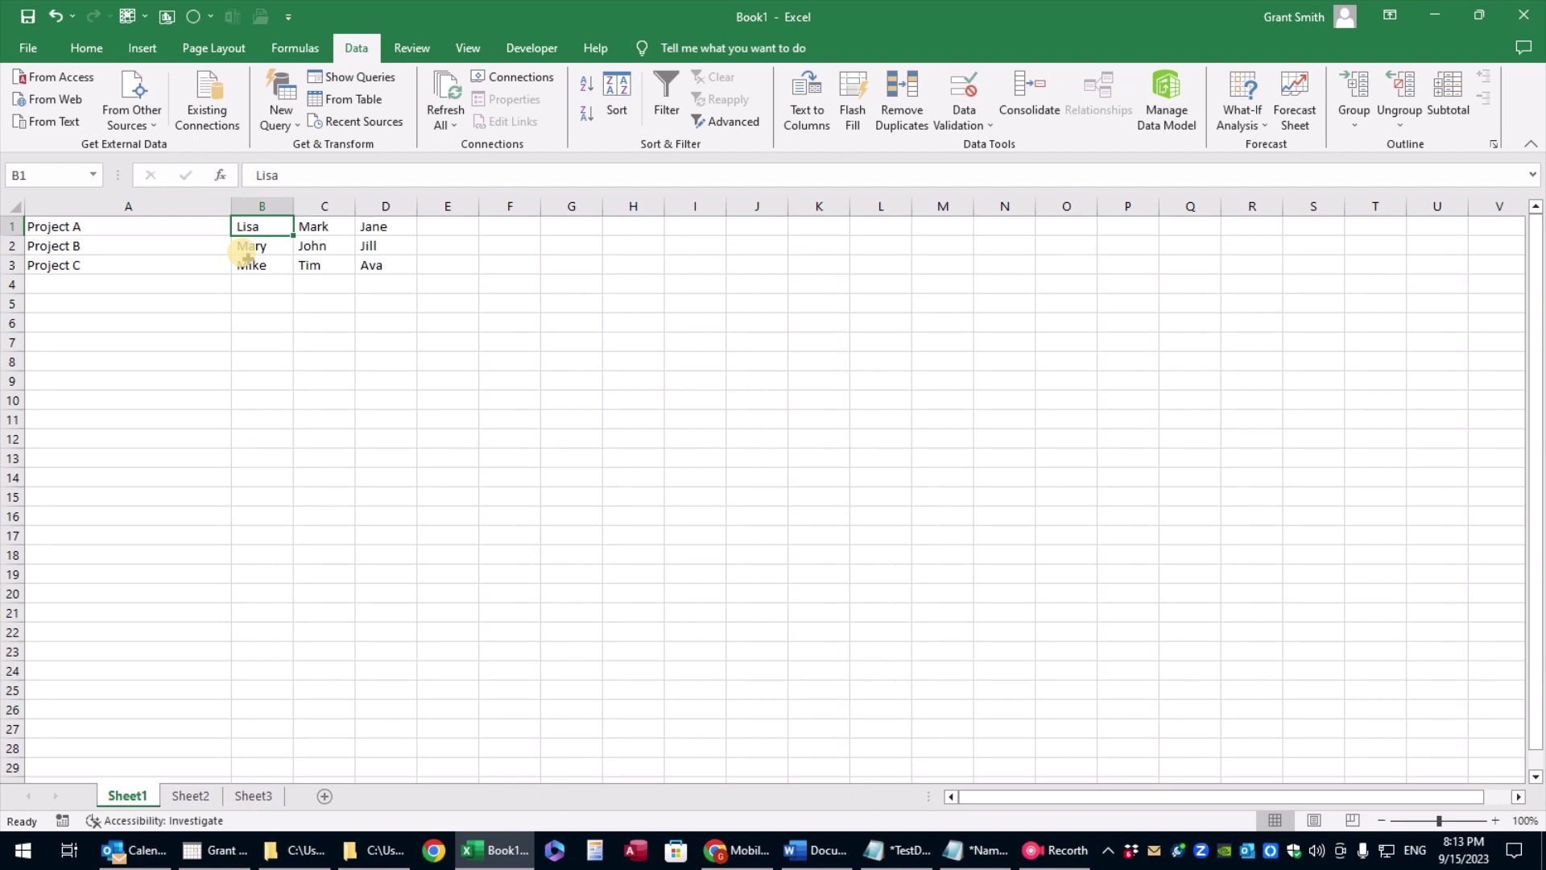
{"action": "key", "text": "ctrl+z"}
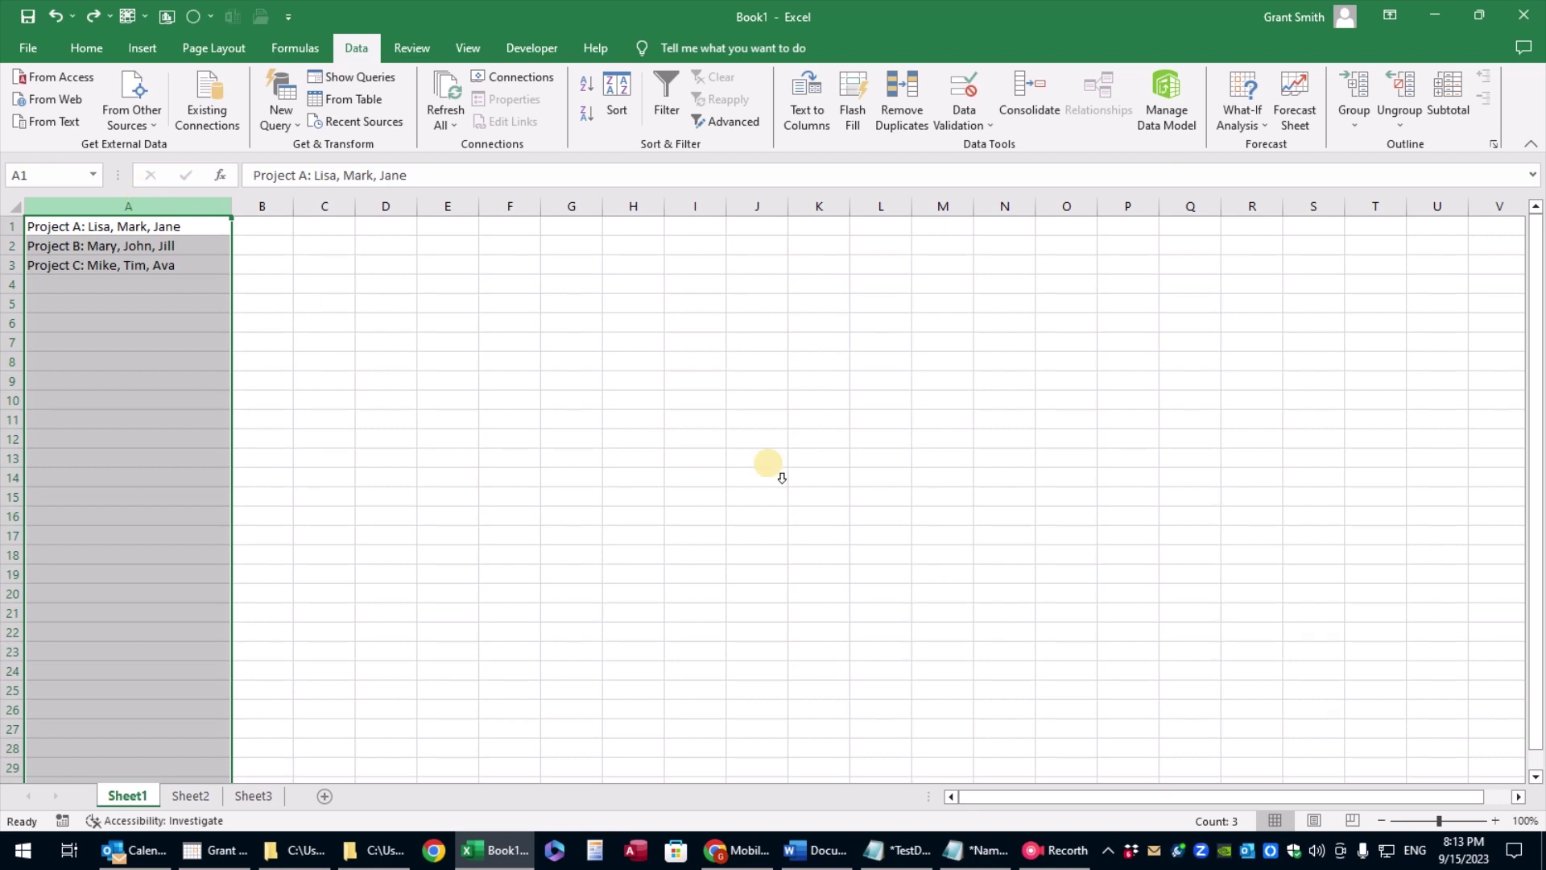
Step: Replace every comma followed by a space in column A with a comma alone
{"action": "key", "text": "ctrl+h"}
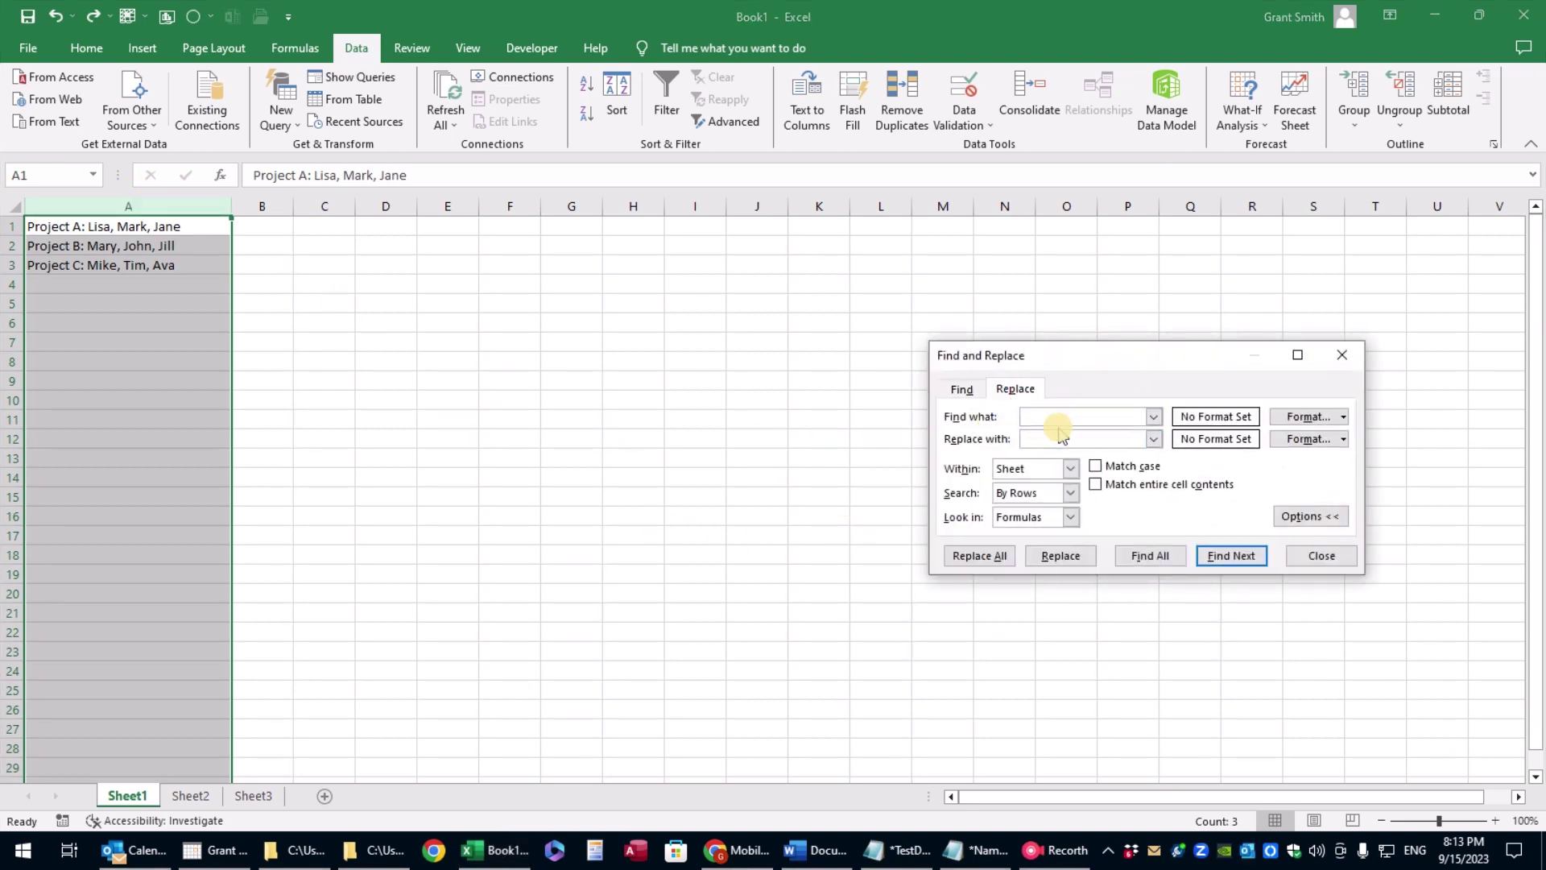
{"action": "type", "text": ","}
{"action": "left_click", "coordinate": [1058, 441]}
{"action": "type", "text": ","}
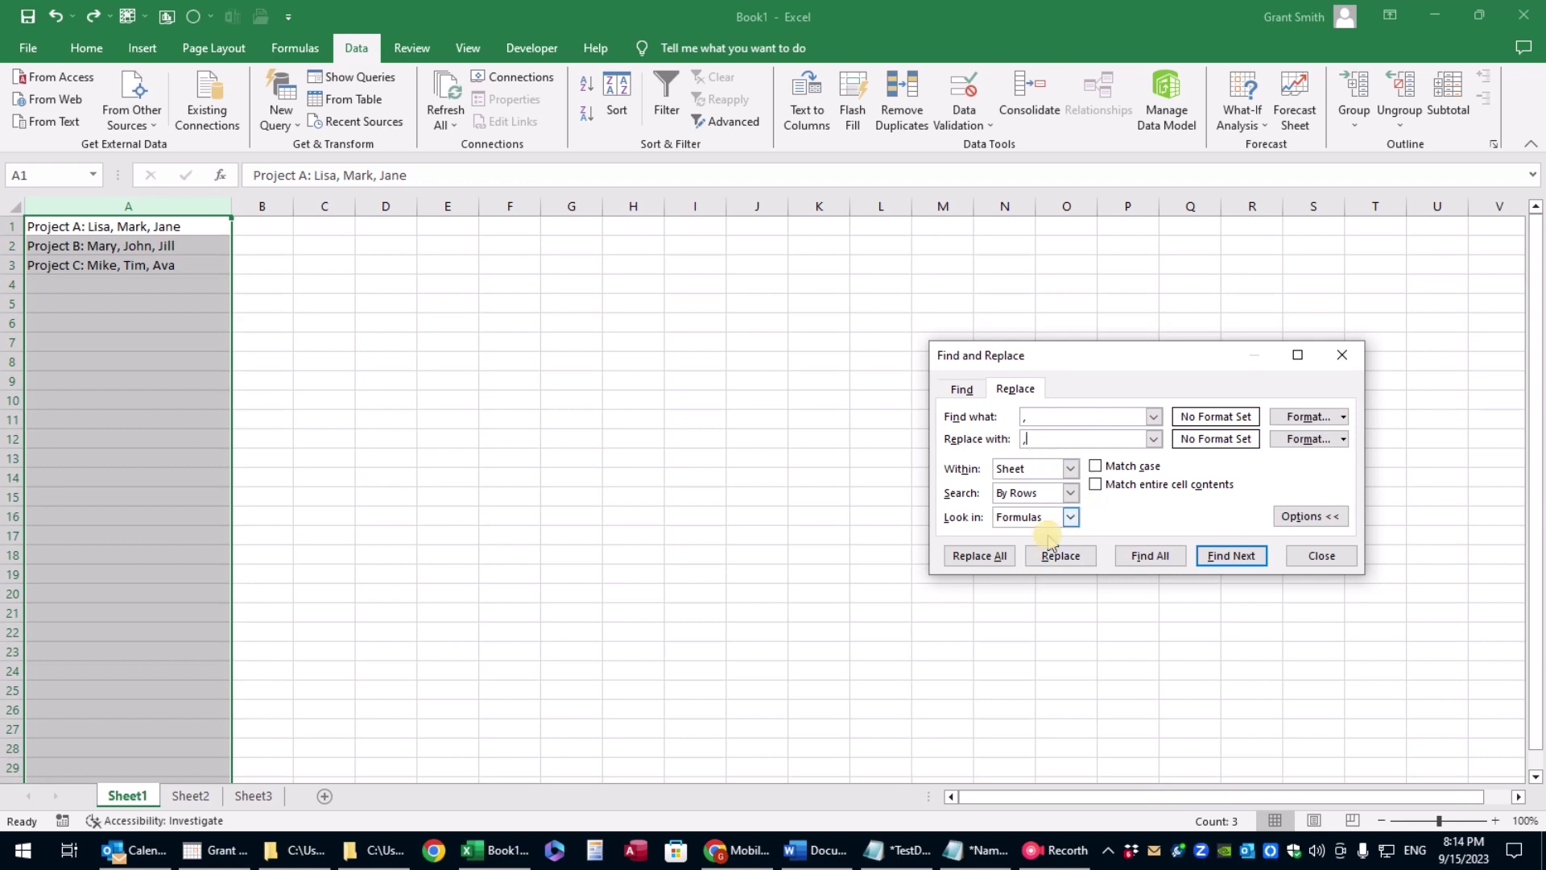
{"action": "left_click", "coordinate": [1000, 560]}
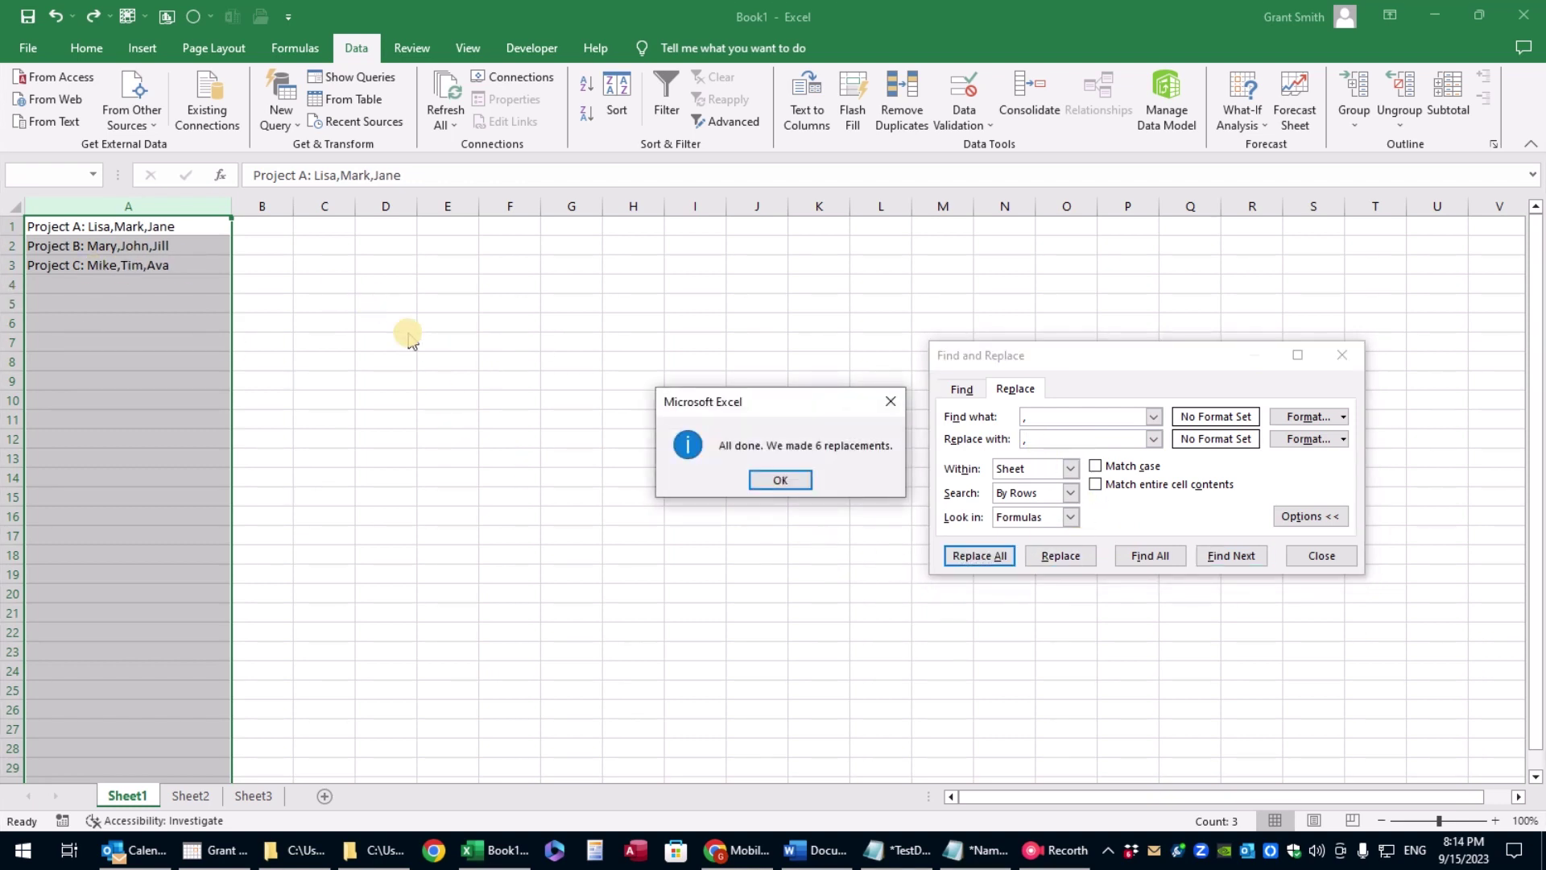
{"action": "left_click", "coordinate": [780, 482]}
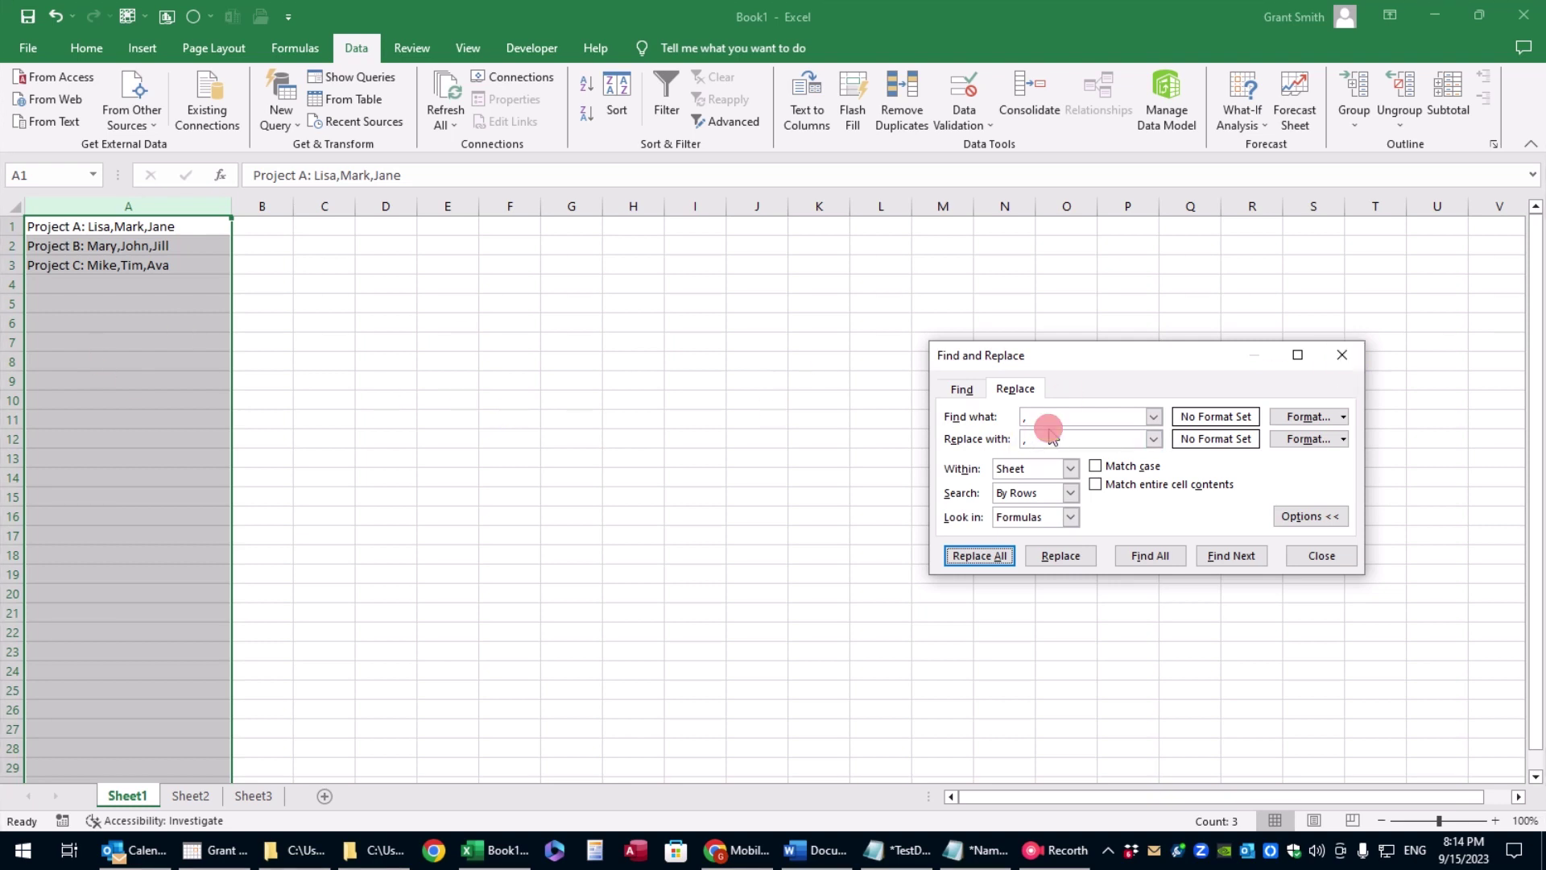
Step: Replace every colon followed by a space in column A with a colon alone
{"action": "left_click", "coordinate": [973, 424]}
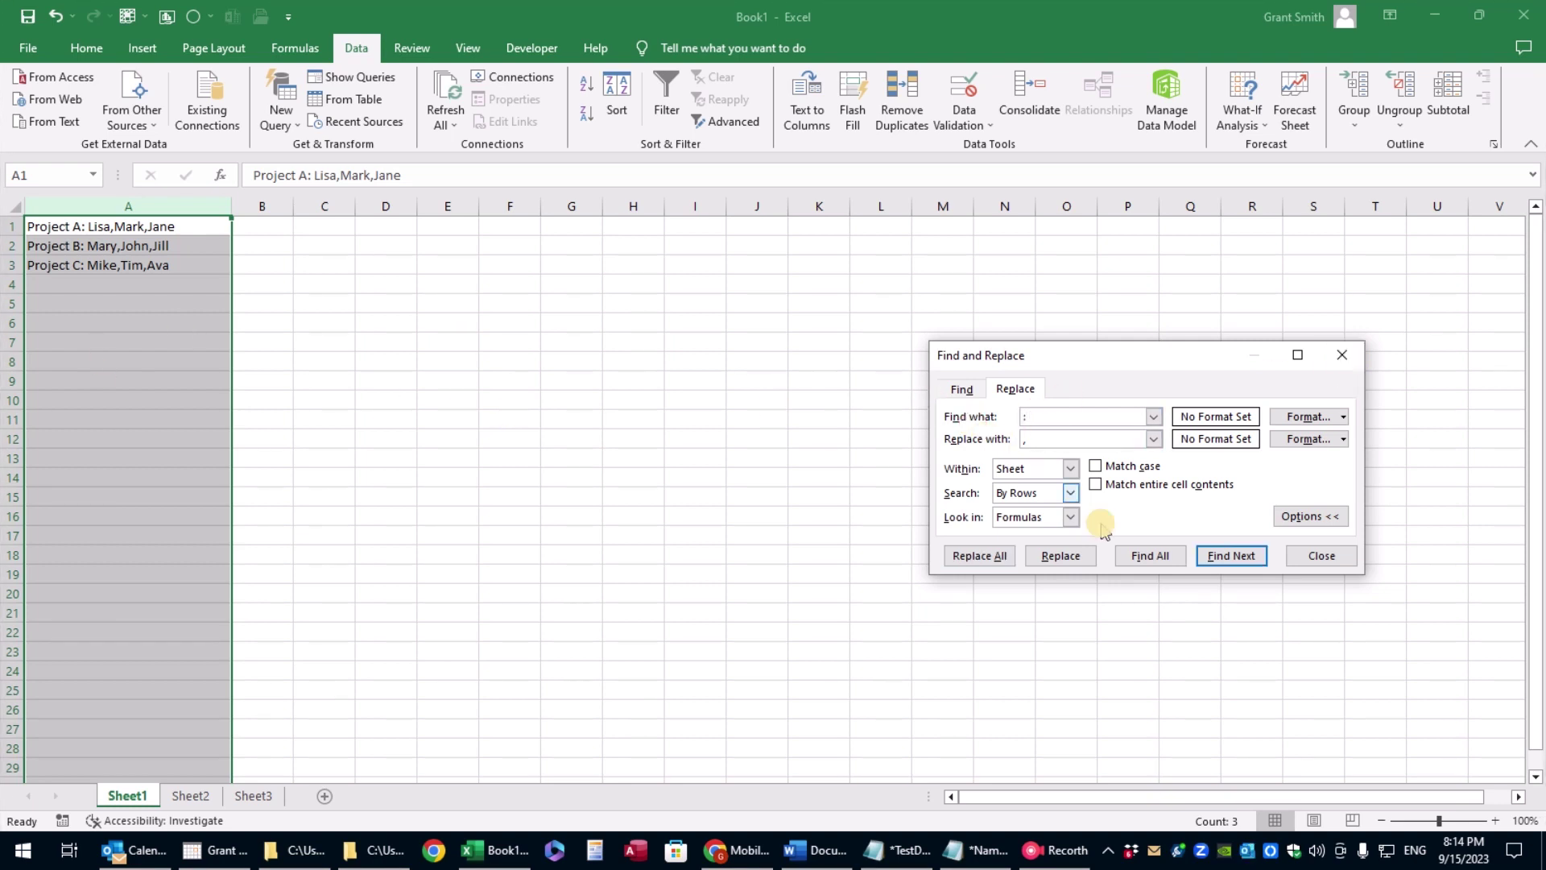
{"action": "left_click", "coordinate": [1069, 438]}
{"action": "key", "text": "BackSpace"}
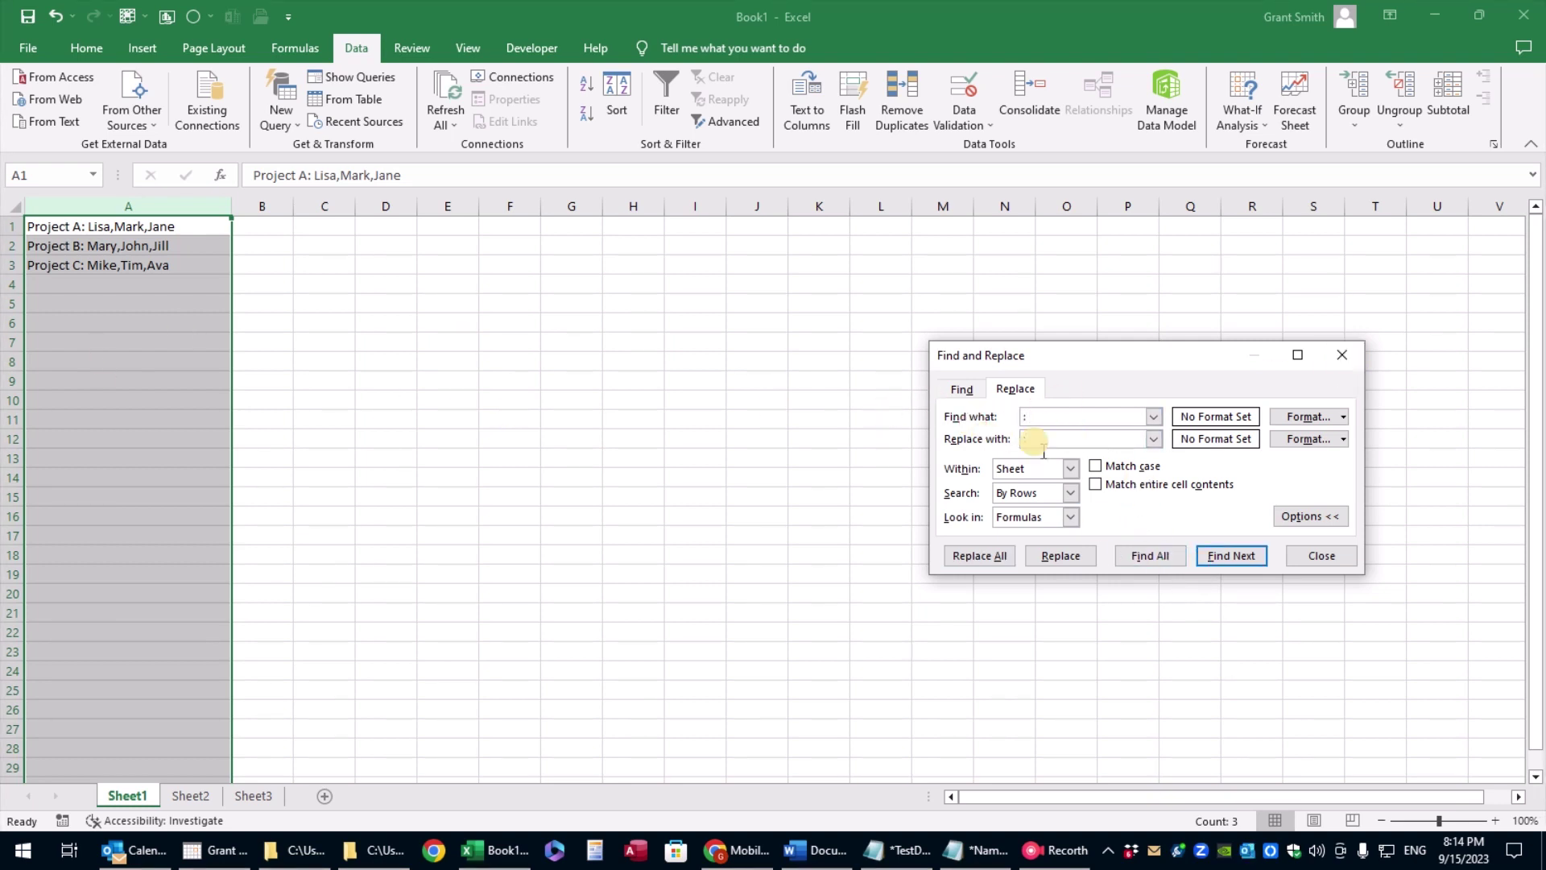
{"action": "left_click", "coordinate": [979, 555]}
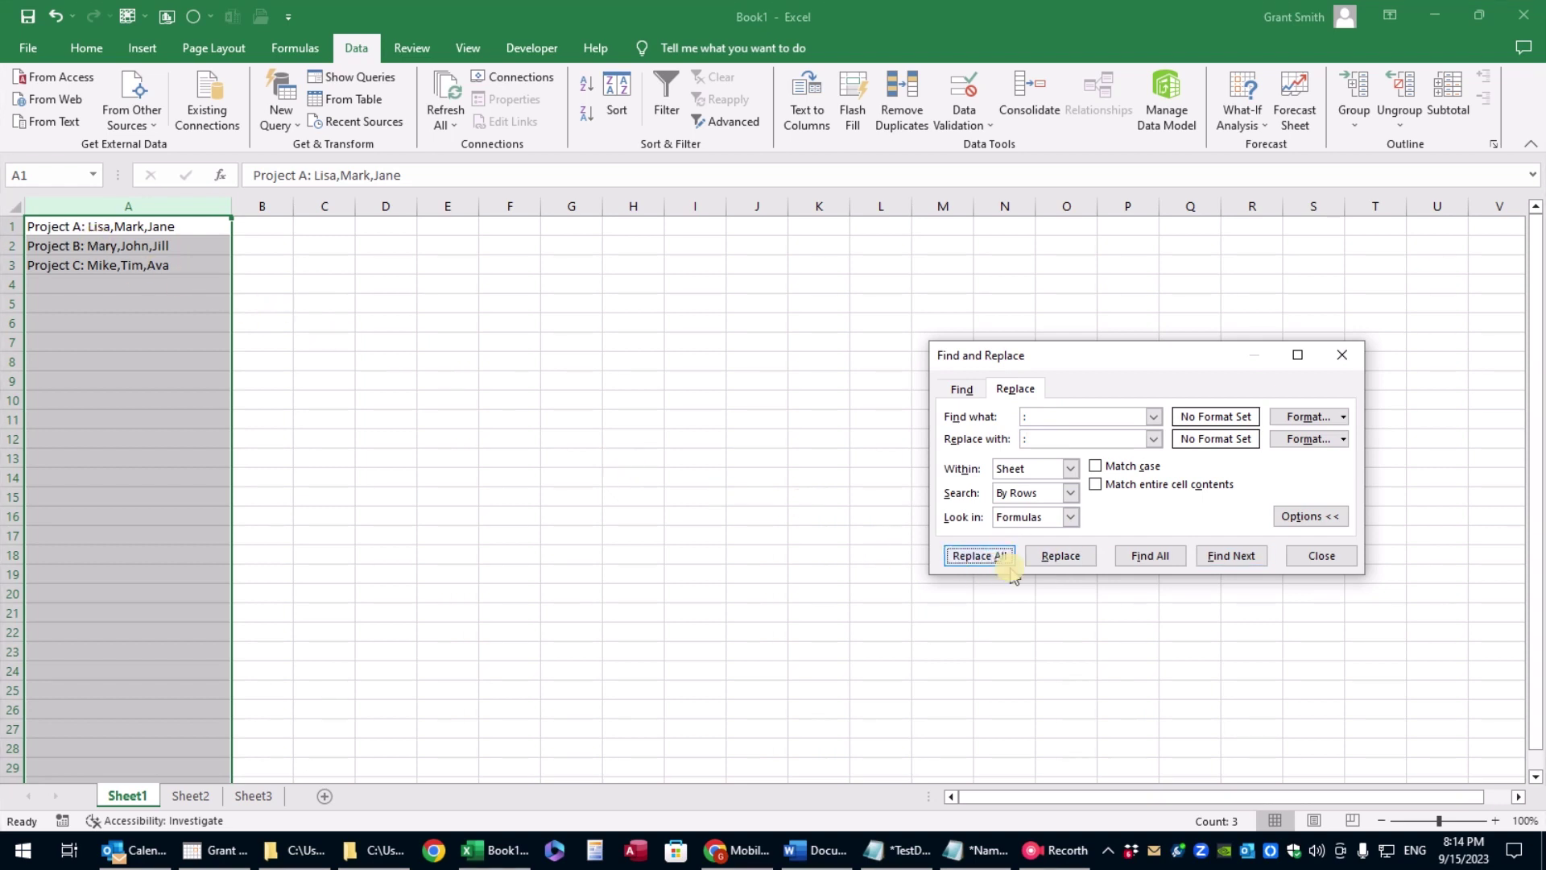
{"action": "left_click", "coordinate": [978, 556]}
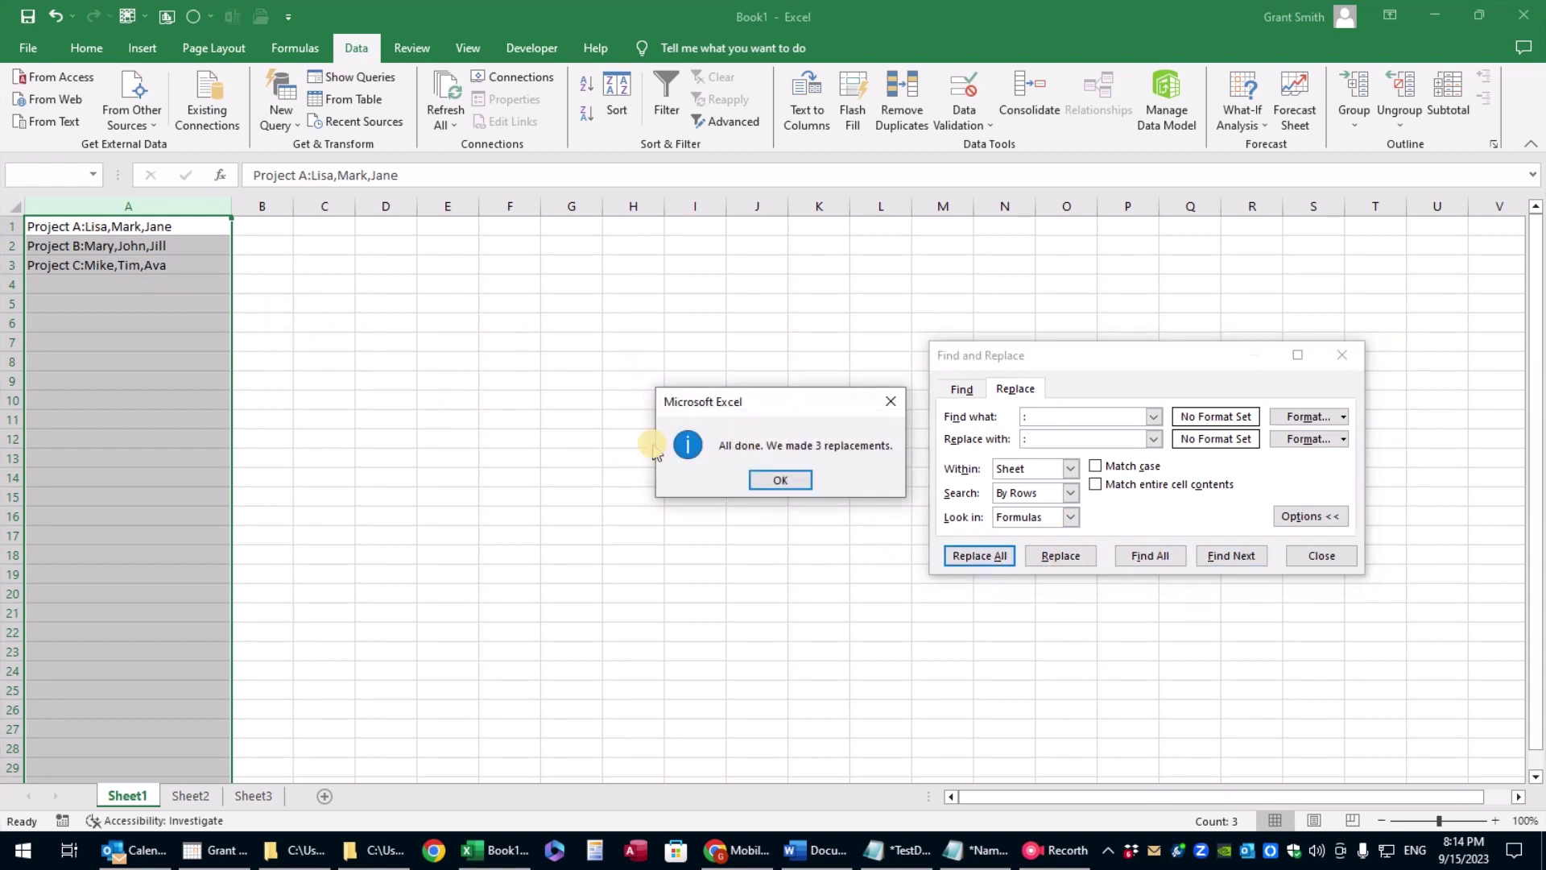
{"action": "left_click", "coordinate": [785, 479]}
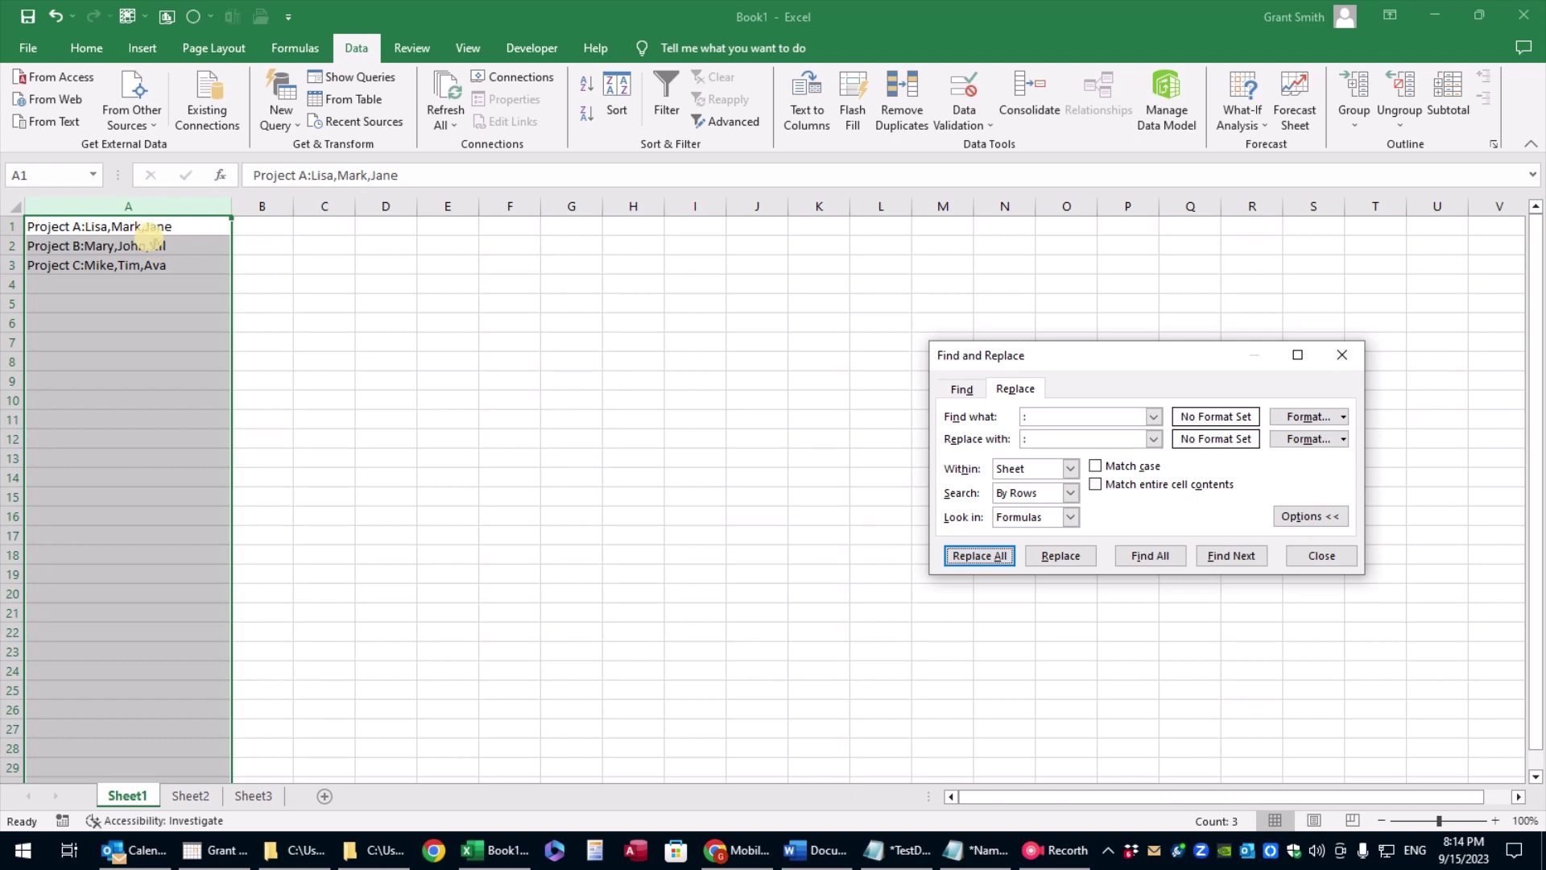
Step: Undo both replacements in column A and autofit the column's width to its contents
{"action": "left_click", "coordinate": [197, 247]}
{"action": "key", "text": "ctrl+z"}
{"action": "key", "text": "ctrl+z"}
{"action": "key", "text": "alt+h"}
{"action": "key", "text": "o"}
{"action": "key", "text": "i"}
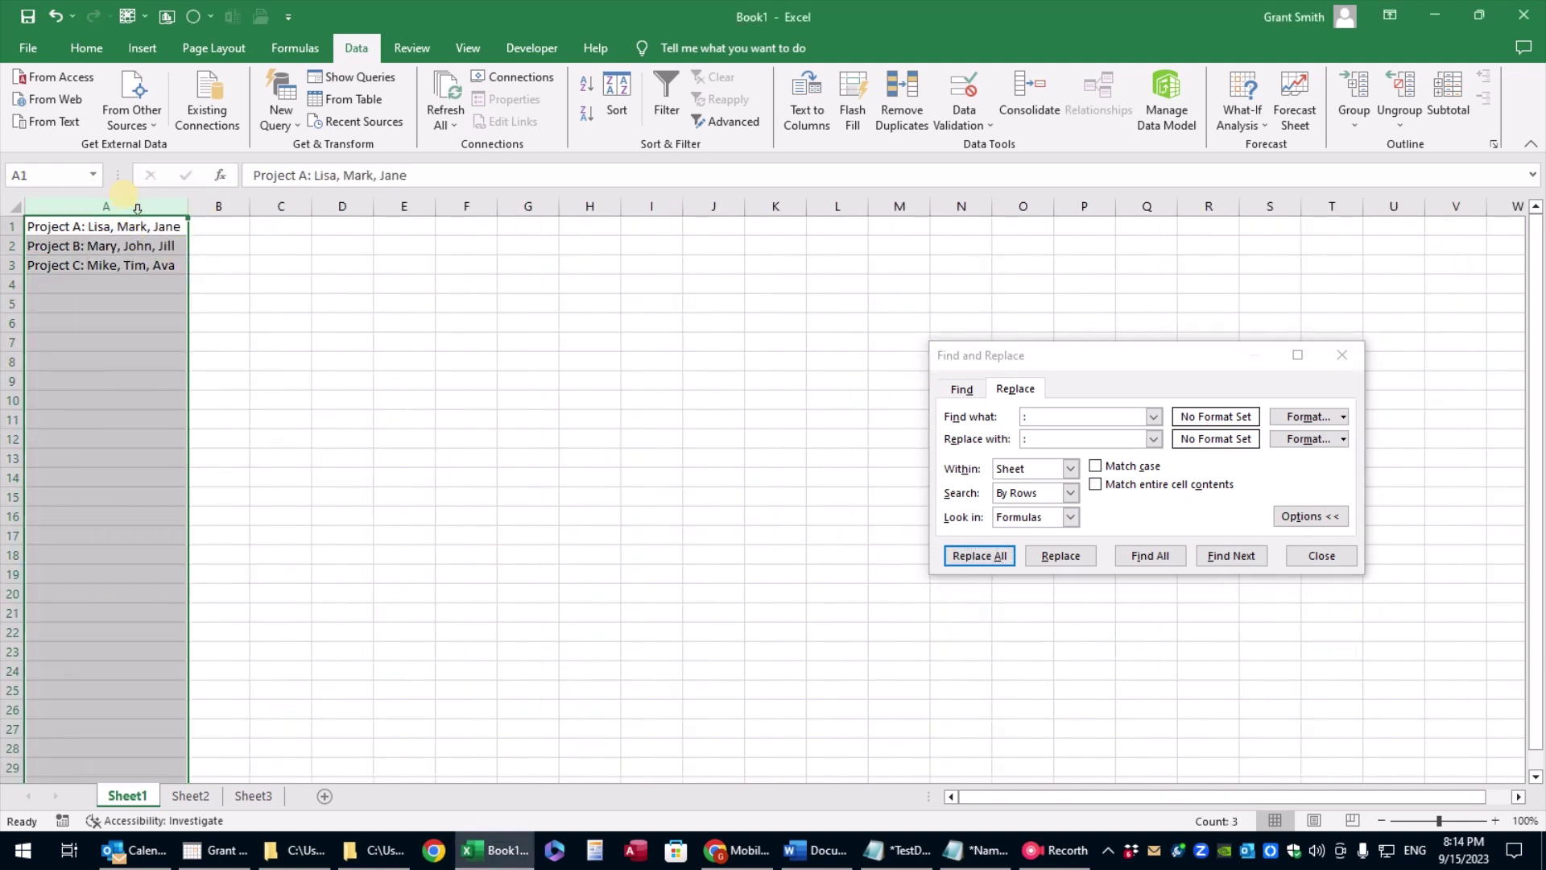
Step: Split column A into separate columns with Text to Columns as delimited data, using comma and colon as delimiters
{"action": "left_click", "coordinate": [795, 103]}
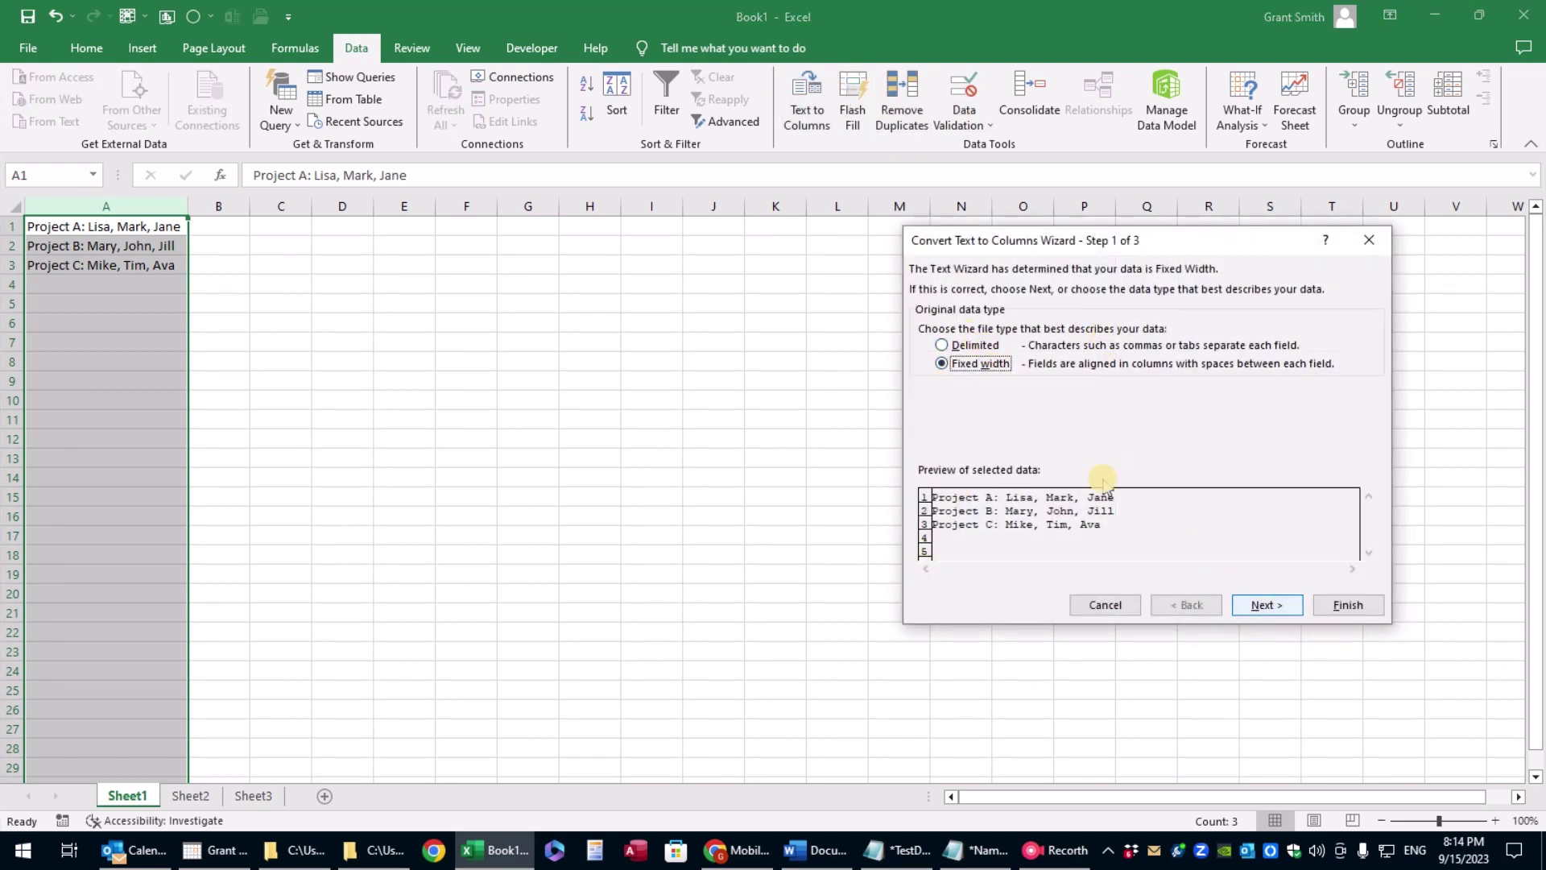
{"action": "left_click", "coordinate": [970, 345]}
{"action": "left_click", "coordinate": [1265, 605]}
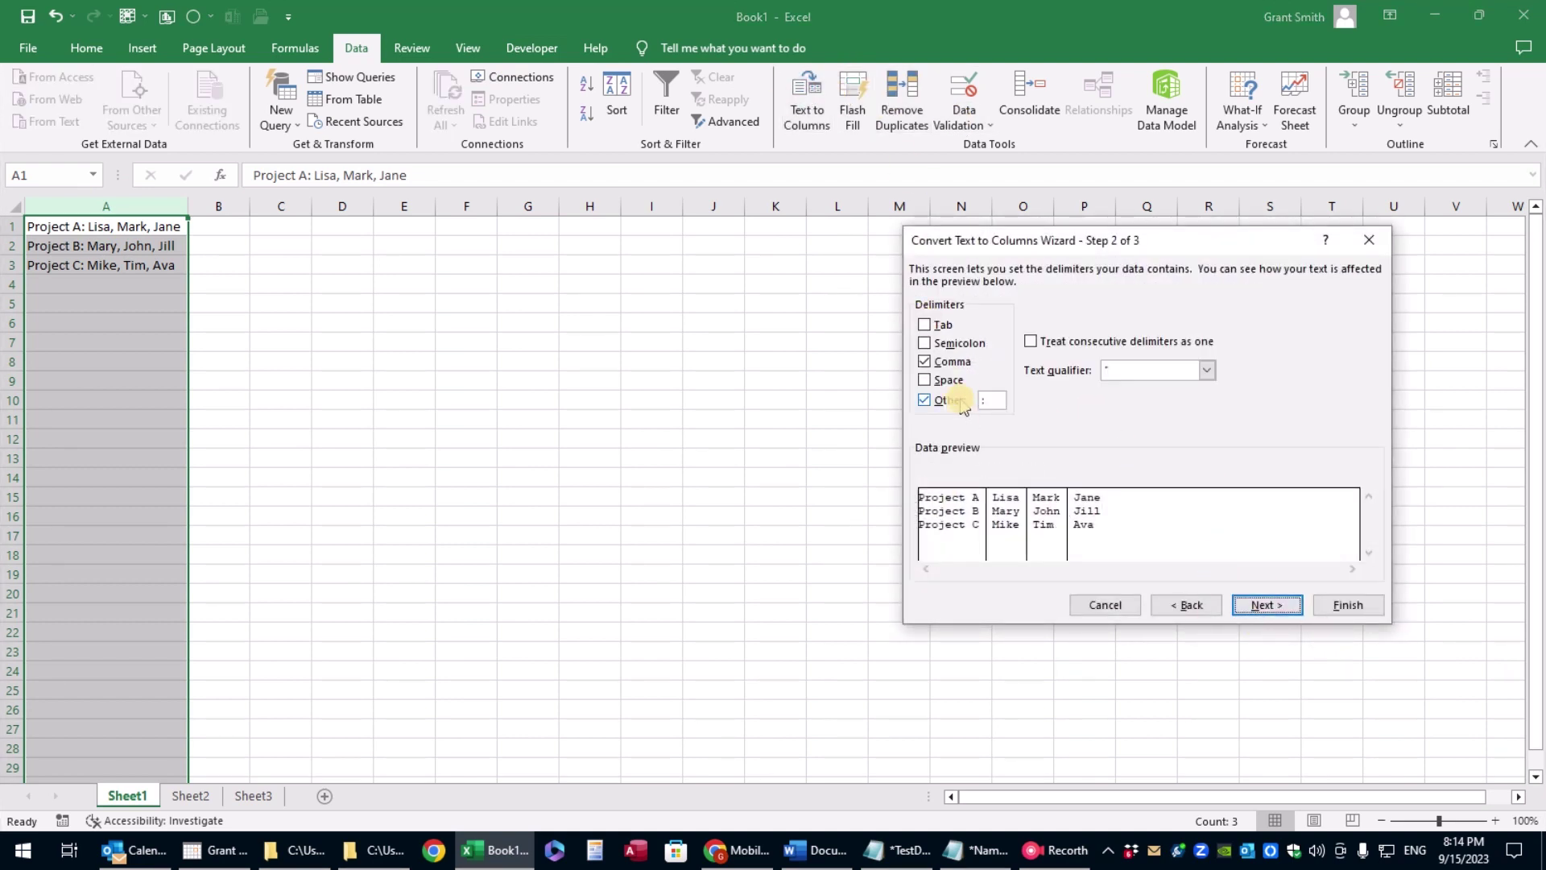
{"action": "left_click", "coordinate": [1350, 606]}
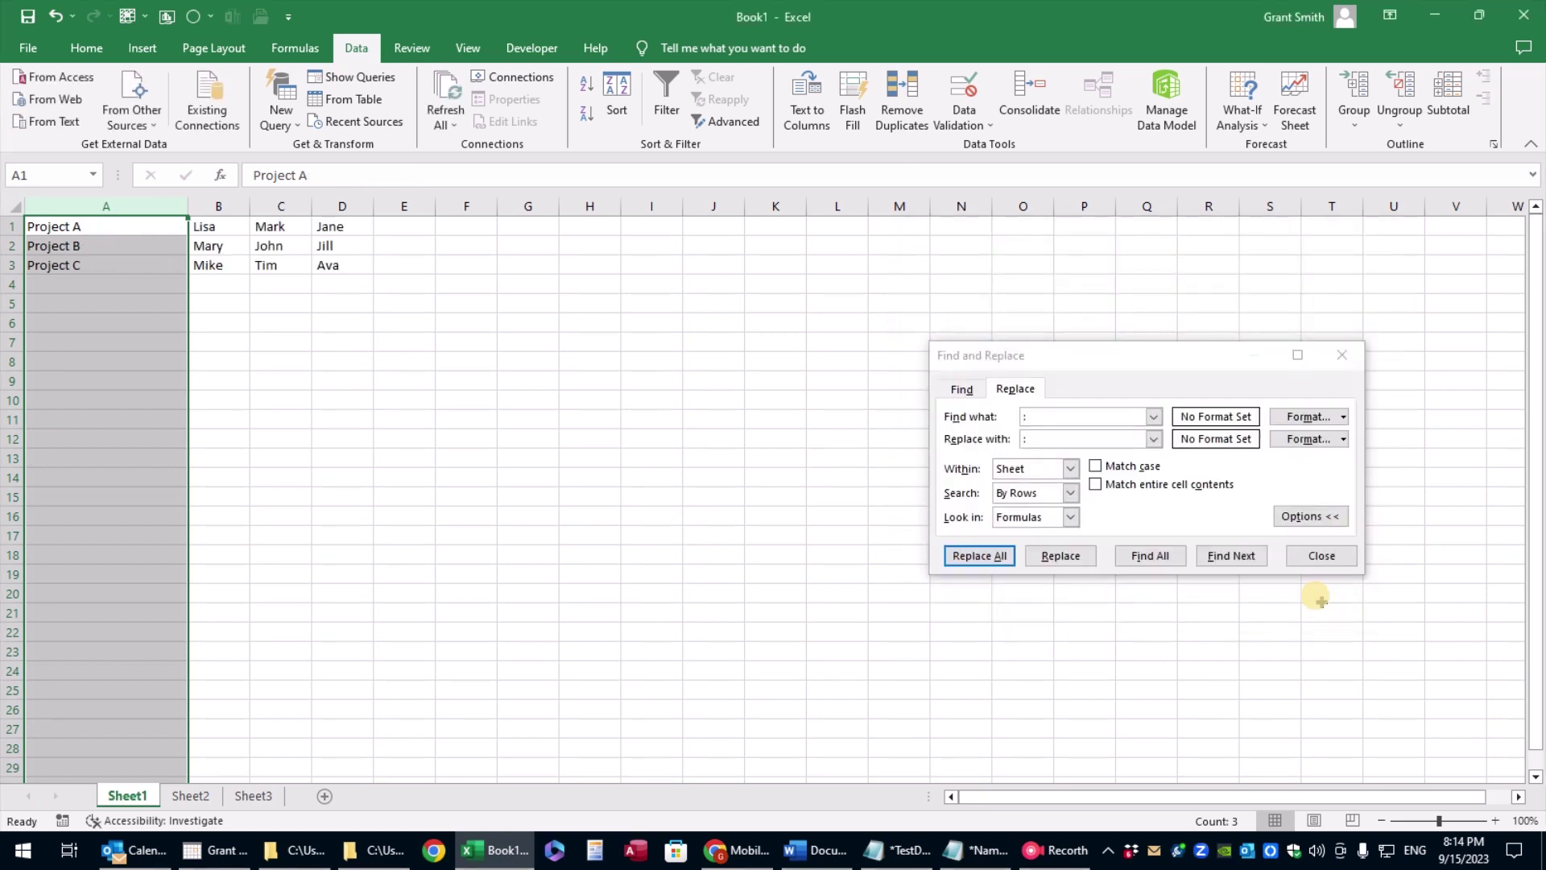
{"action": "left_click", "coordinate": [208, 228]}
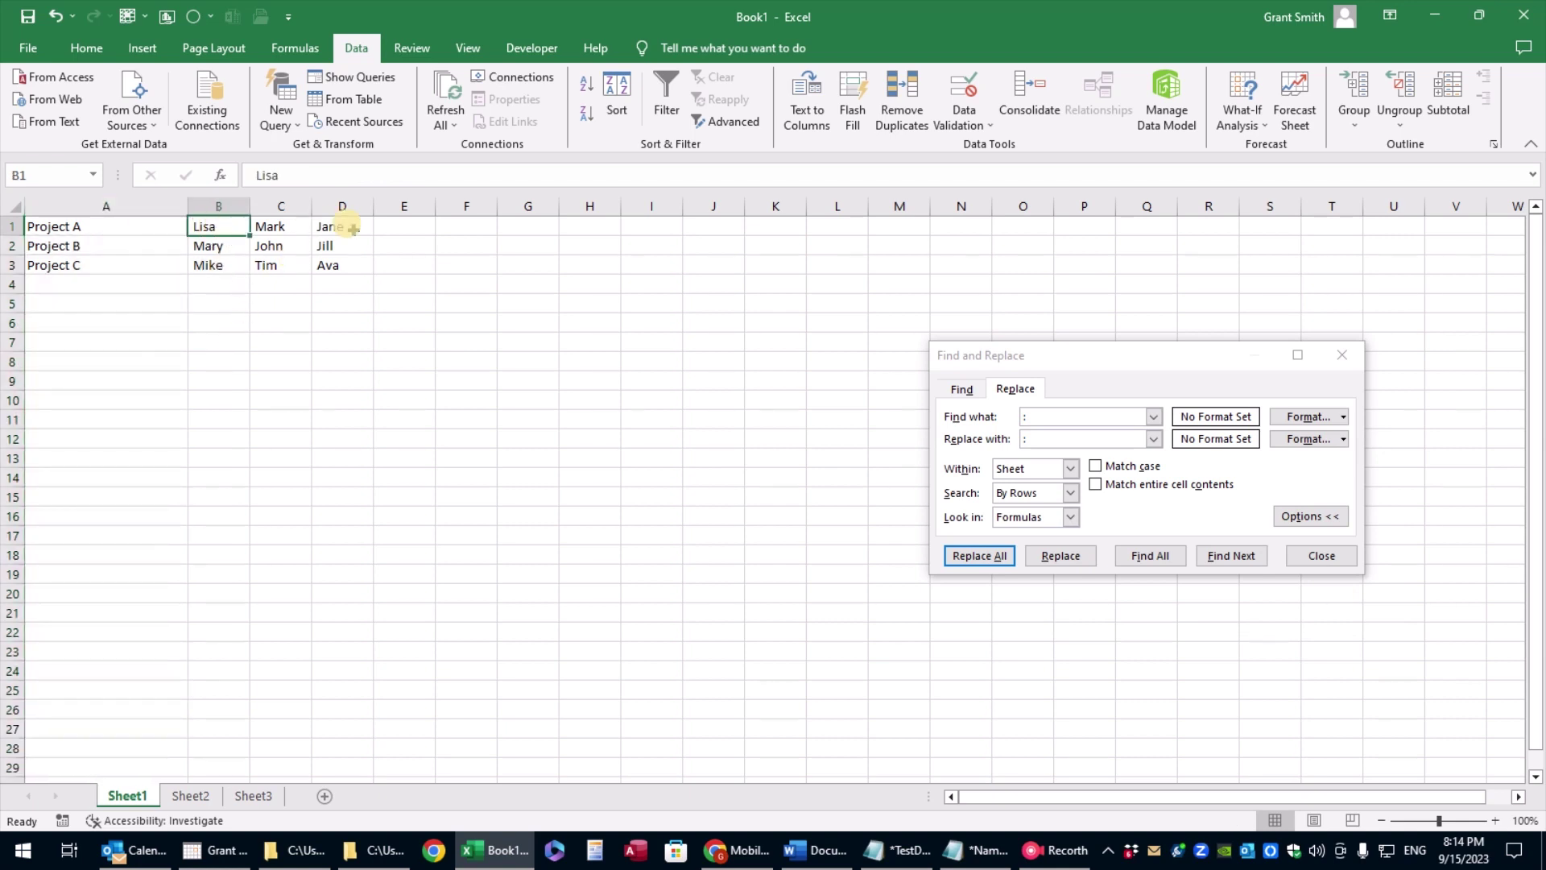
{"action": "left_click", "coordinate": [465, 230]}
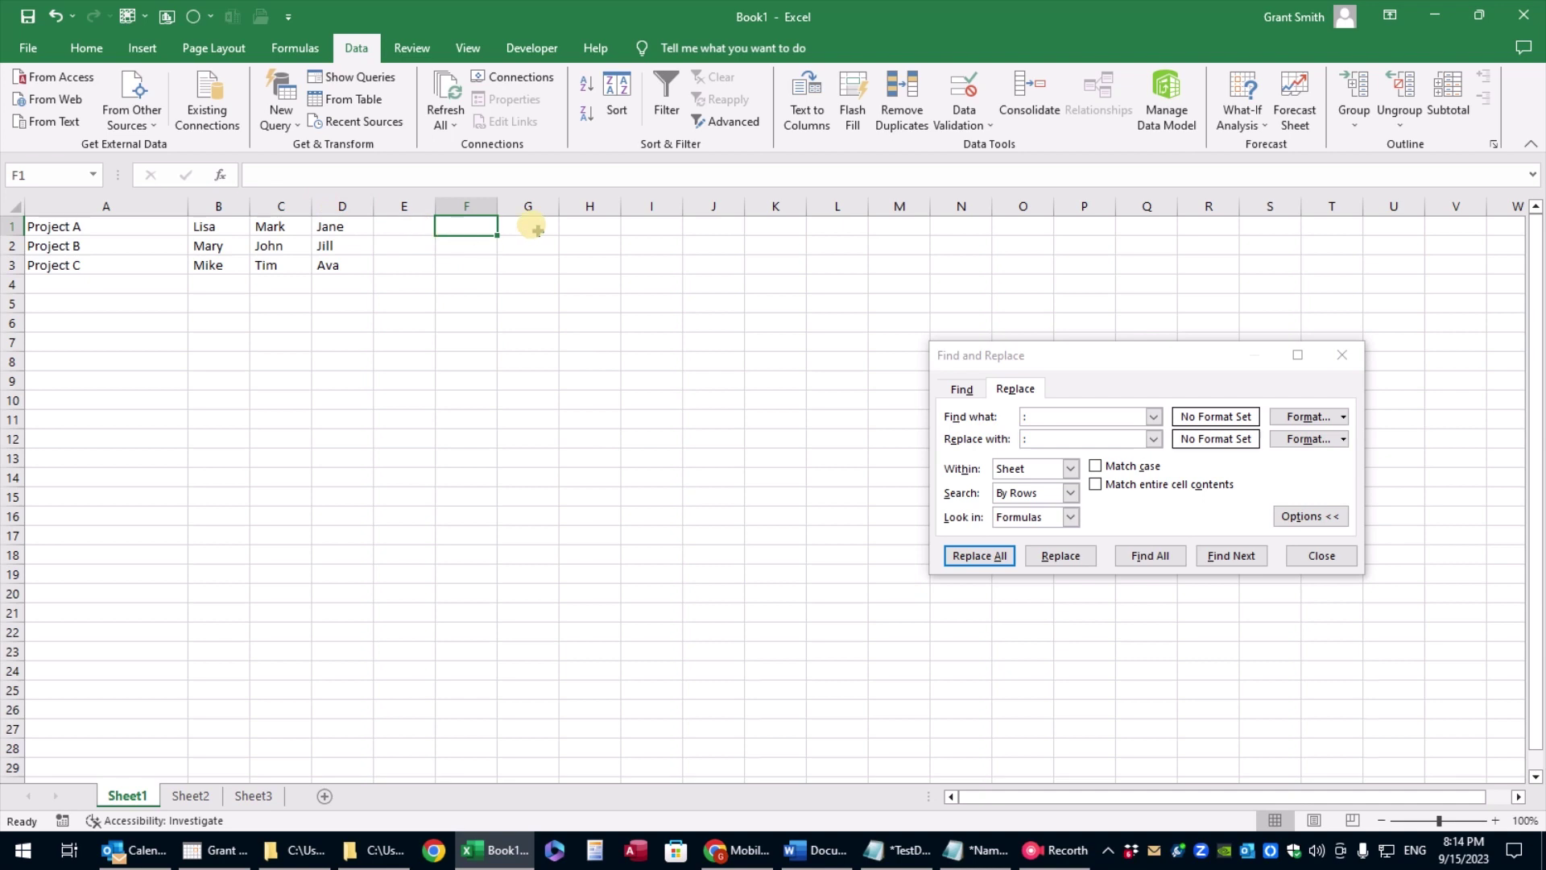
Step: Add a last name after the first name in cell B1 and autofit column B
{"action": "left_click", "coordinate": [208, 229]}
{"action": "left_click", "coordinate": [354, 174]}
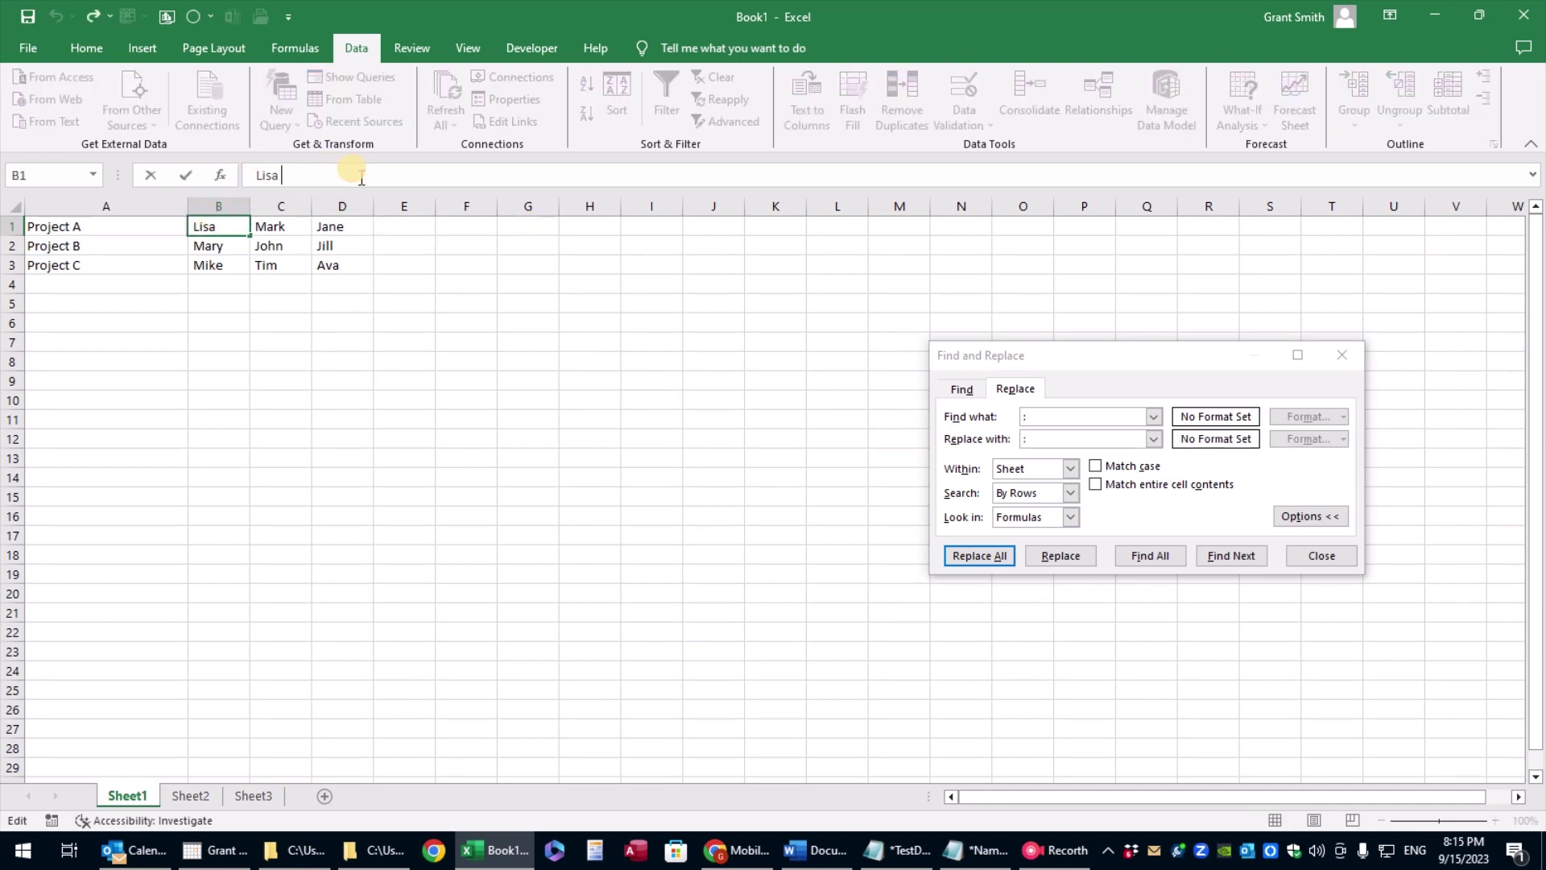
{"action": "type", "text": "Smith"}
{"action": "key", "text": "Return"}
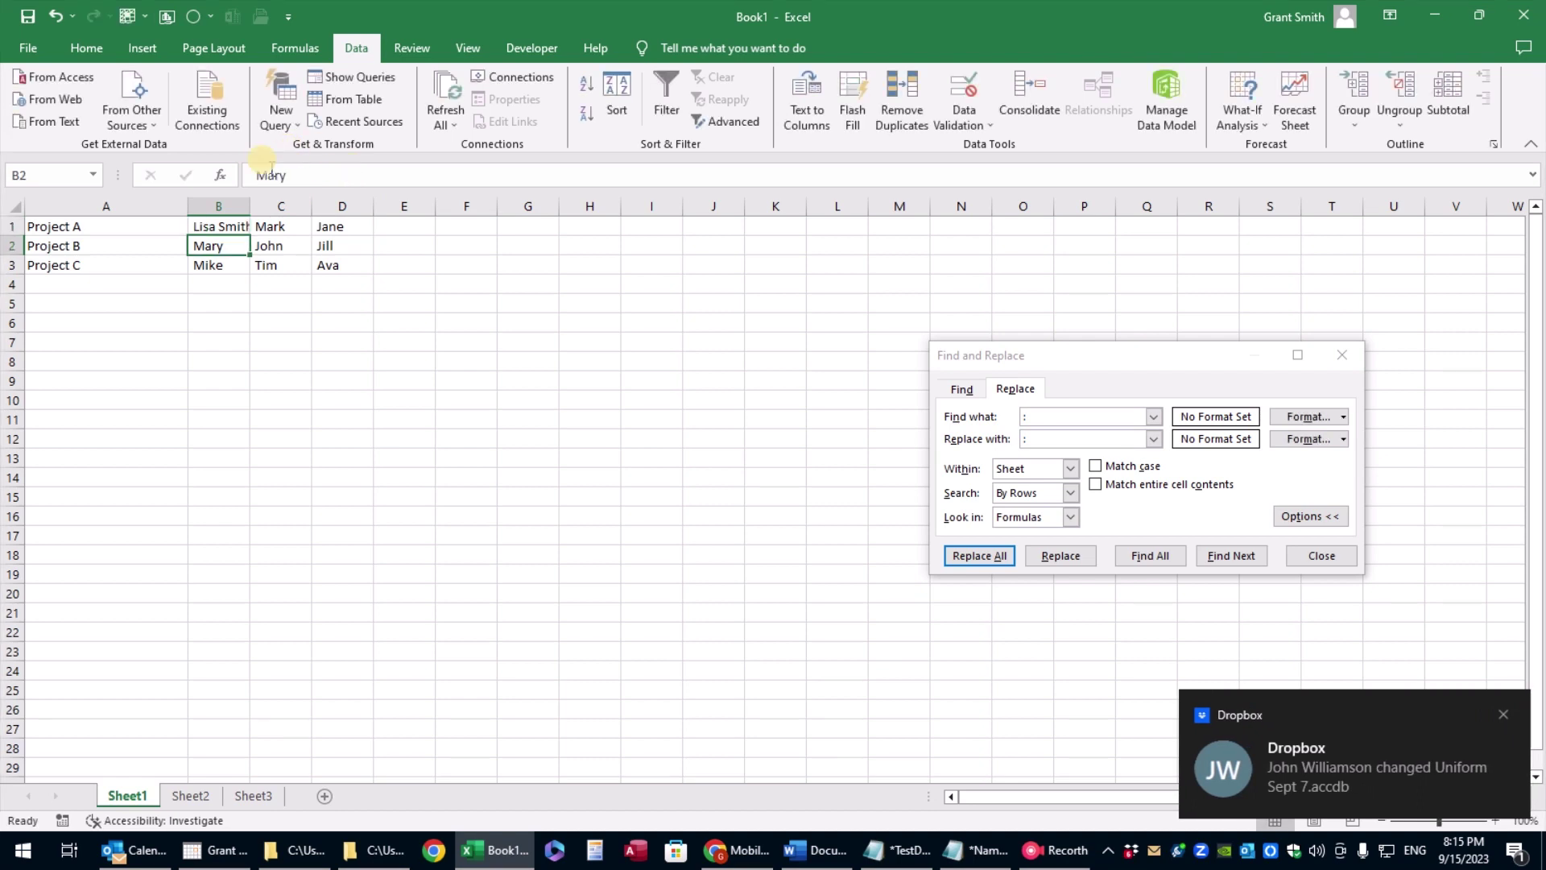
{"action": "double_click", "coordinate": [250, 207]}
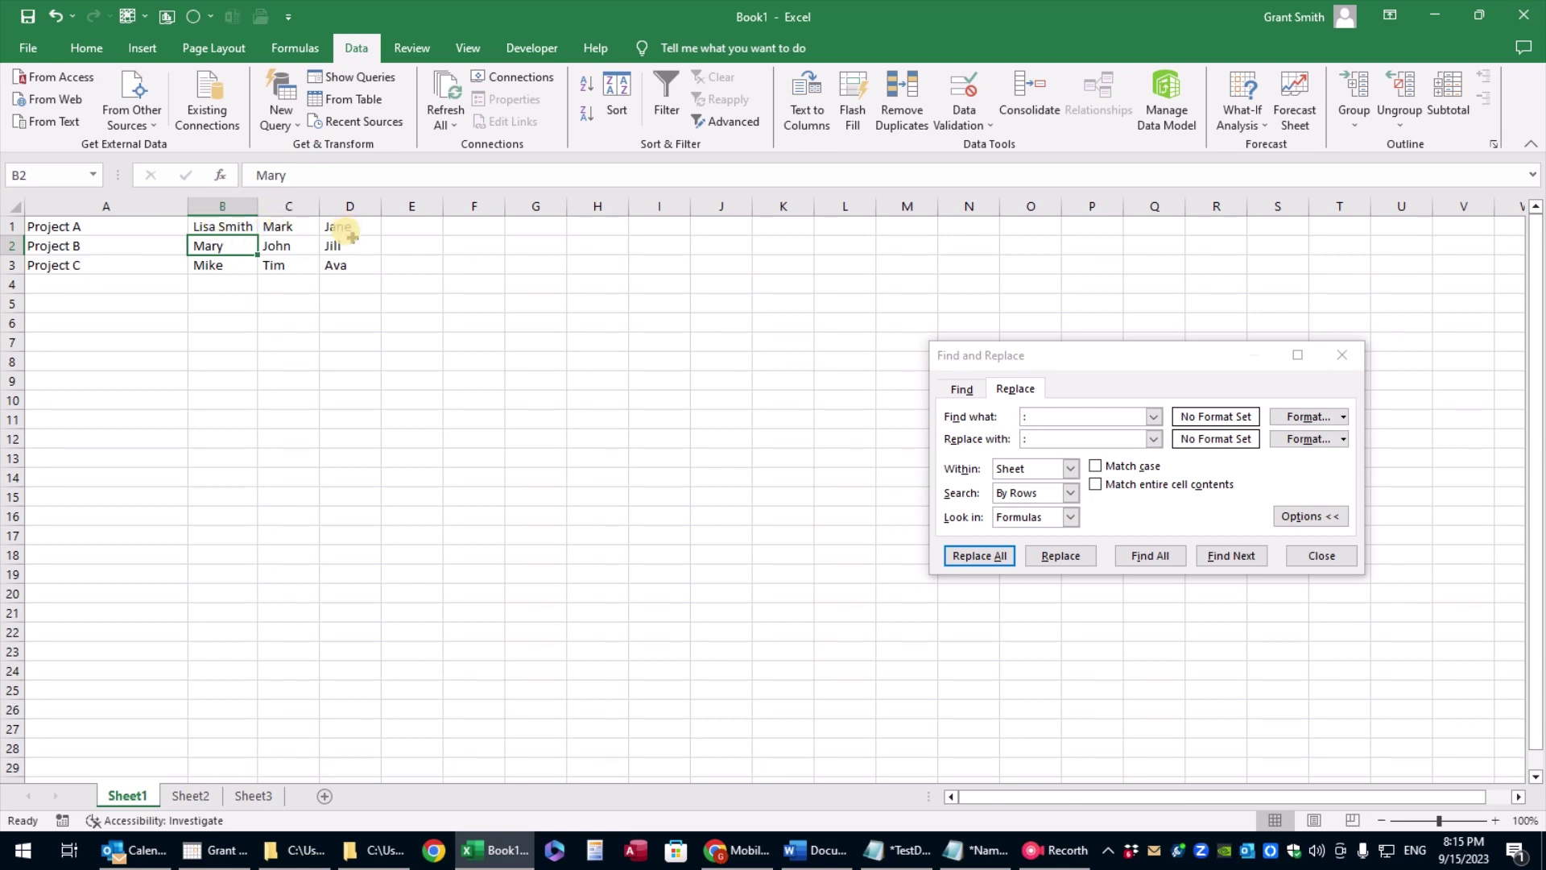
Step: Enter the formula =TRIM(B1) in cell F1, correcting the stray backslash after the cell reference
{"action": "left_click", "coordinate": [398, 228]}
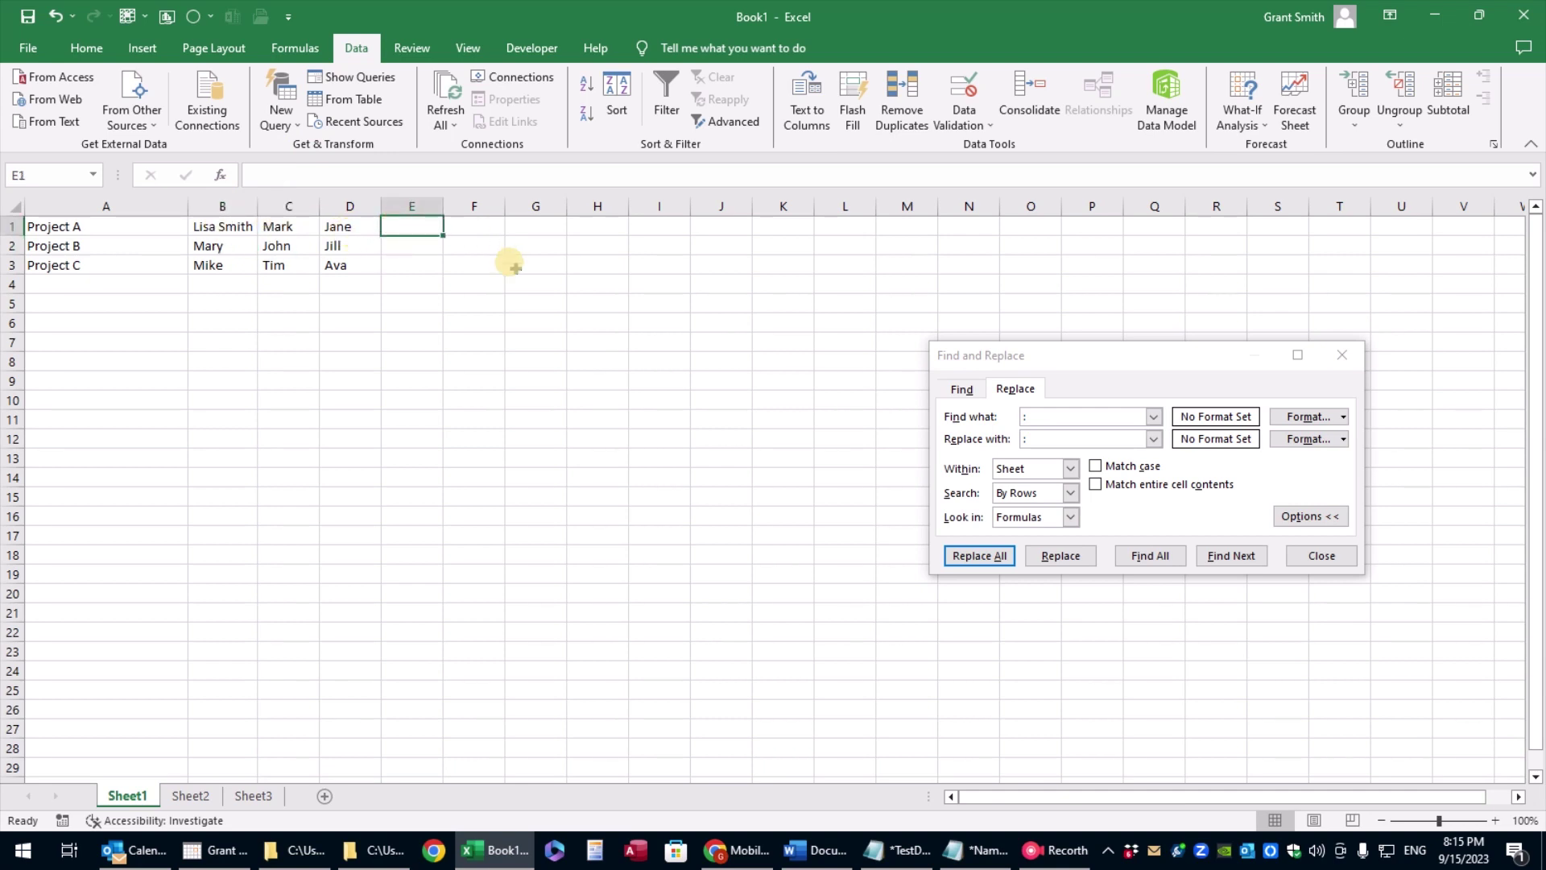
{"action": "key", "text": "Tab"}
{"action": "type", "text": "="}
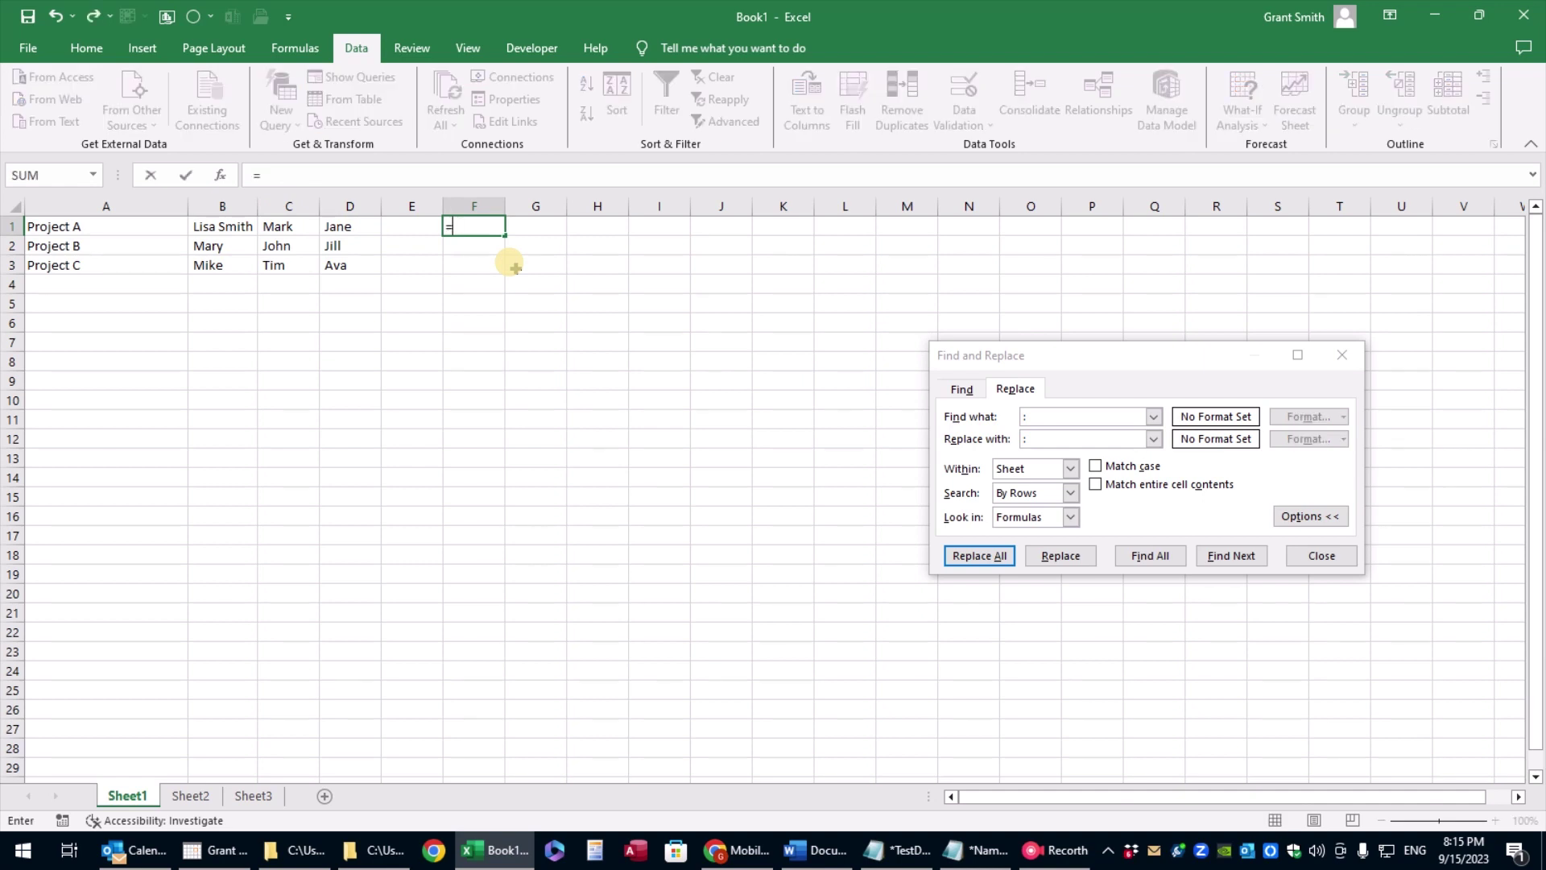
{"action": "type", "text": "trim("}
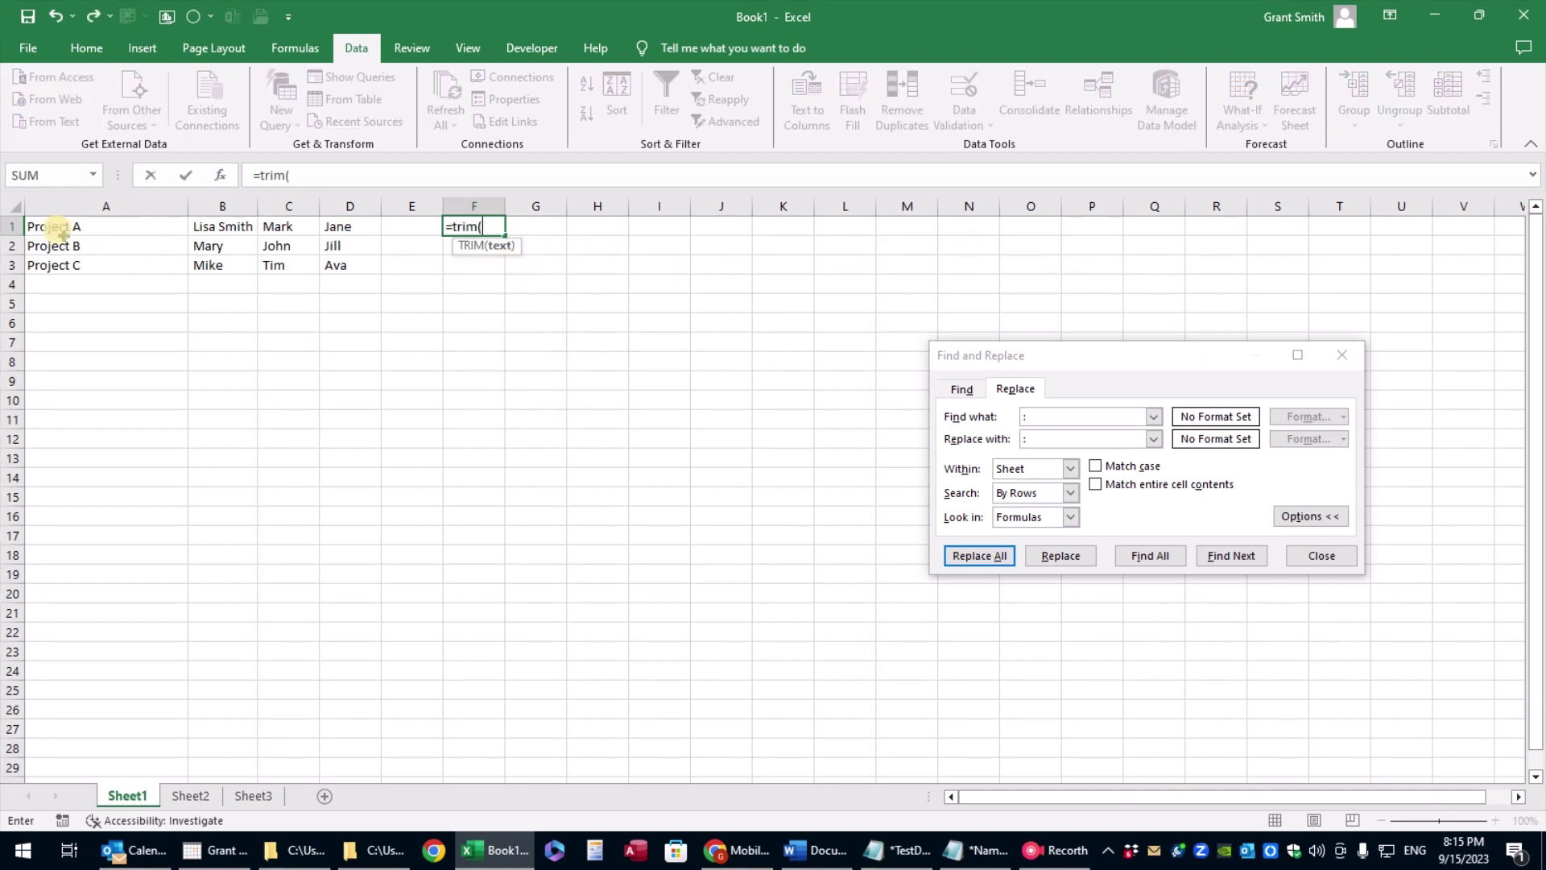
{"action": "left_click", "coordinate": [202, 219]}
{"action": "type", "text": "\\)"}
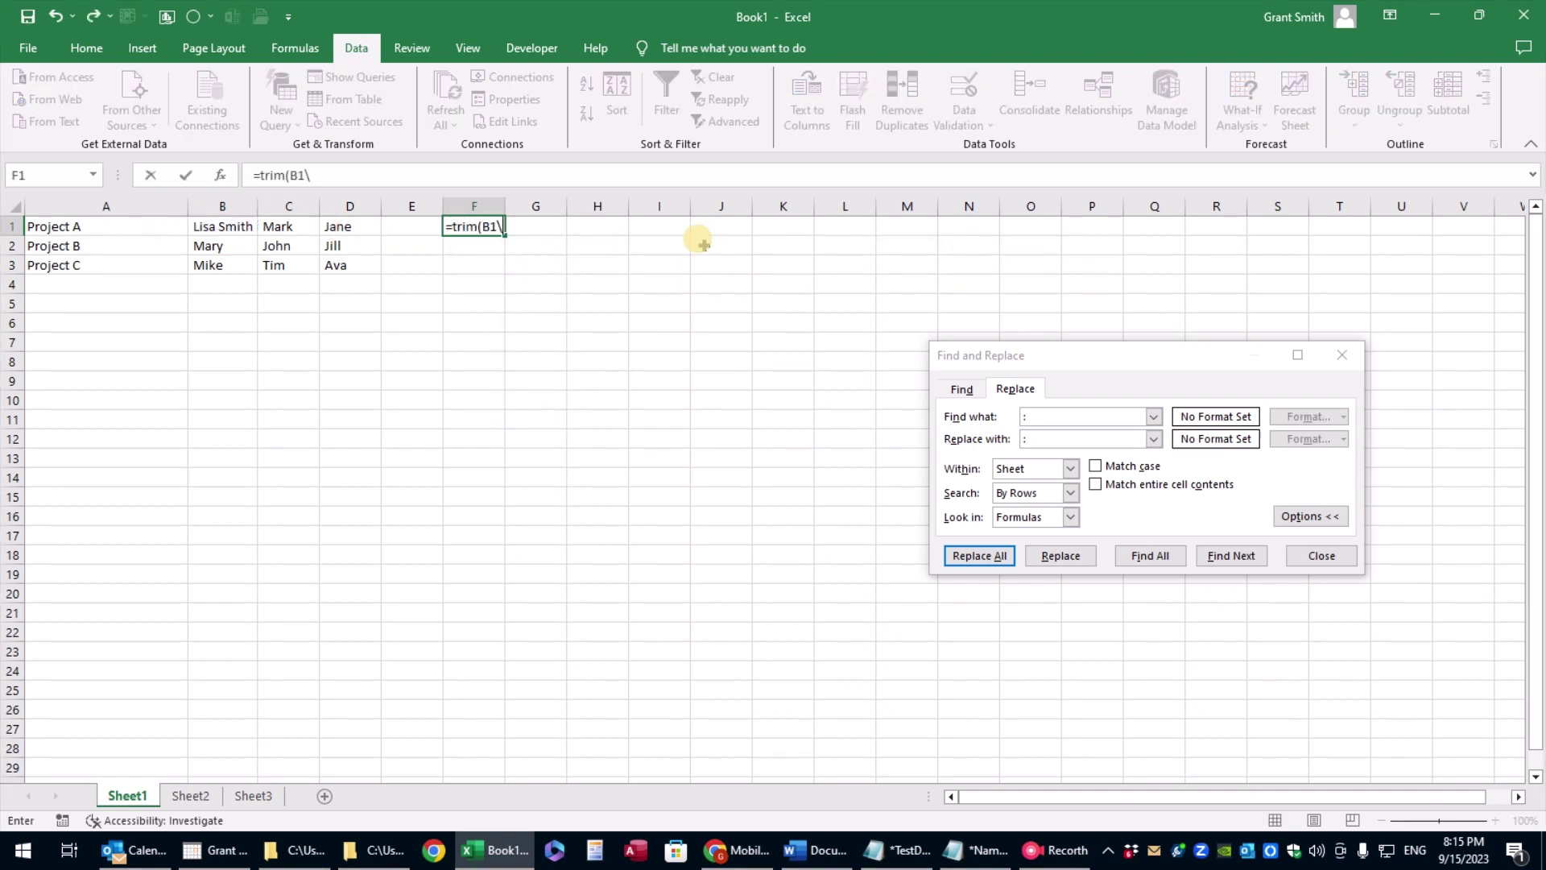
{"action": "key", "text": "Return"}
{"action": "key", "text": "Up"}
{"action": "key", "text": "F2"}
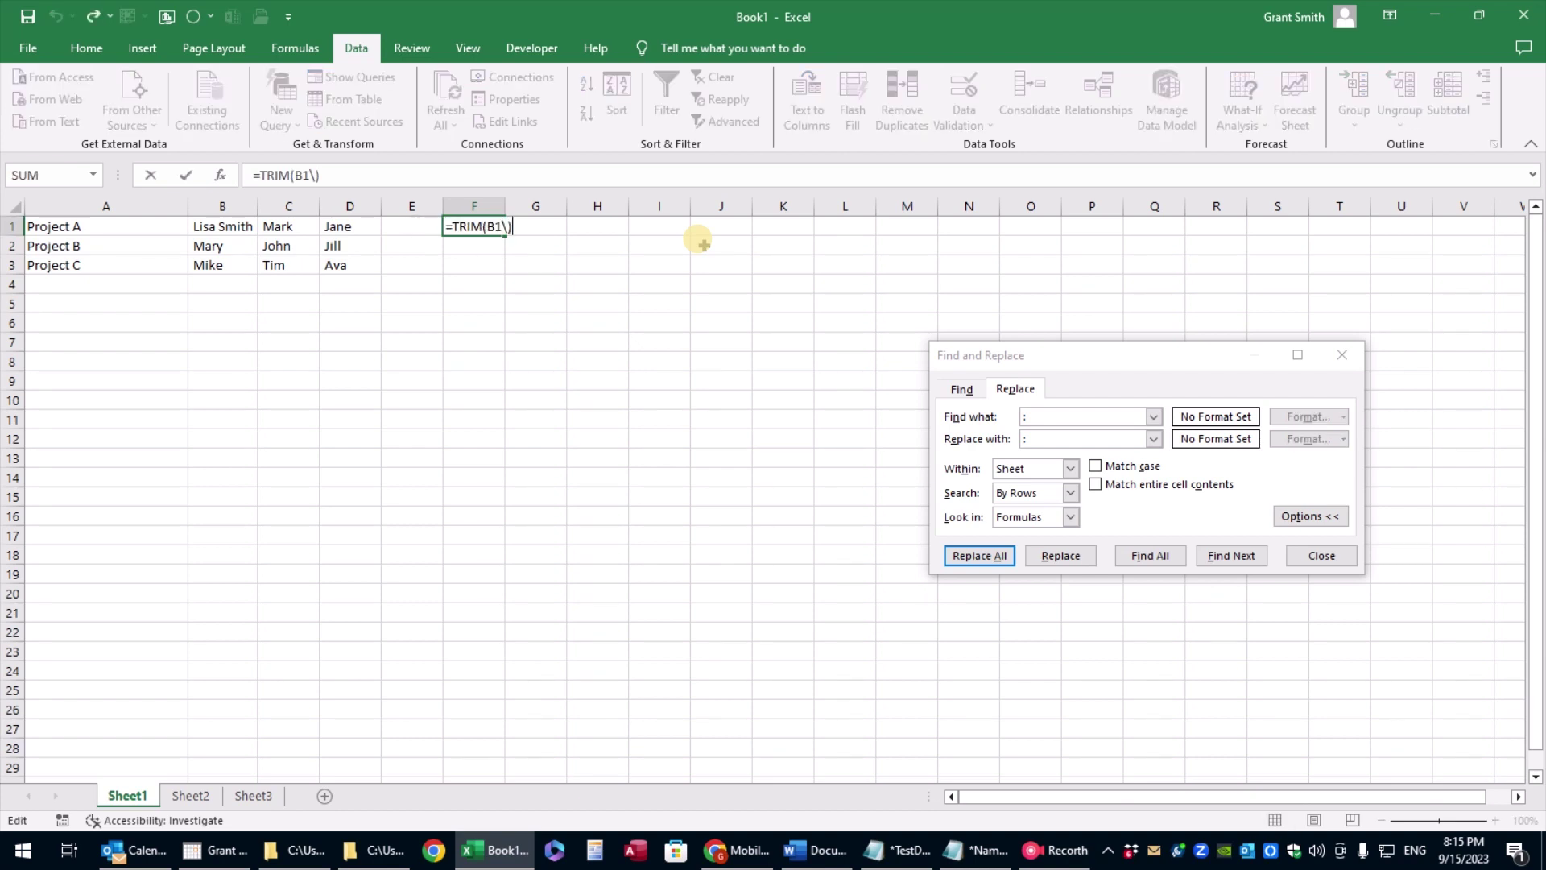
{"action": "key", "text": "Left"}
{"action": "key", "text": "BackSpace"}
{"action": "key", "text": "Return"}
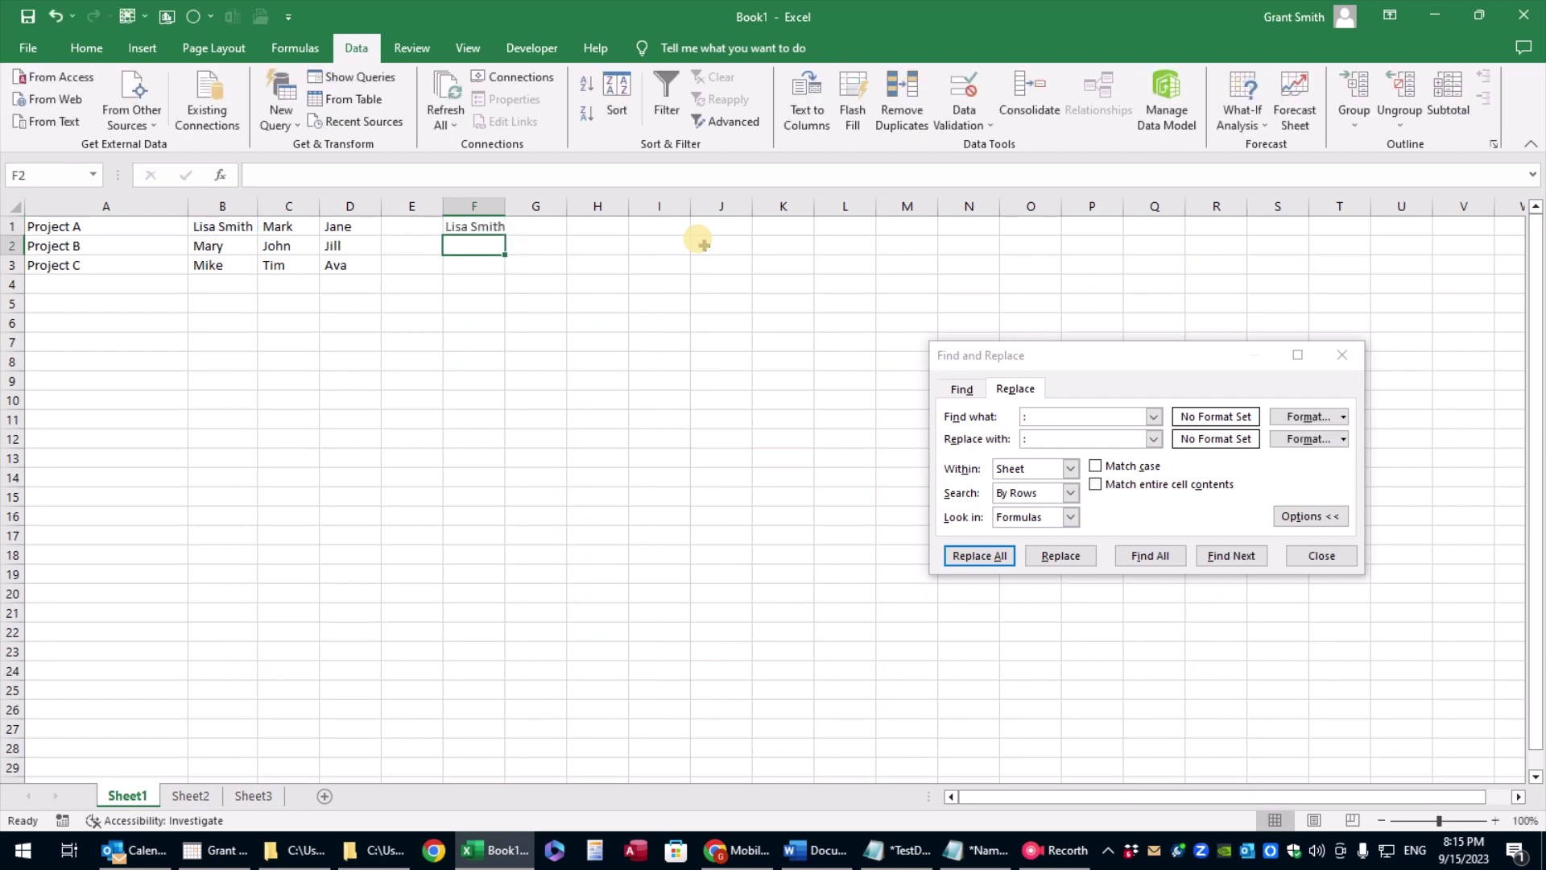
Step: Autofit column F, fill the TRIM formula through F1:H3, and paste the results over the same cells as values only
{"action": "left_click_drag", "start_coordinate": [506, 206], "coordinate": [625, 274]}
{"action": "left_click", "coordinate": [509, 228]}
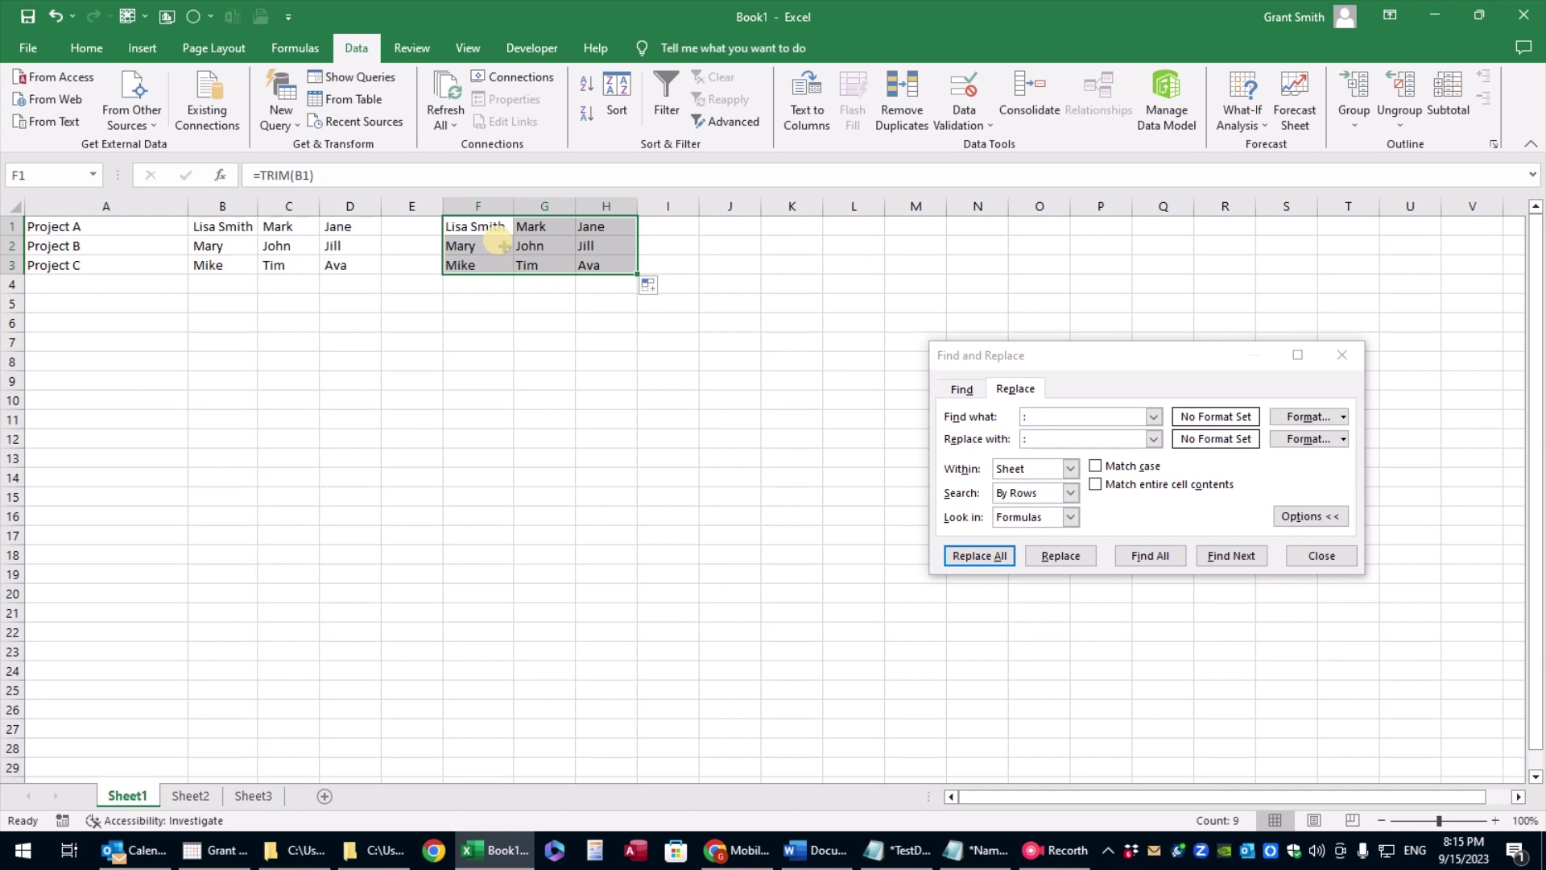
{"action": "key", "text": "ctrl+c"}
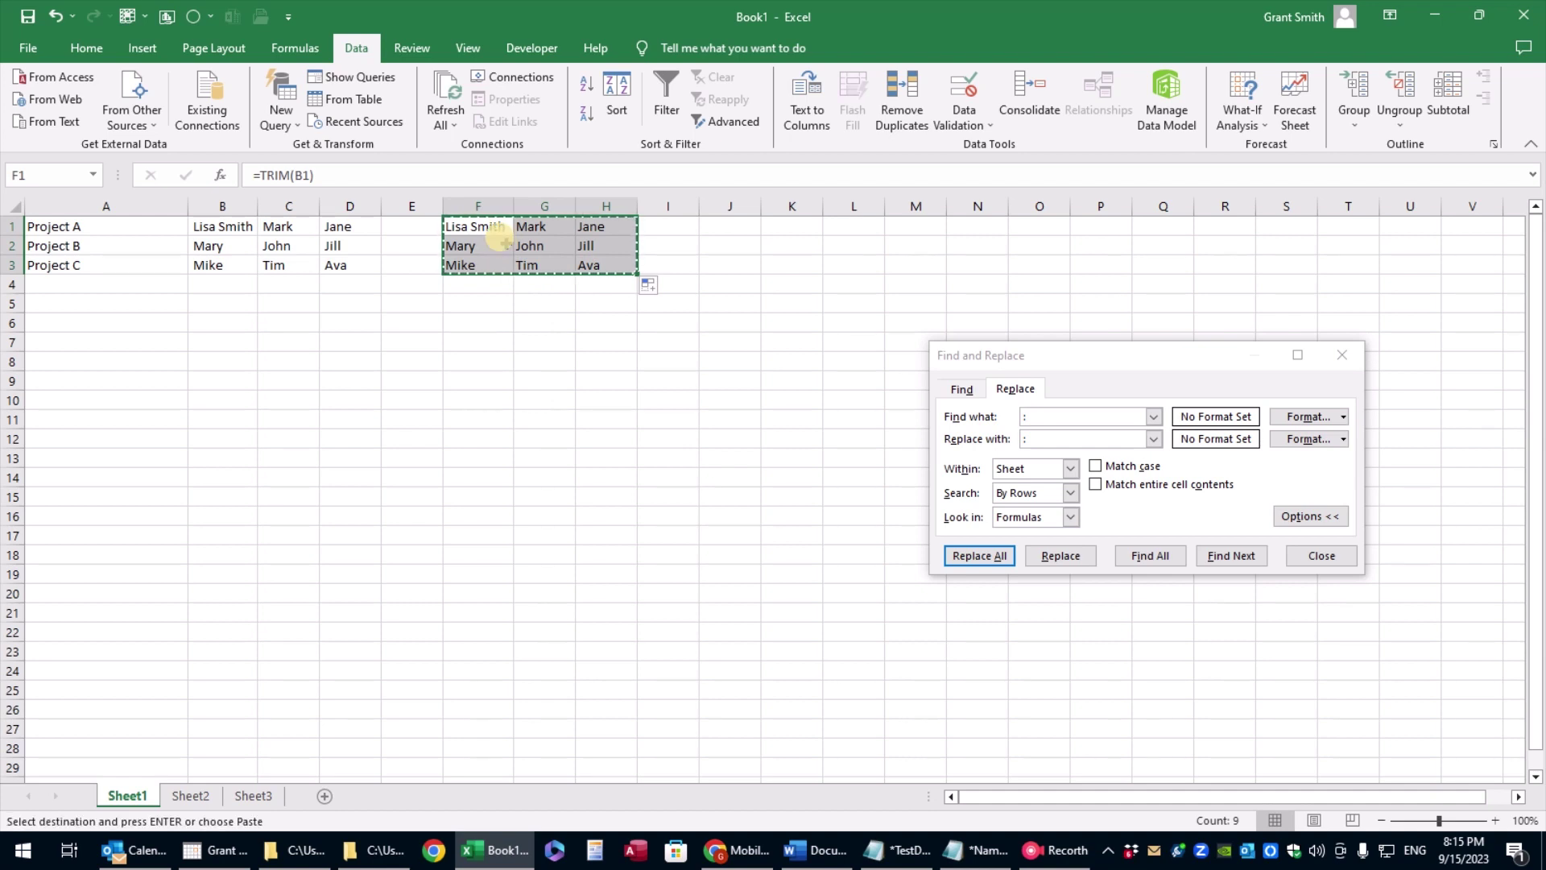
{"action": "right_click", "coordinate": [480, 246]}
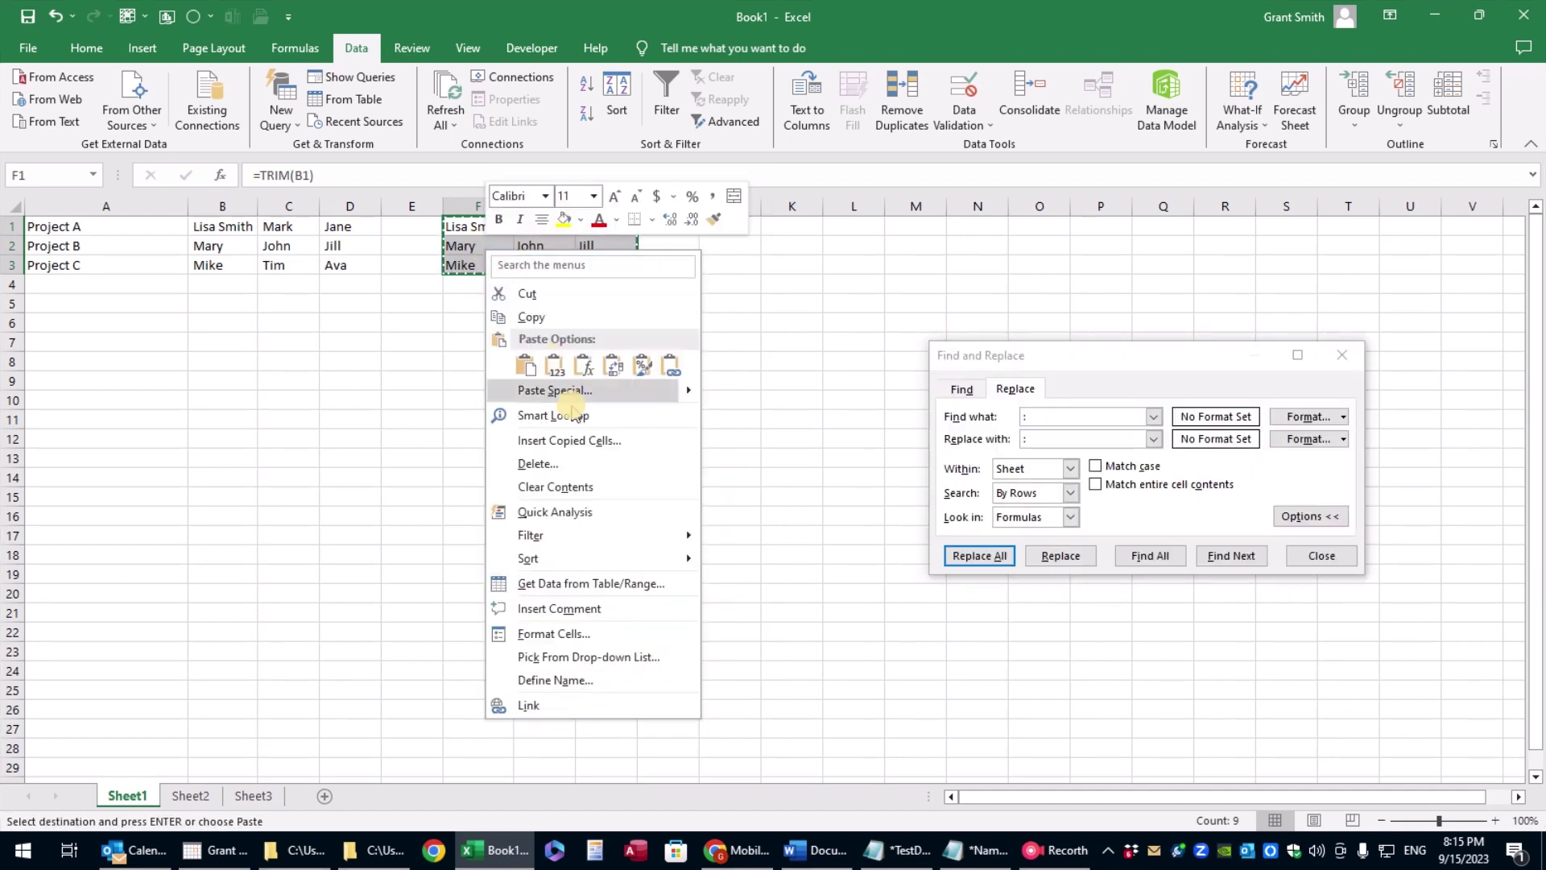
{"action": "left_click", "coordinate": [570, 391]}
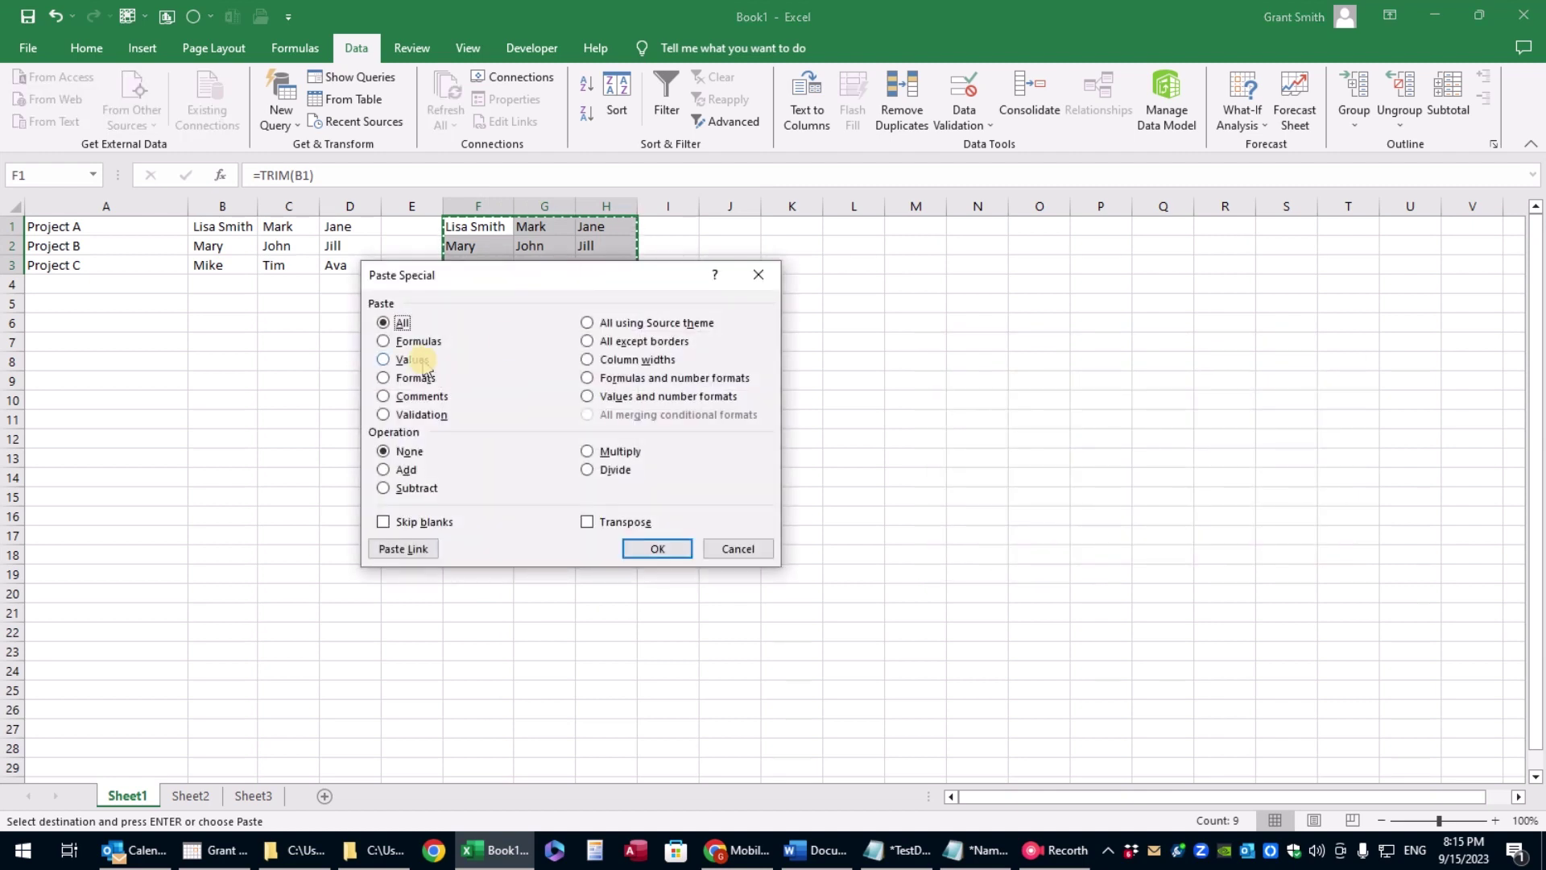
{"action": "left_click", "coordinate": [413, 360]}
{"action": "left_click", "coordinate": [654, 551]}
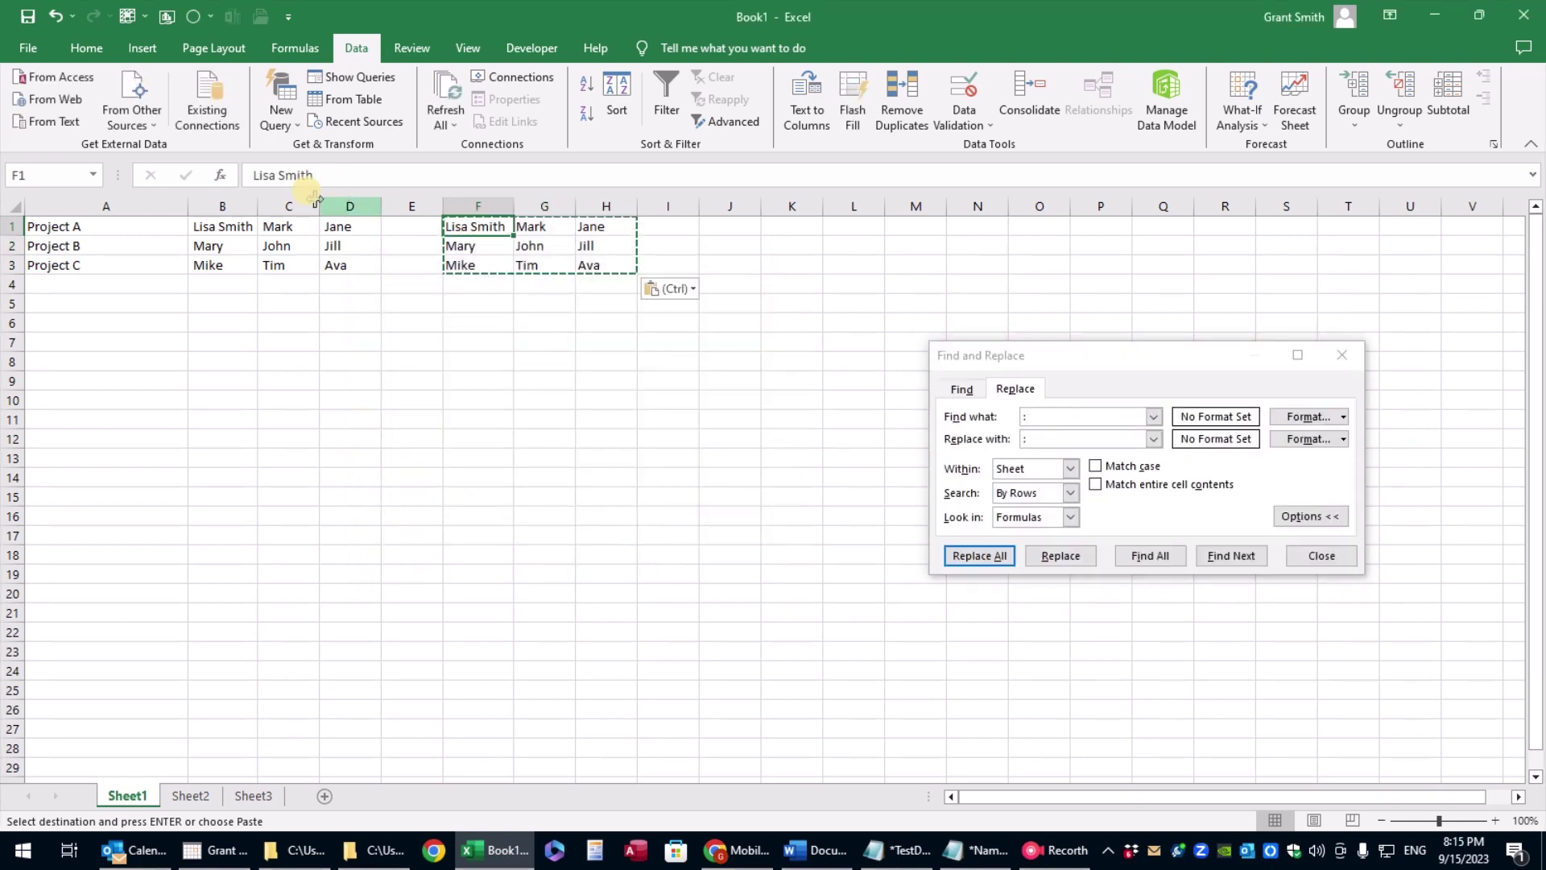
Step: Delete the original name columns B to D and the empty column before the trimmed names, and close the Find and Replace dialog
{"action": "left_click_drag", "start_coordinate": [349, 206], "coordinate": [236, 216]}
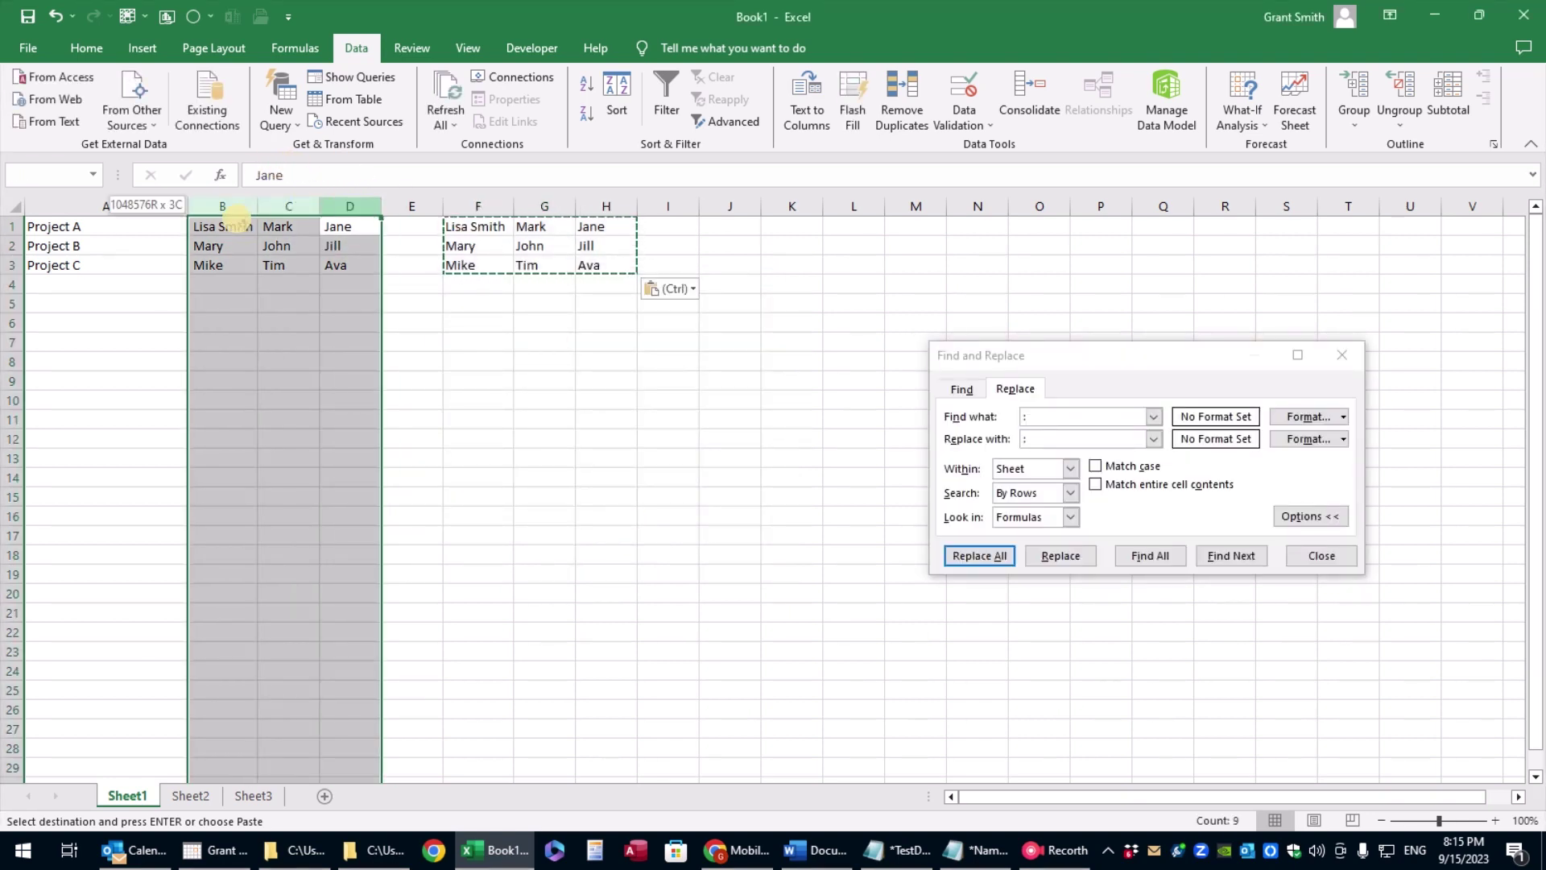
{"action": "right_click", "coordinate": [269, 251]}
{"action": "key", "text": "Escape"}
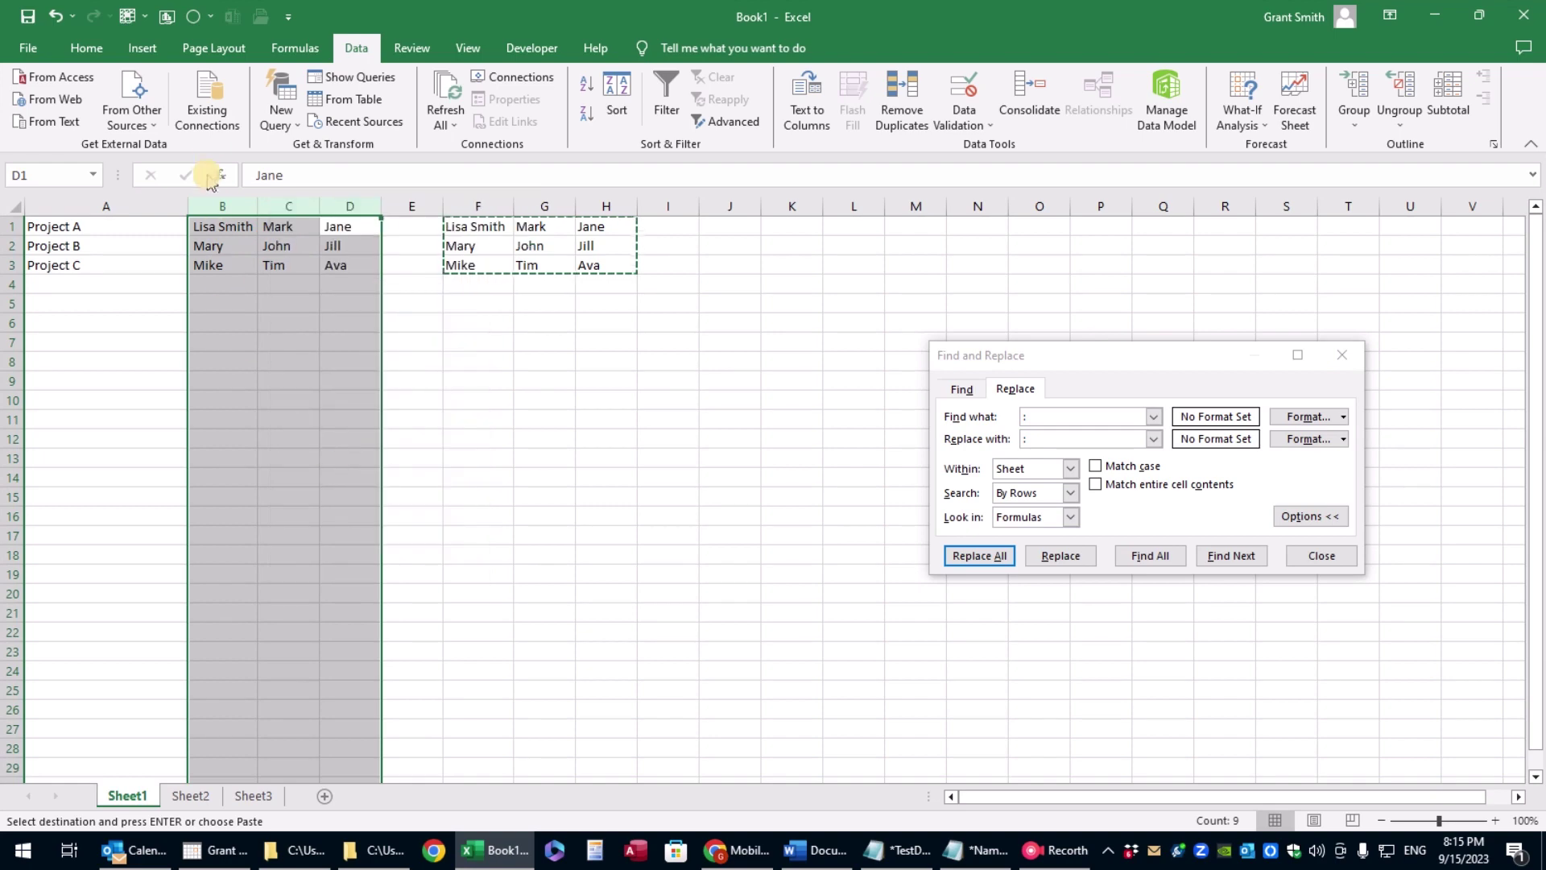
{"action": "key", "text": "ctrl+z"}
{"action": "key", "text": "ctrl+z"}
{"action": "left_click", "coordinate": [217, 206]}
{"action": "right_click", "coordinate": [217, 208]}
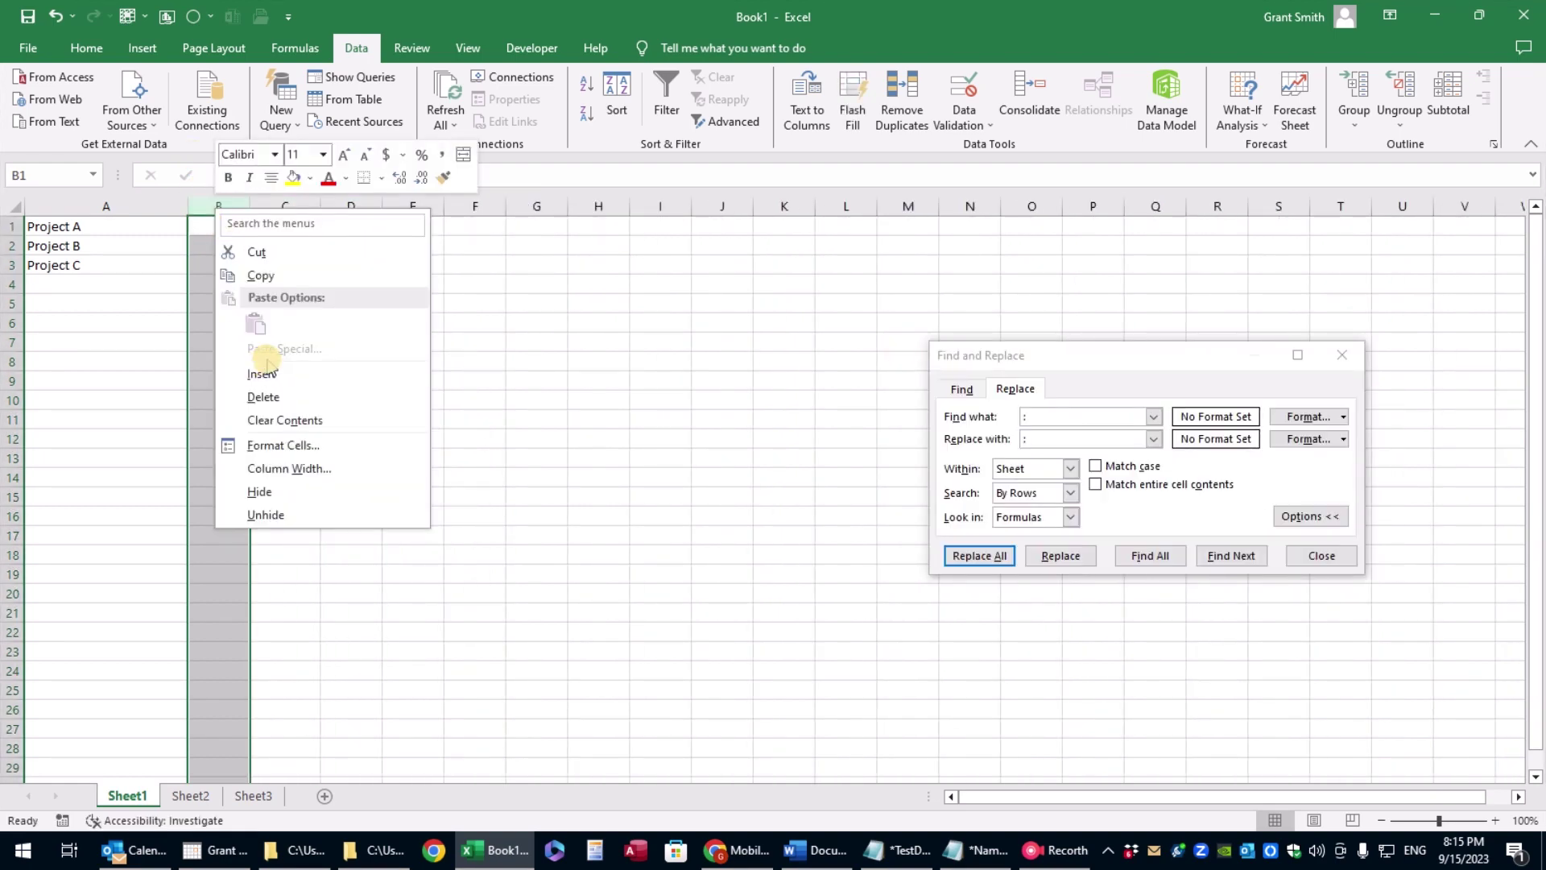
{"action": "left_click", "coordinate": [262, 373]}
{"action": "key", "text": "ctrl+z"}
{"action": "left_click", "coordinate": [238, 226]}
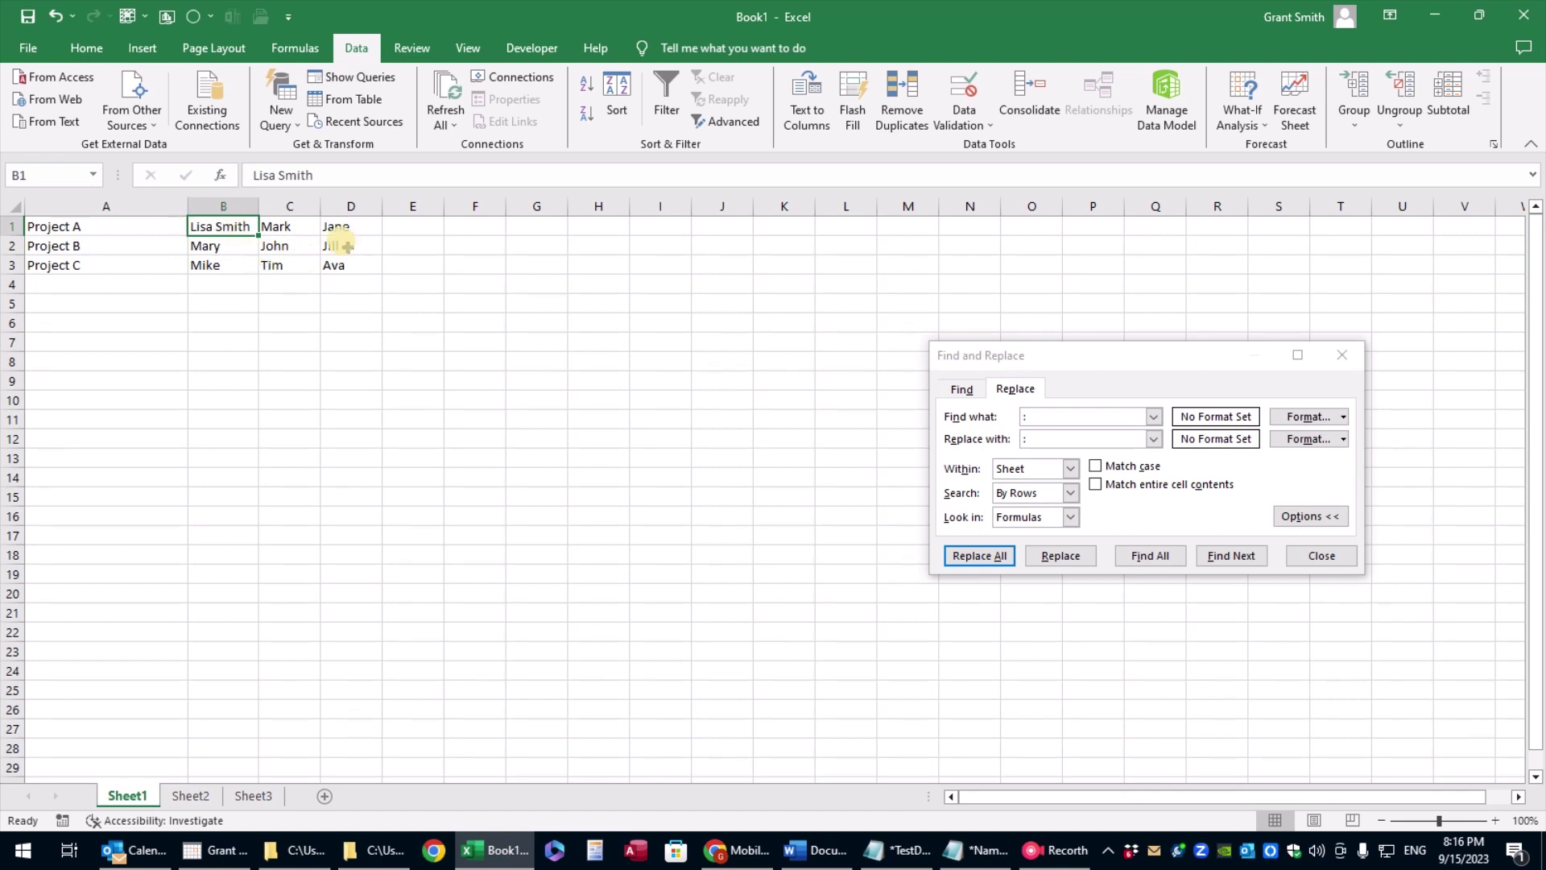
{"action": "left_click", "coordinate": [112, 226]}
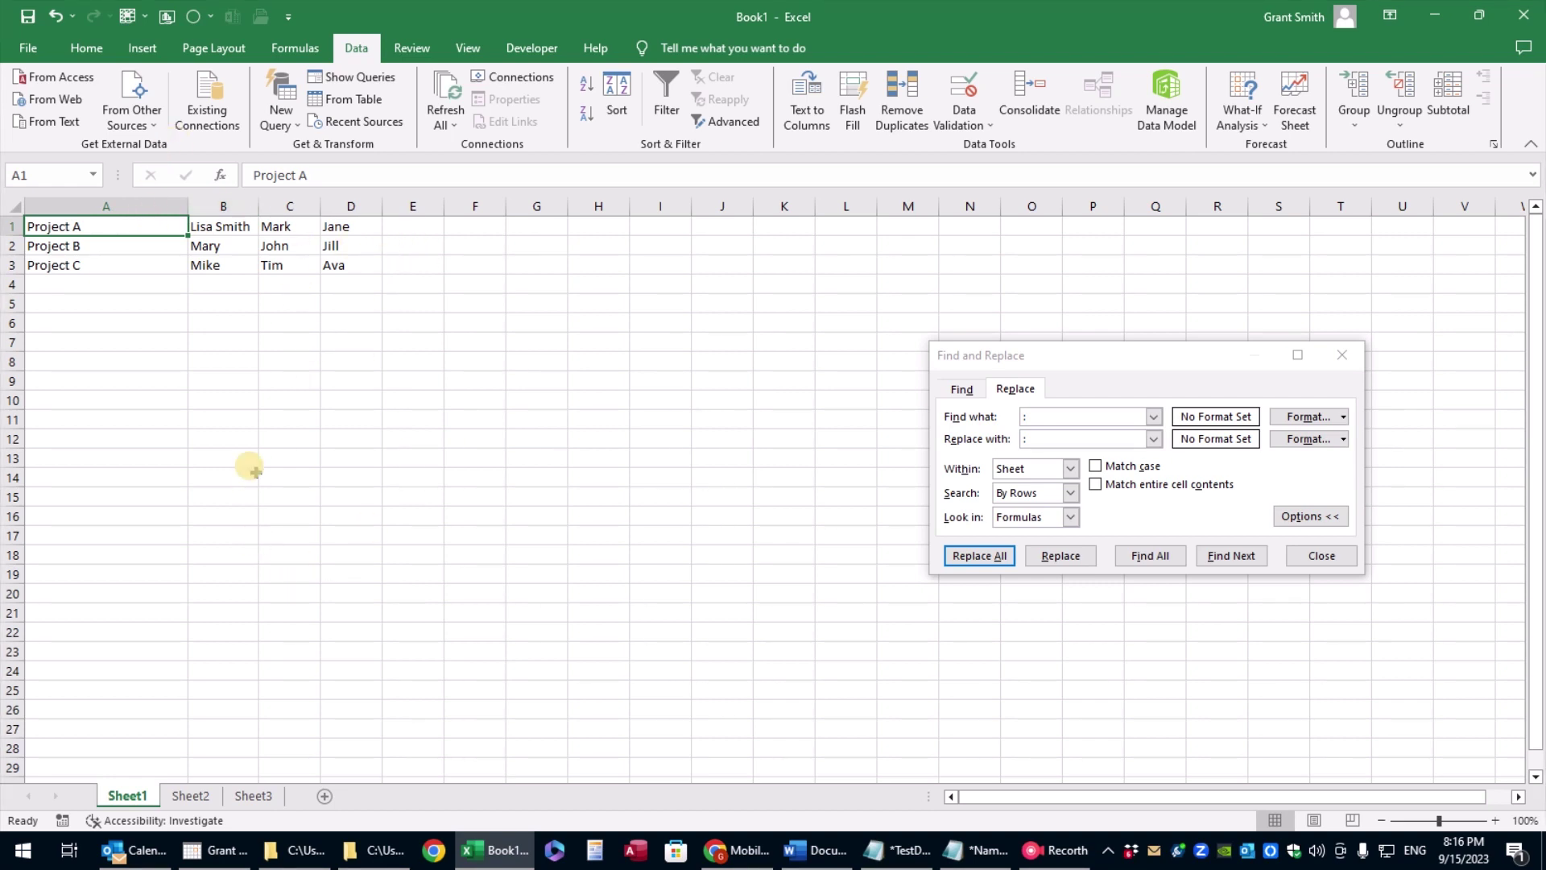
{"action": "left_click", "coordinate": [1322, 556]}
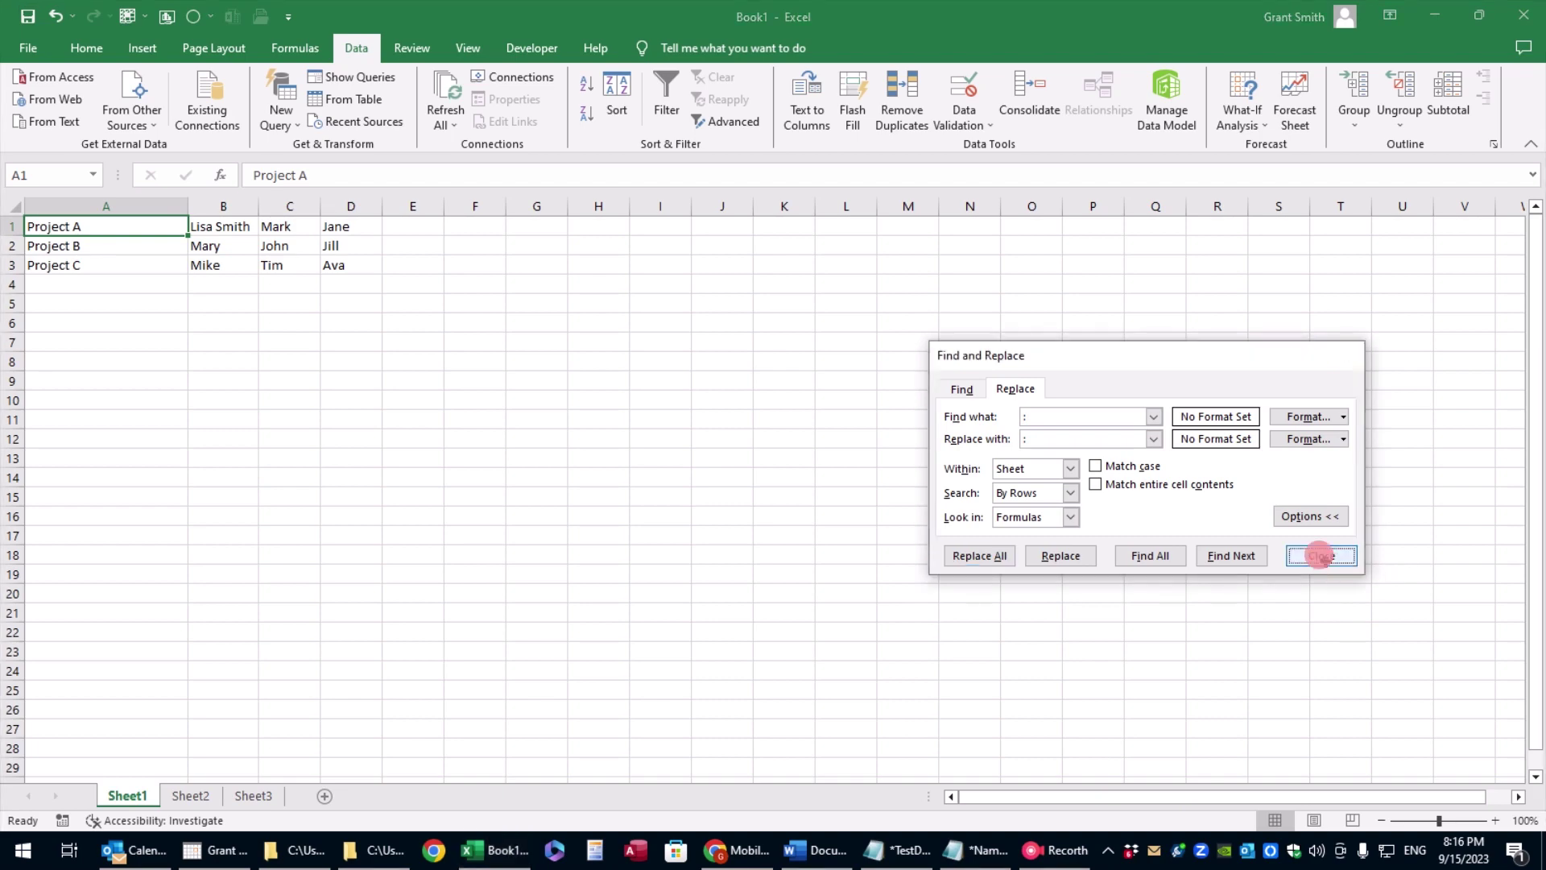
Step: Switch to Names.txt in Notepad and copy all of its pipe-delimited text
{"action": "left_click", "coordinate": [919, 855]}
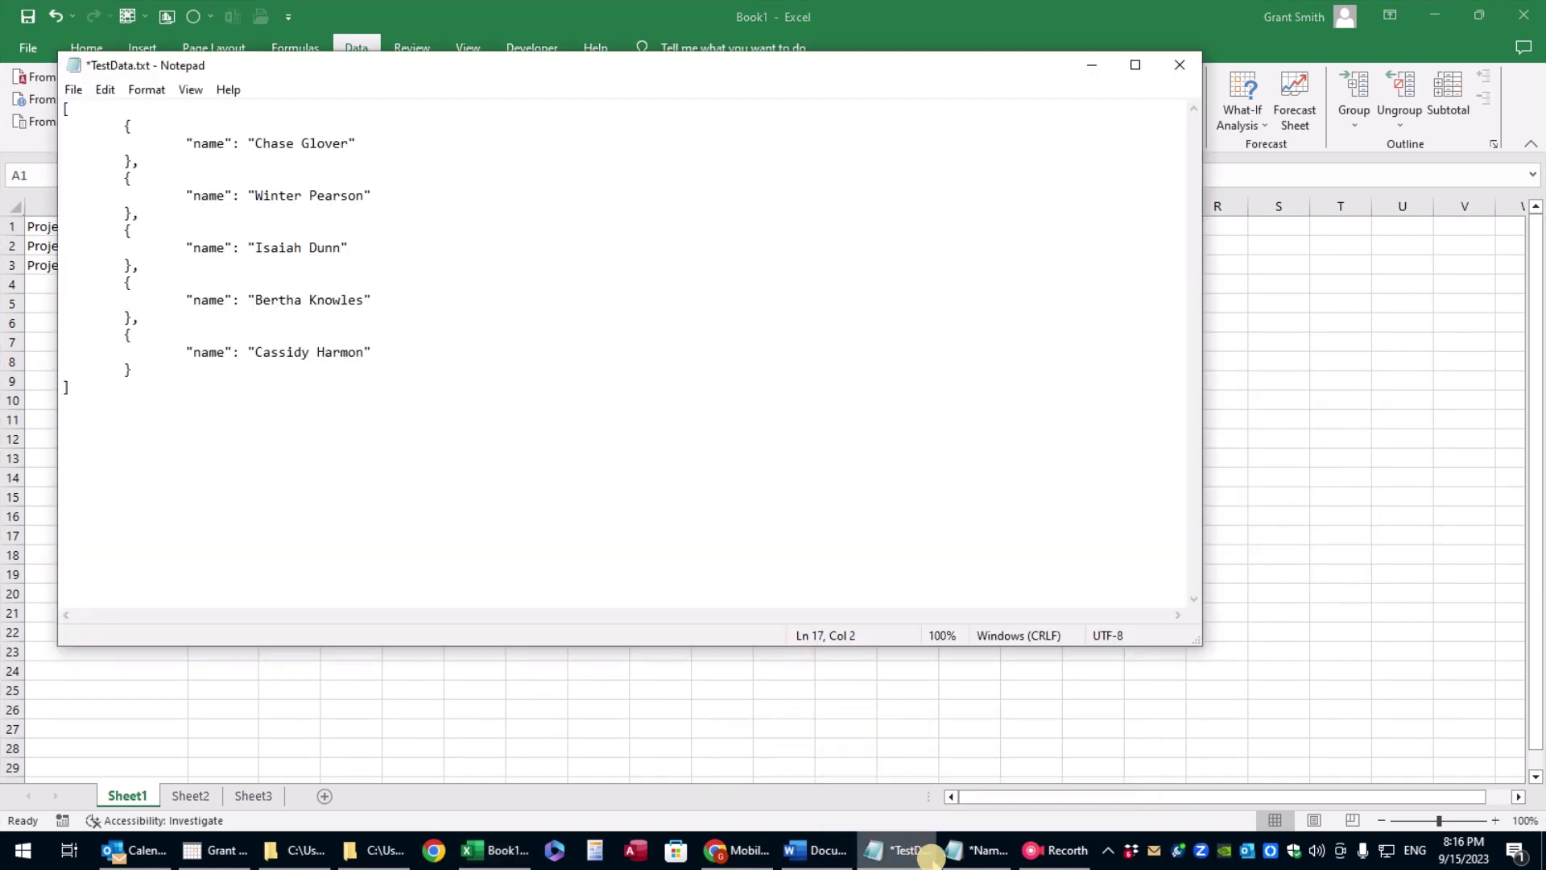
{"action": "left_click", "coordinate": [976, 851]}
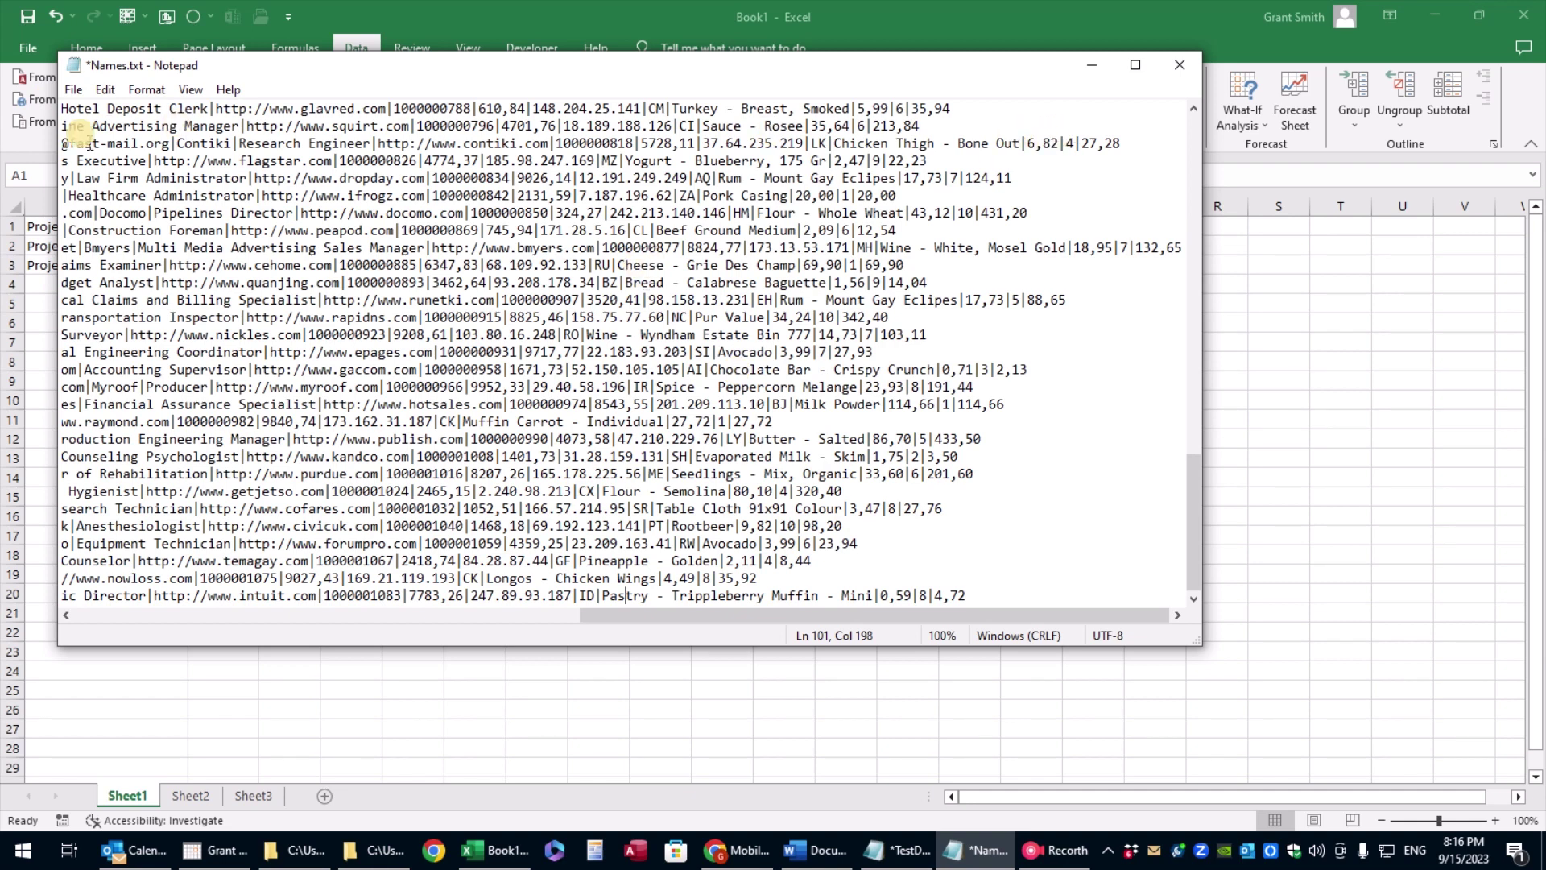
{"action": "left_click", "coordinate": [388, 108]}
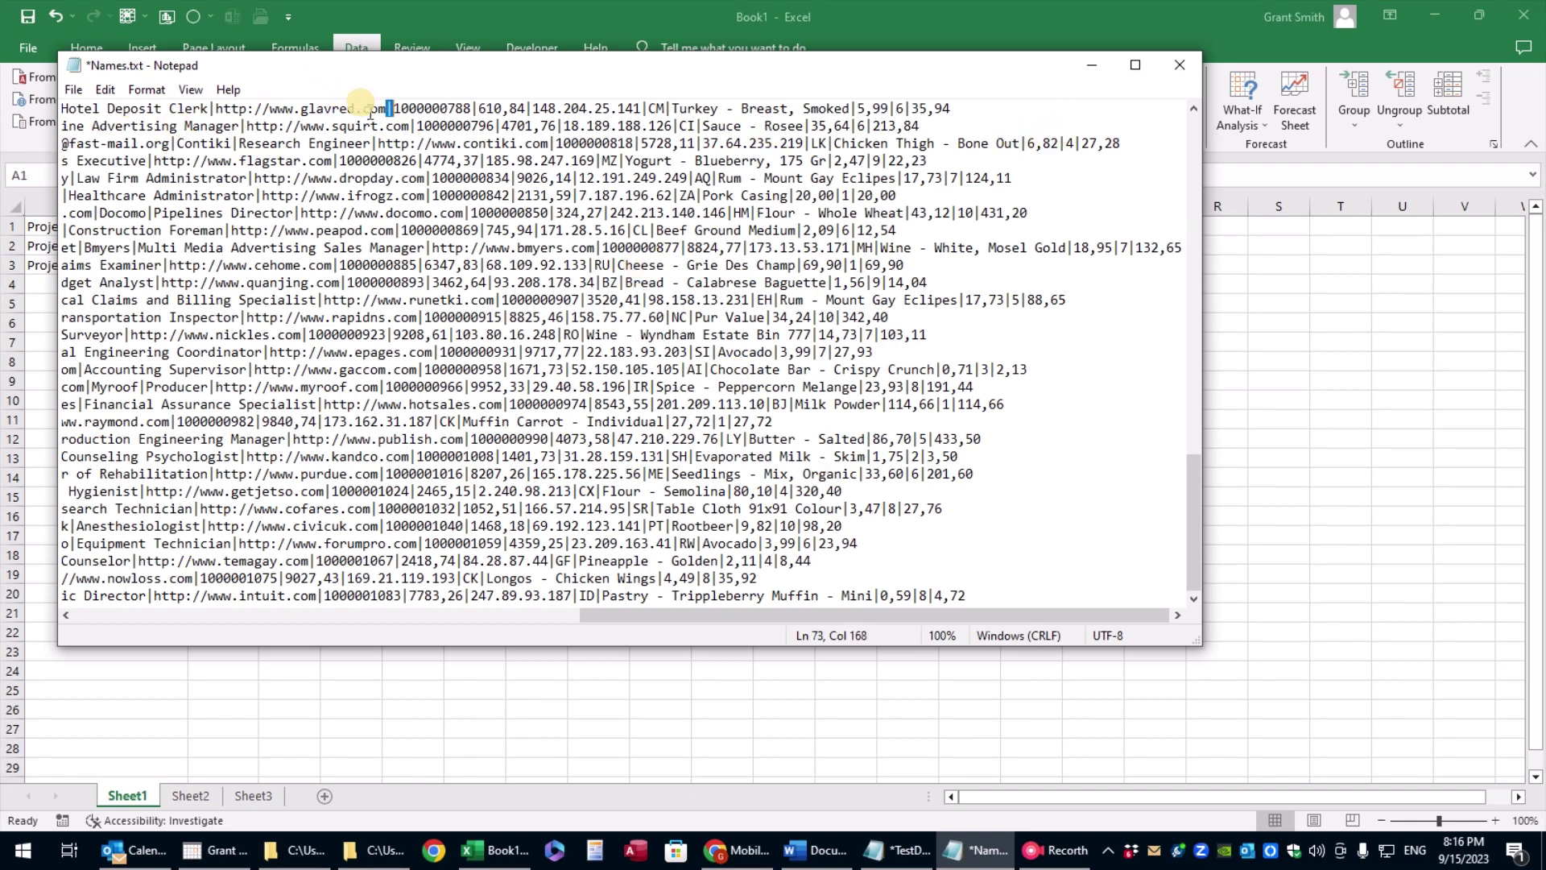
{"action": "left_click", "coordinate": [212, 108]}
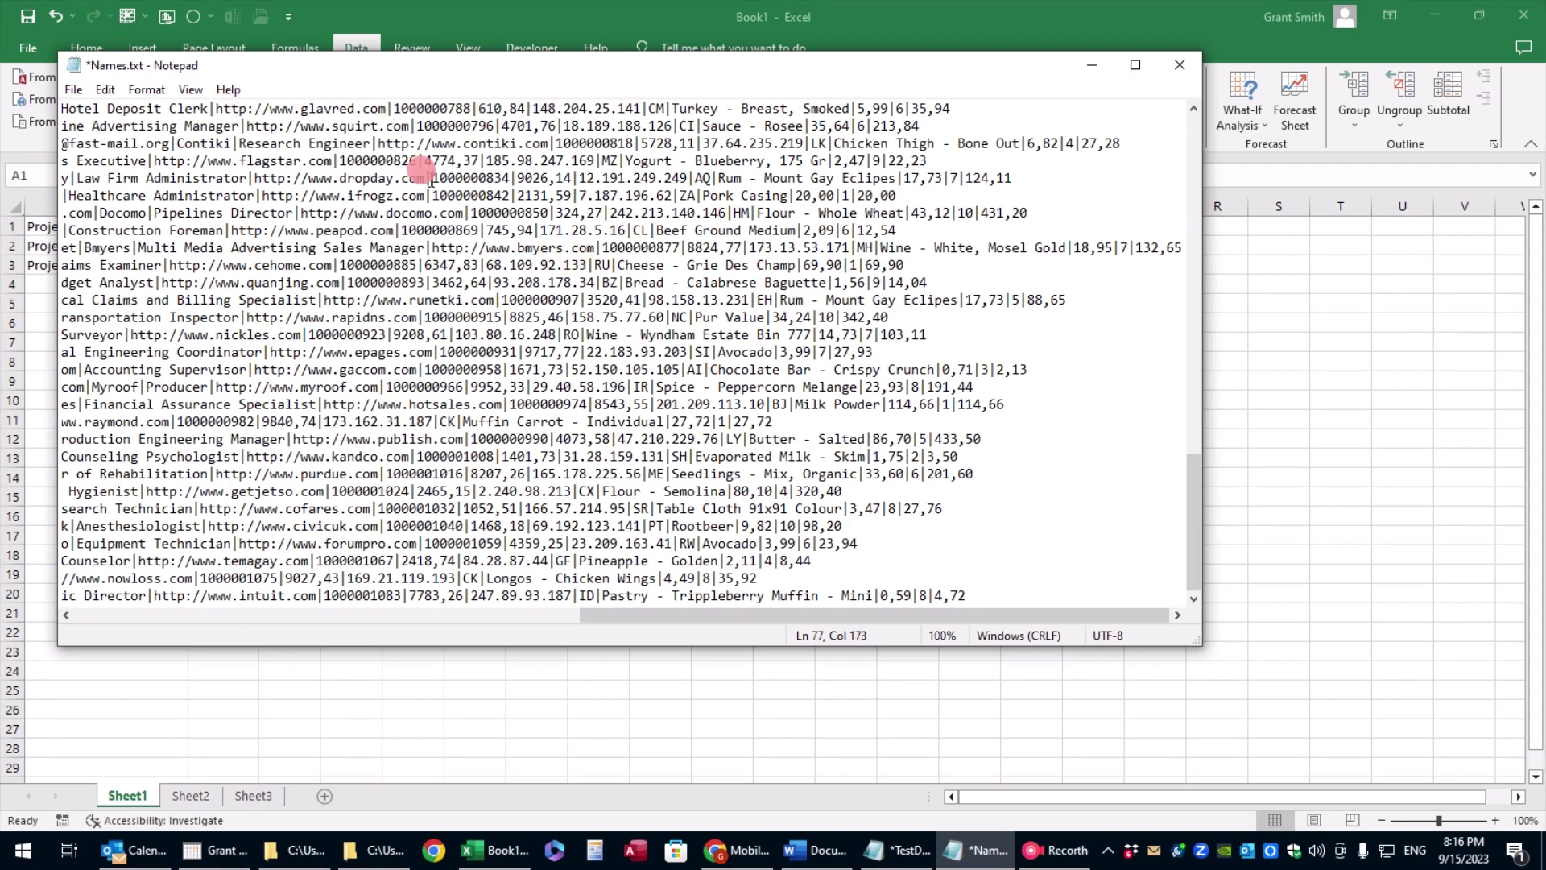
{"action": "key", "text": "ctrl+a"}
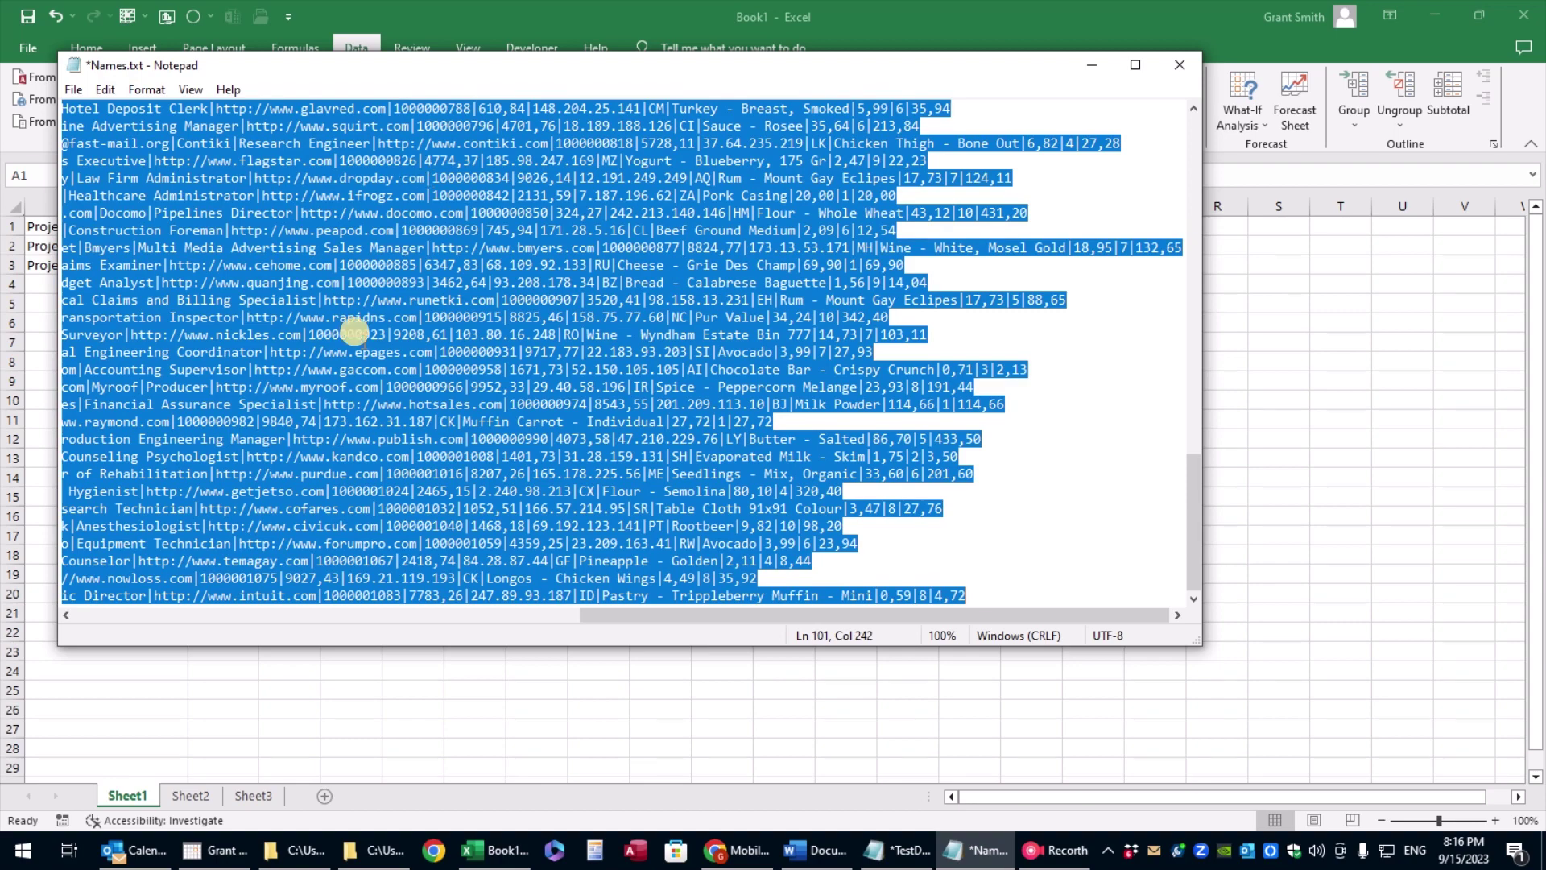
Step: Try pasting the copied Names.txt text into cell A1 of Sheet2 in Excel, and undo the paste
{"action": "left_click", "coordinate": [201, 683]}
{"action": "left_click", "coordinate": [190, 796]}
{"action": "key", "text": "ctrl+v"}
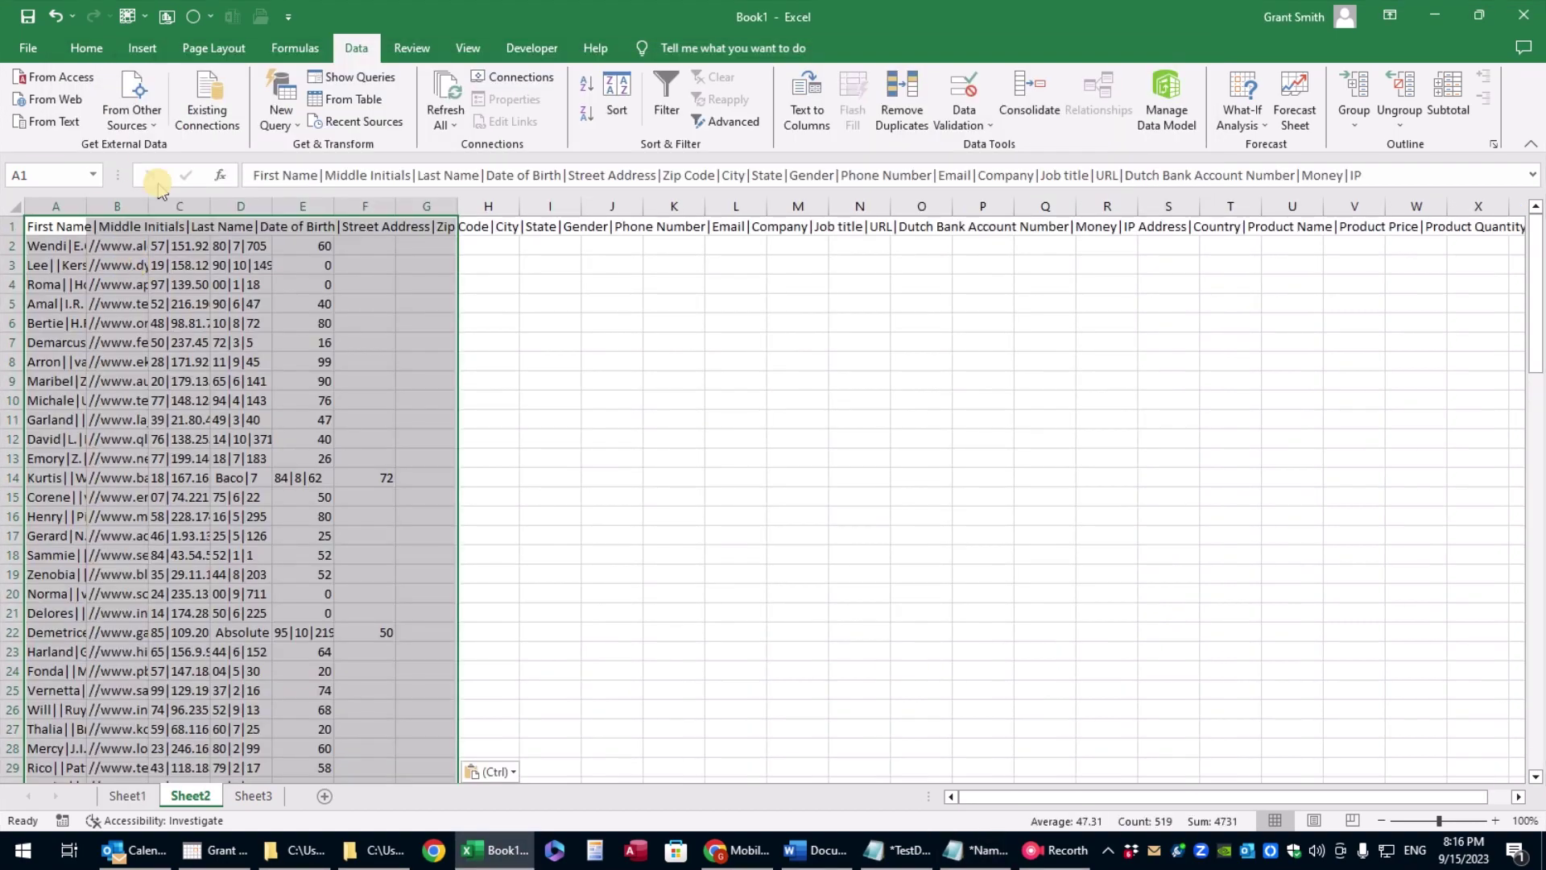
{"action": "key", "text": "ctrl+z"}
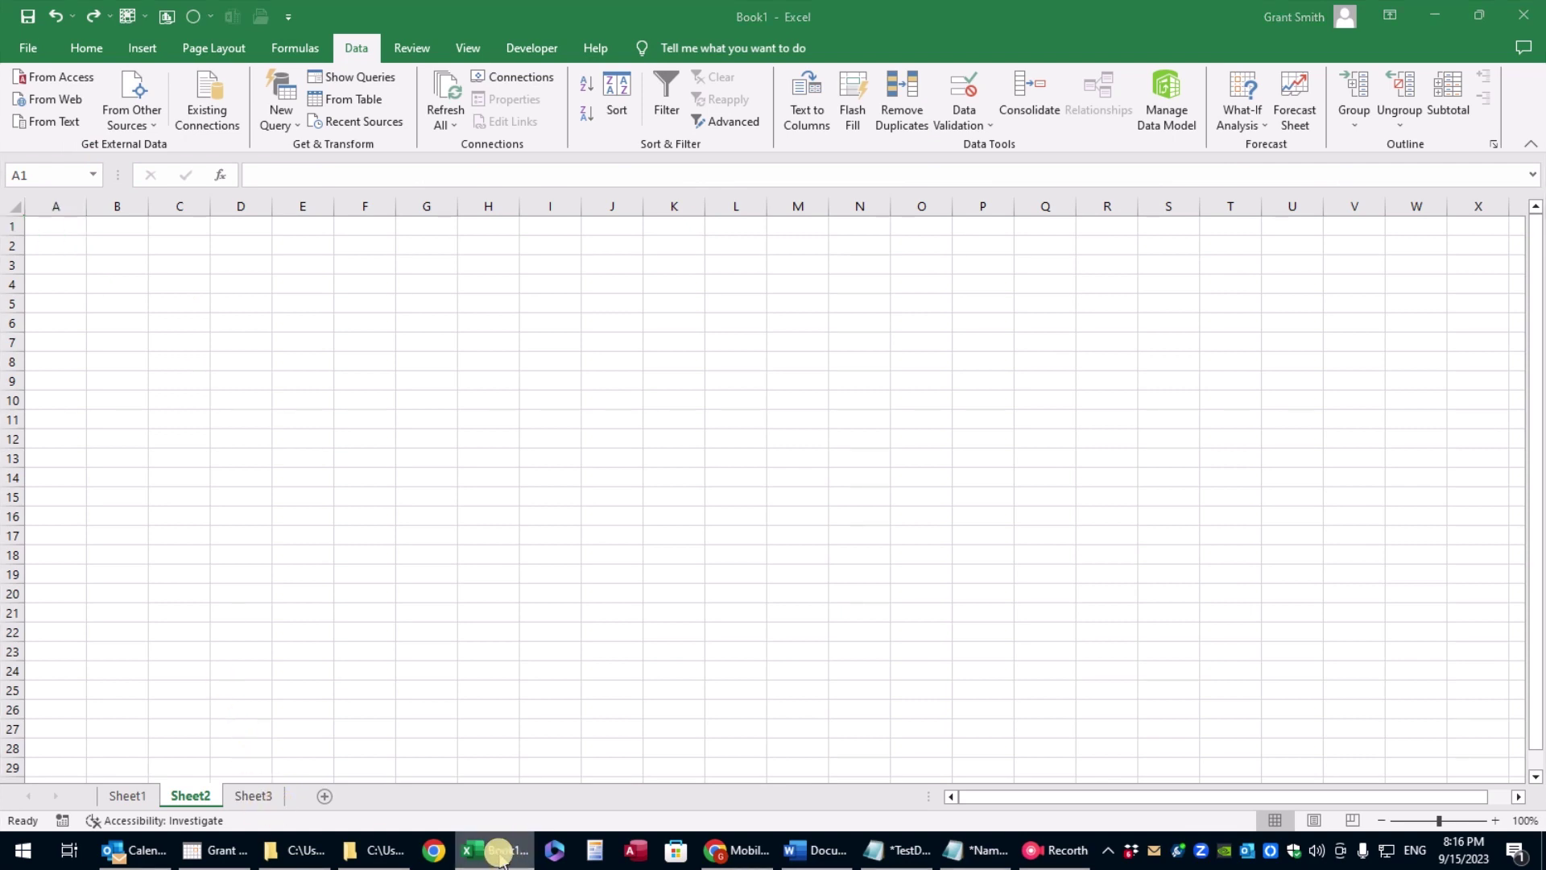
{"action": "right_click", "coordinate": [519, 852]}
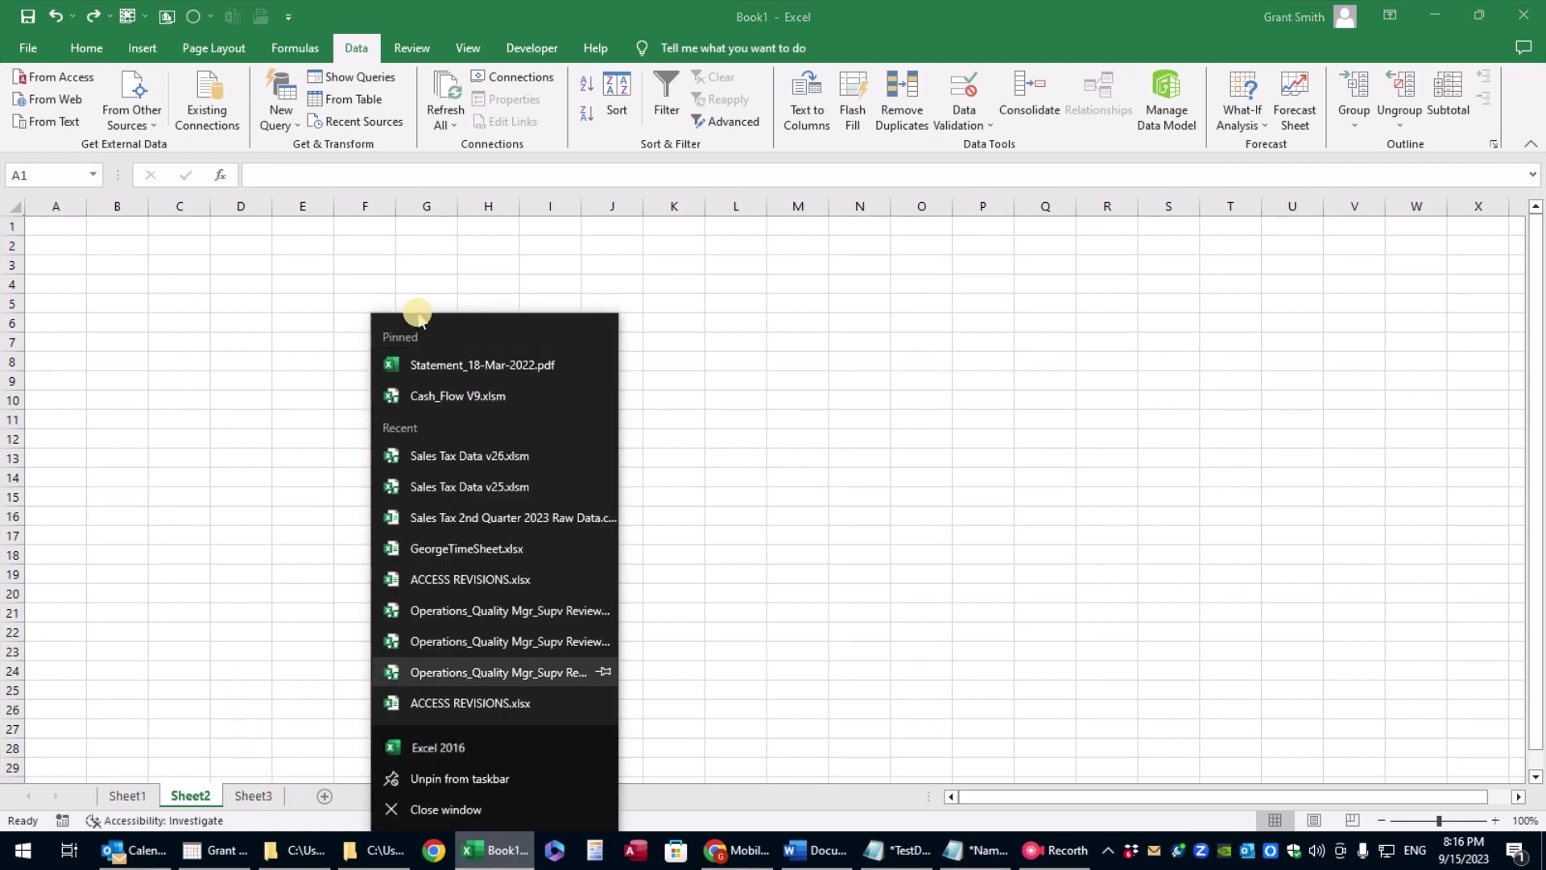
{"action": "left_click", "coordinate": [190, 306]}
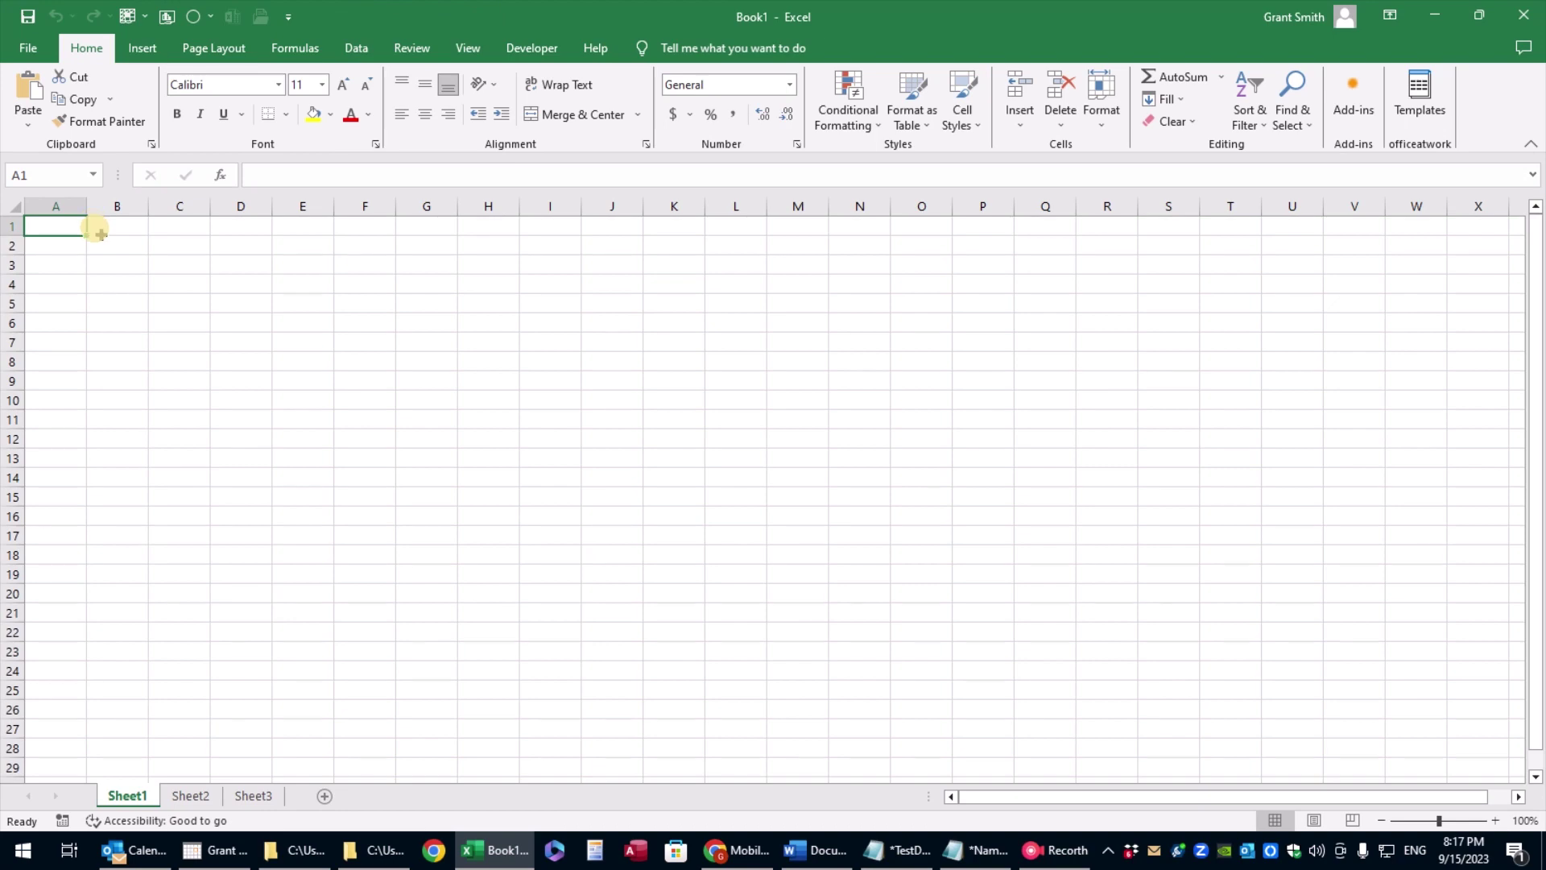
Step: Paste the pipe-delimited text into cell A1 of Sheet1 in the blank workbook and autofit column A to the header text in A1
{"action": "key", "text": "ctrl+v"}
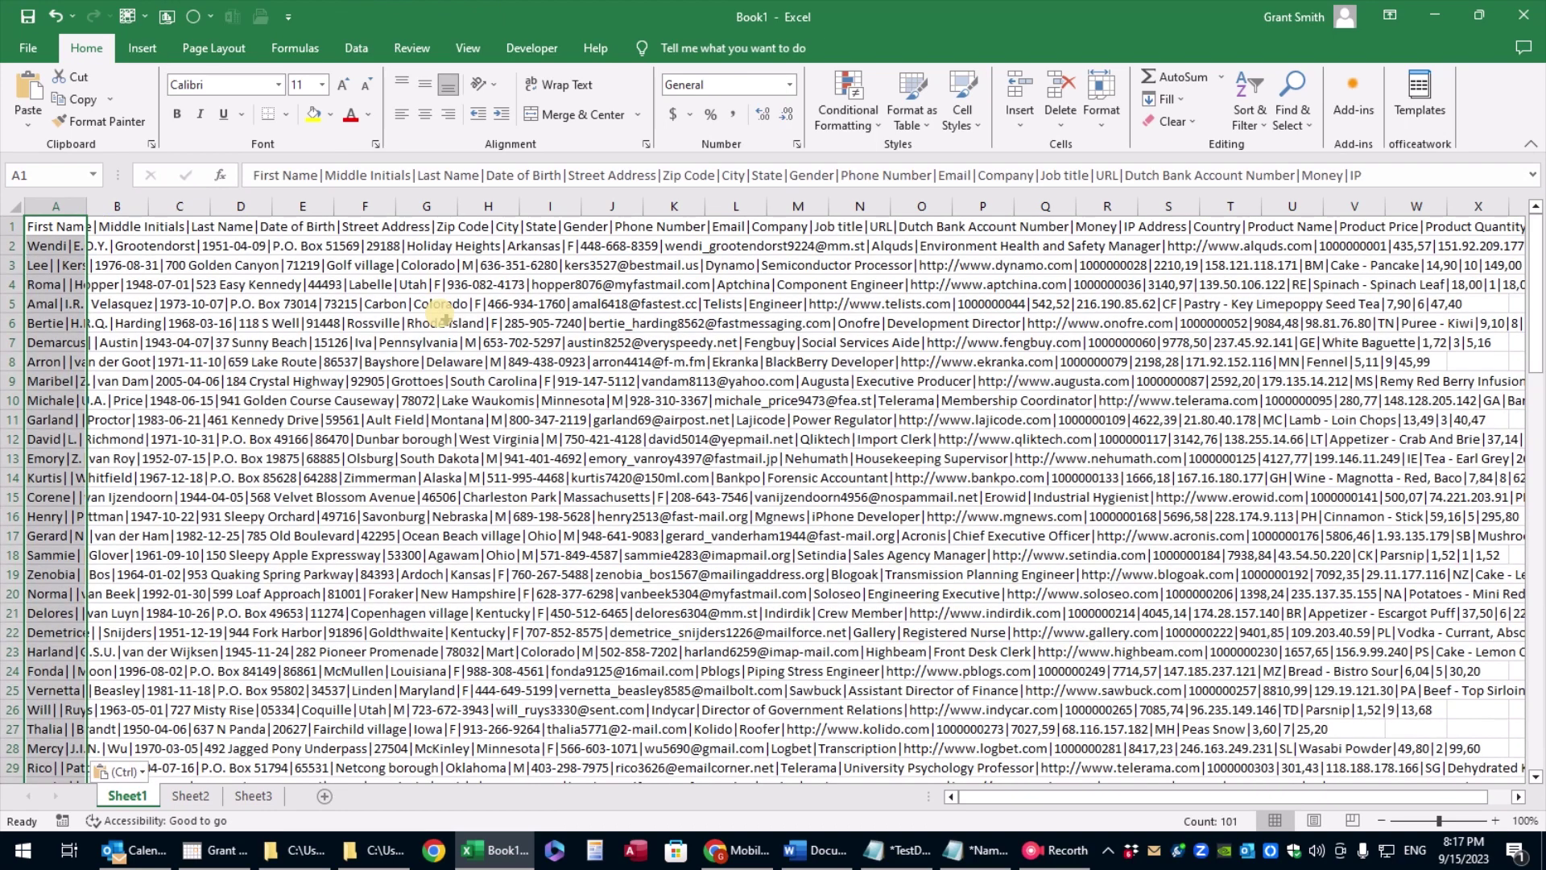
{"action": "left_click", "coordinate": [69, 227]}
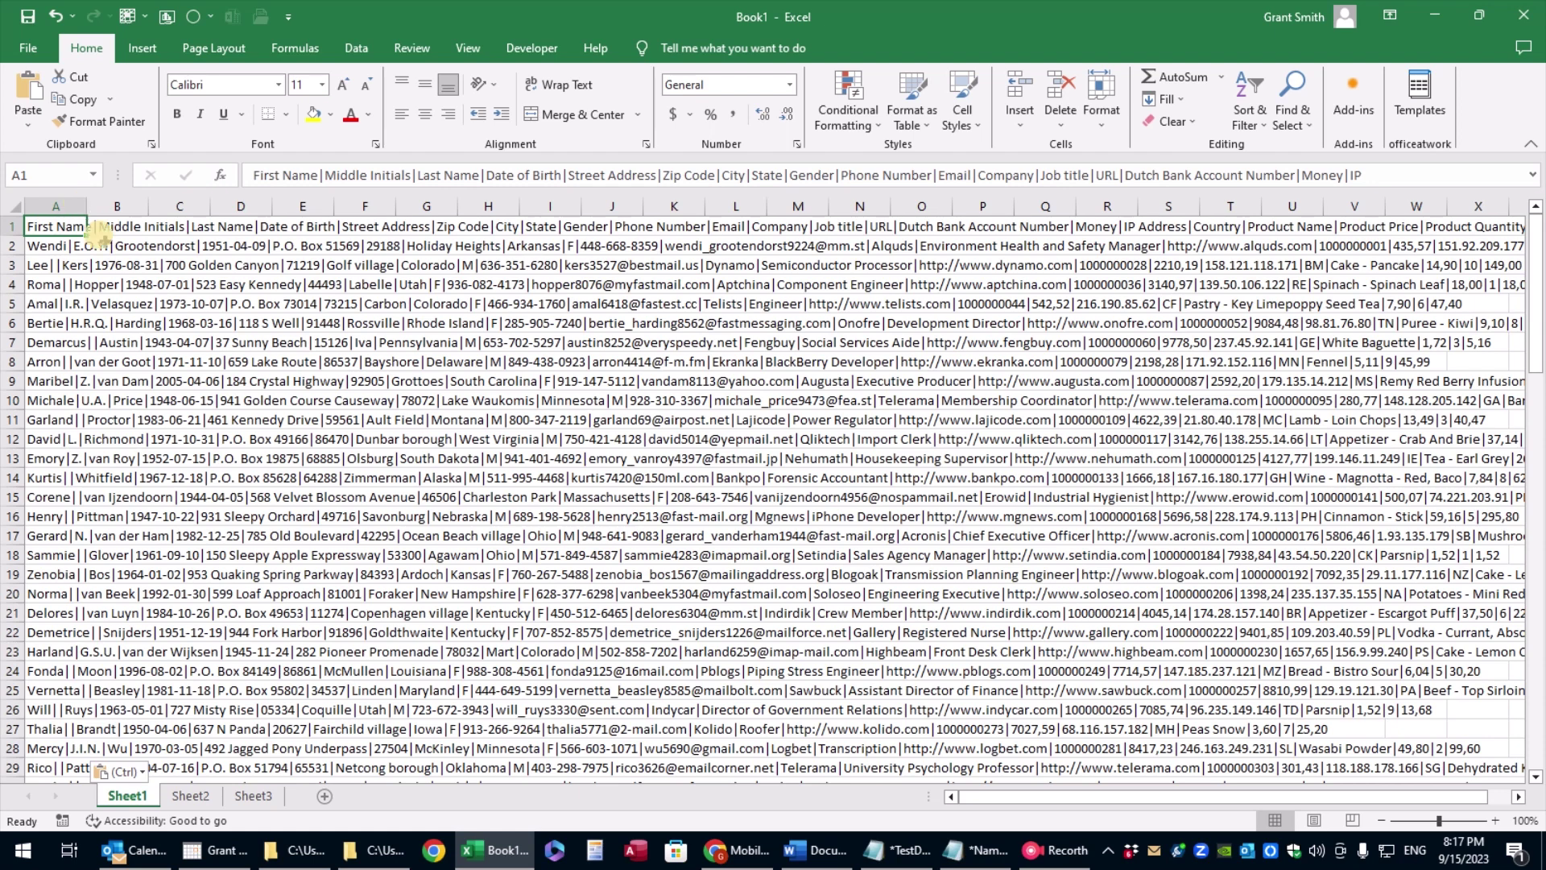
{"action": "key", "text": "alt+h"}
{"action": "key", "text": "o"}
{"action": "key", "text": "i"}
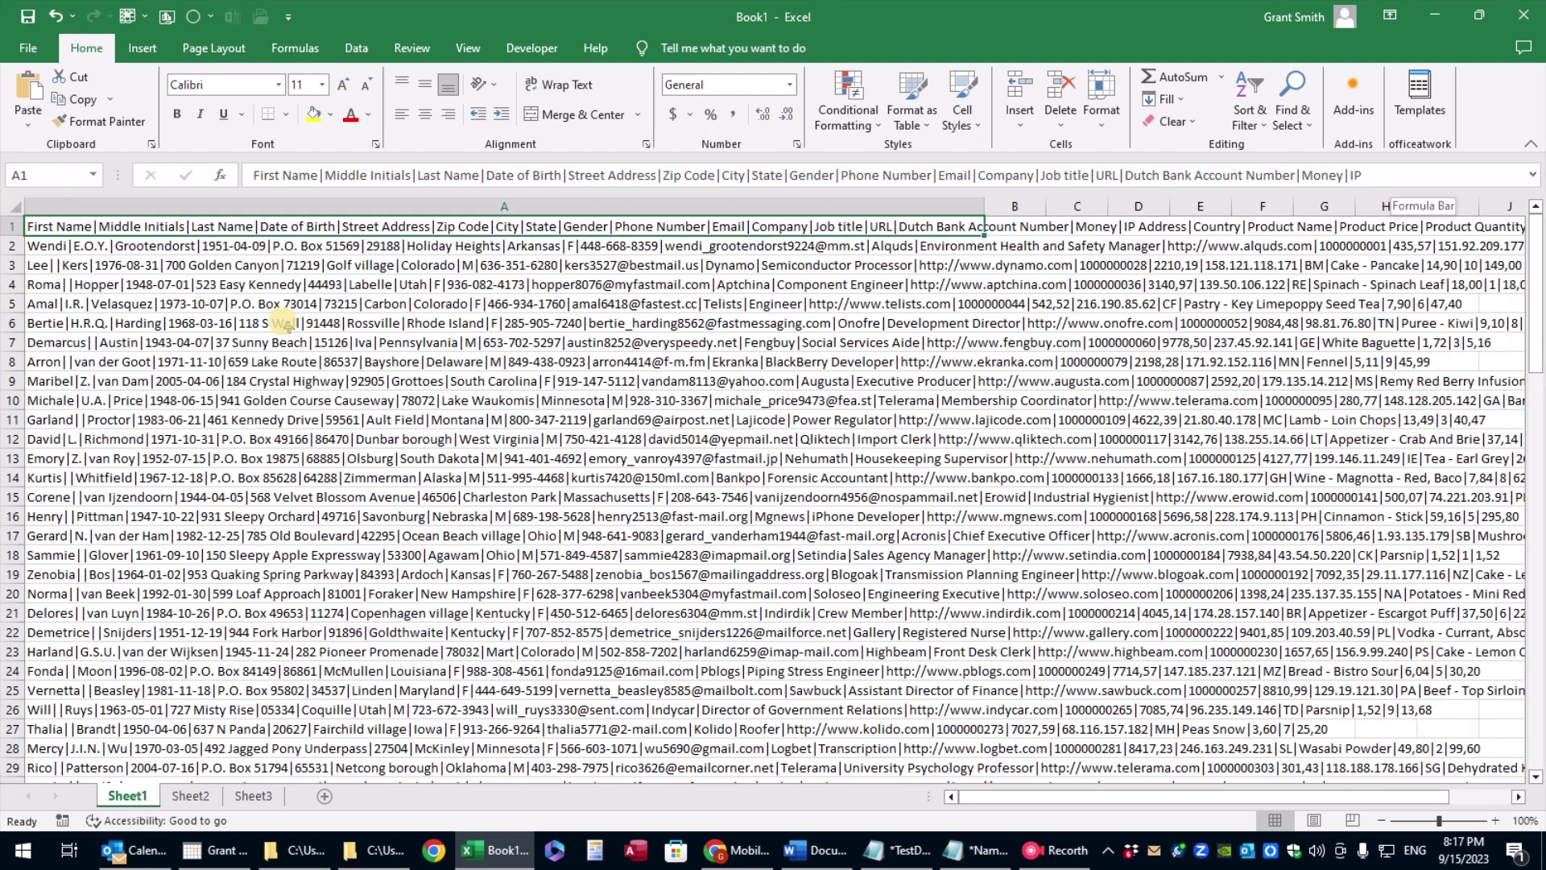
Step: Enlarge the formula bar and examine the full pipe-delimited record in cell A2
{"action": "key", "text": "Down"}
{"action": "left_click_drag", "start_coordinate": [1344, 171], "coordinate": [500, 197]}
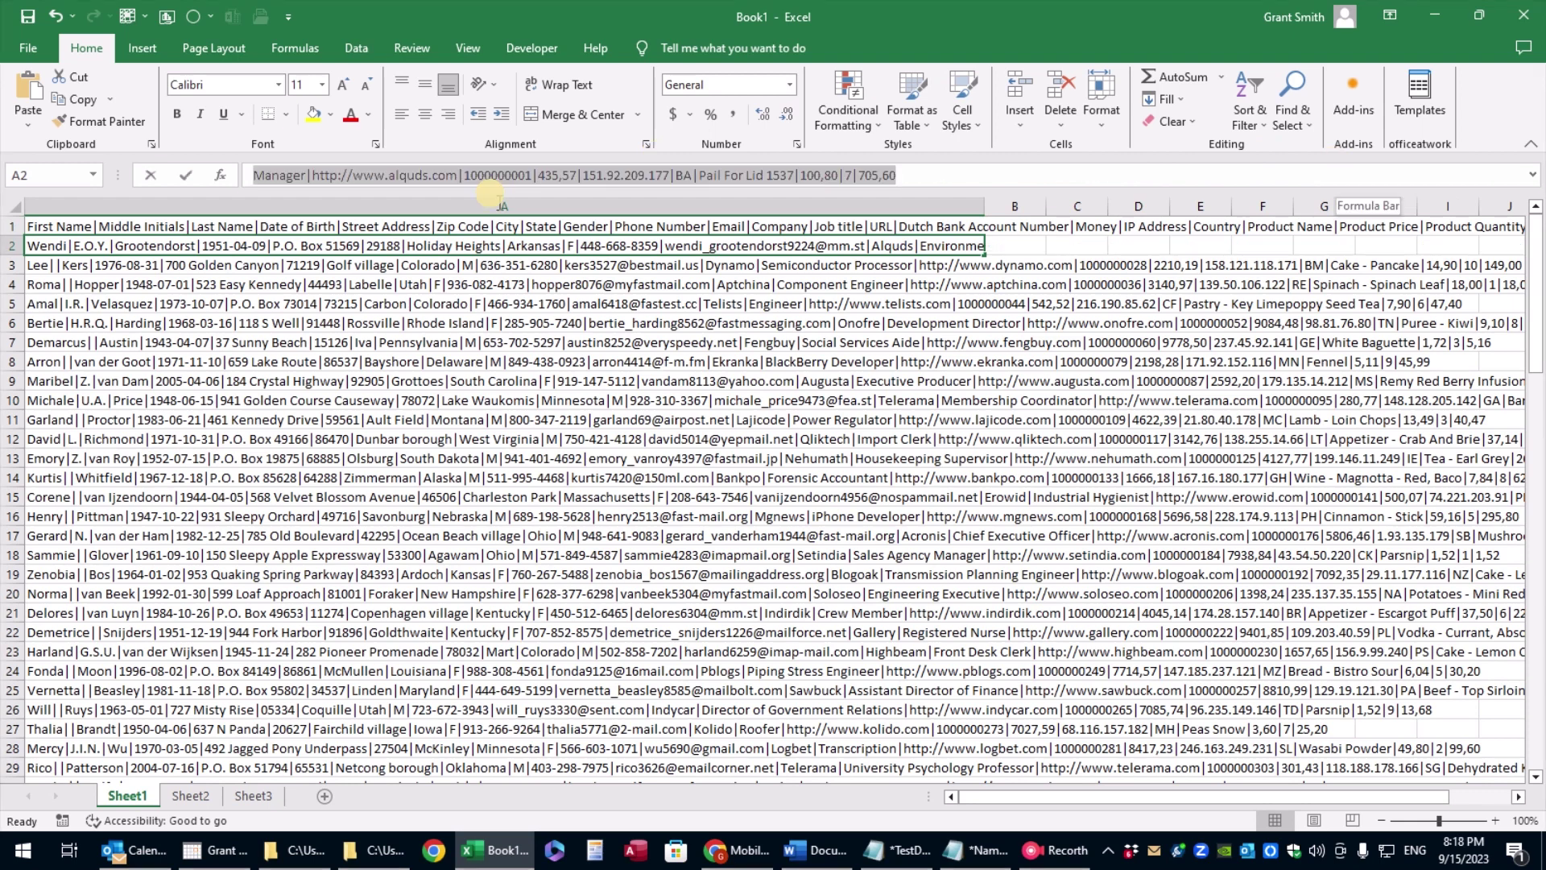
{"action": "double_click", "coordinate": [815, 193]}
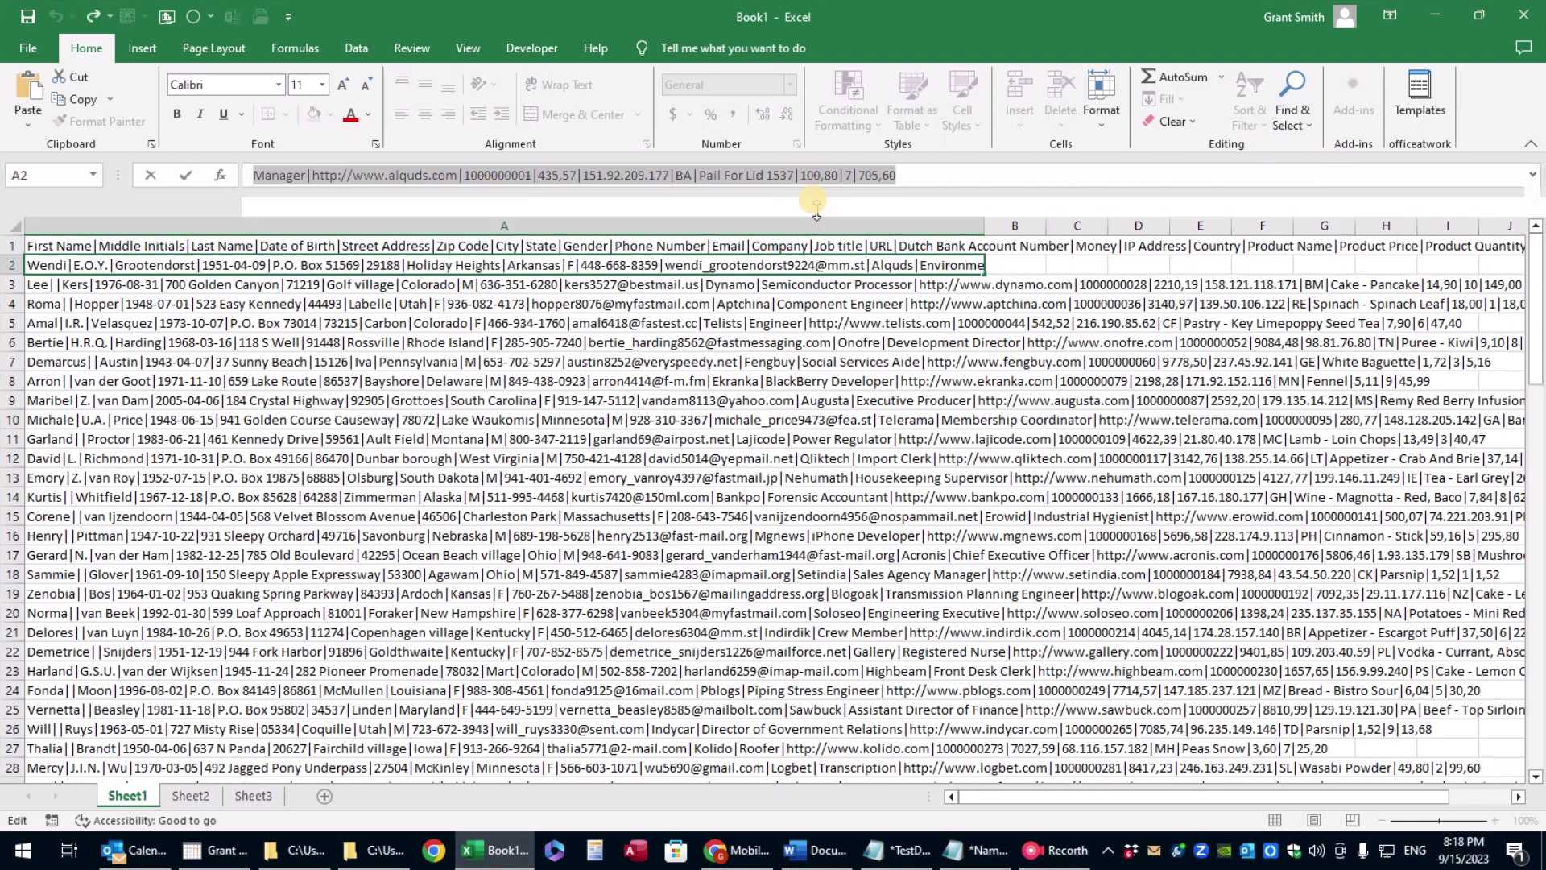
{"action": "key", "text": "ctrl+a"}
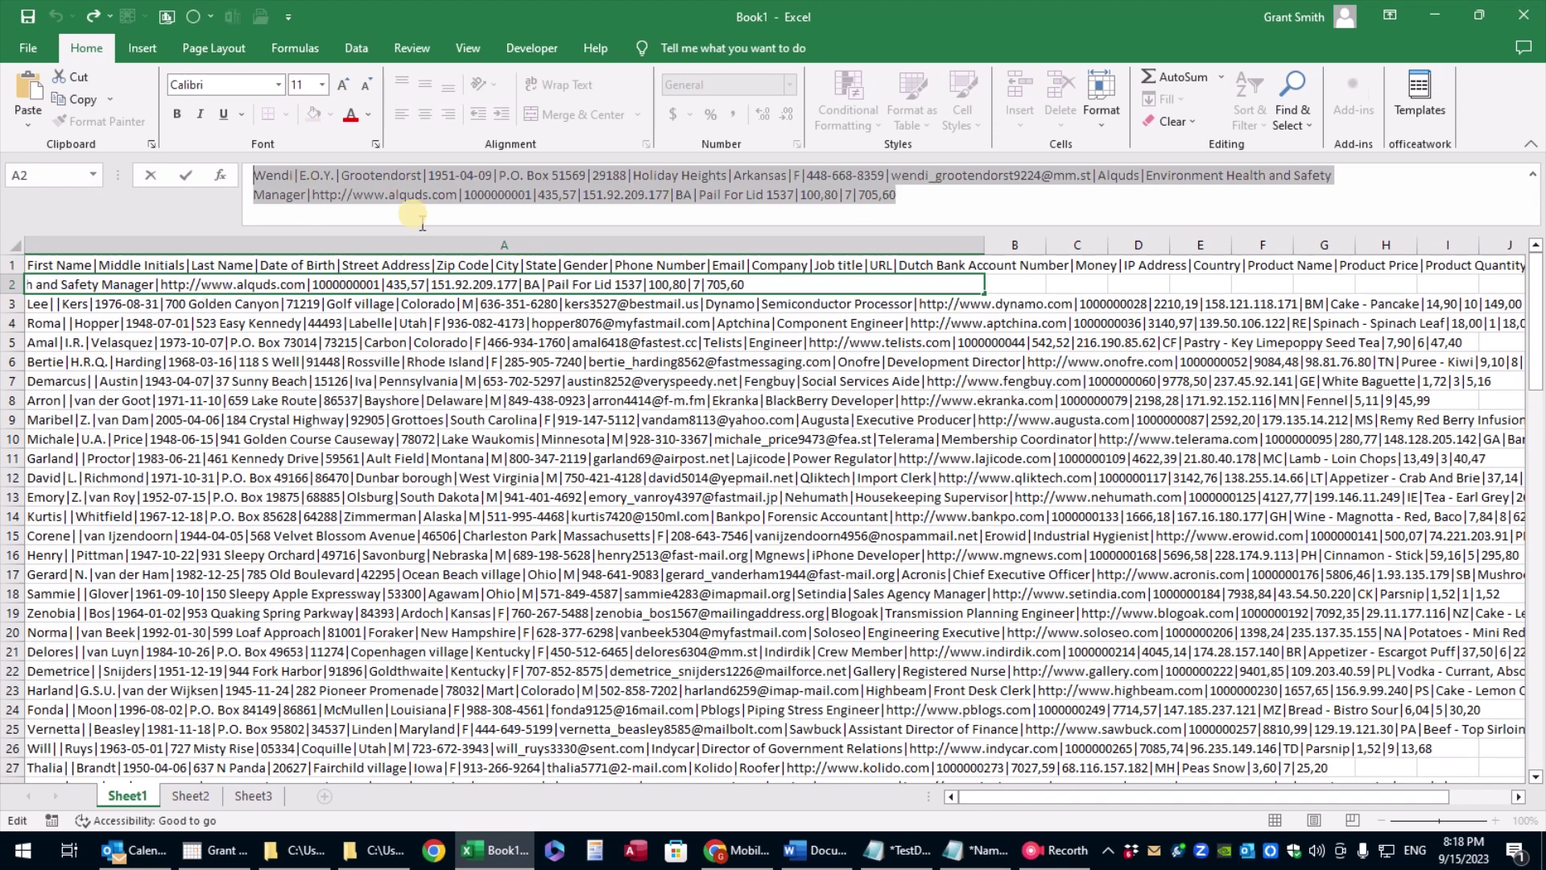
{"action": "left_click", "coordinate": [505, 282]}
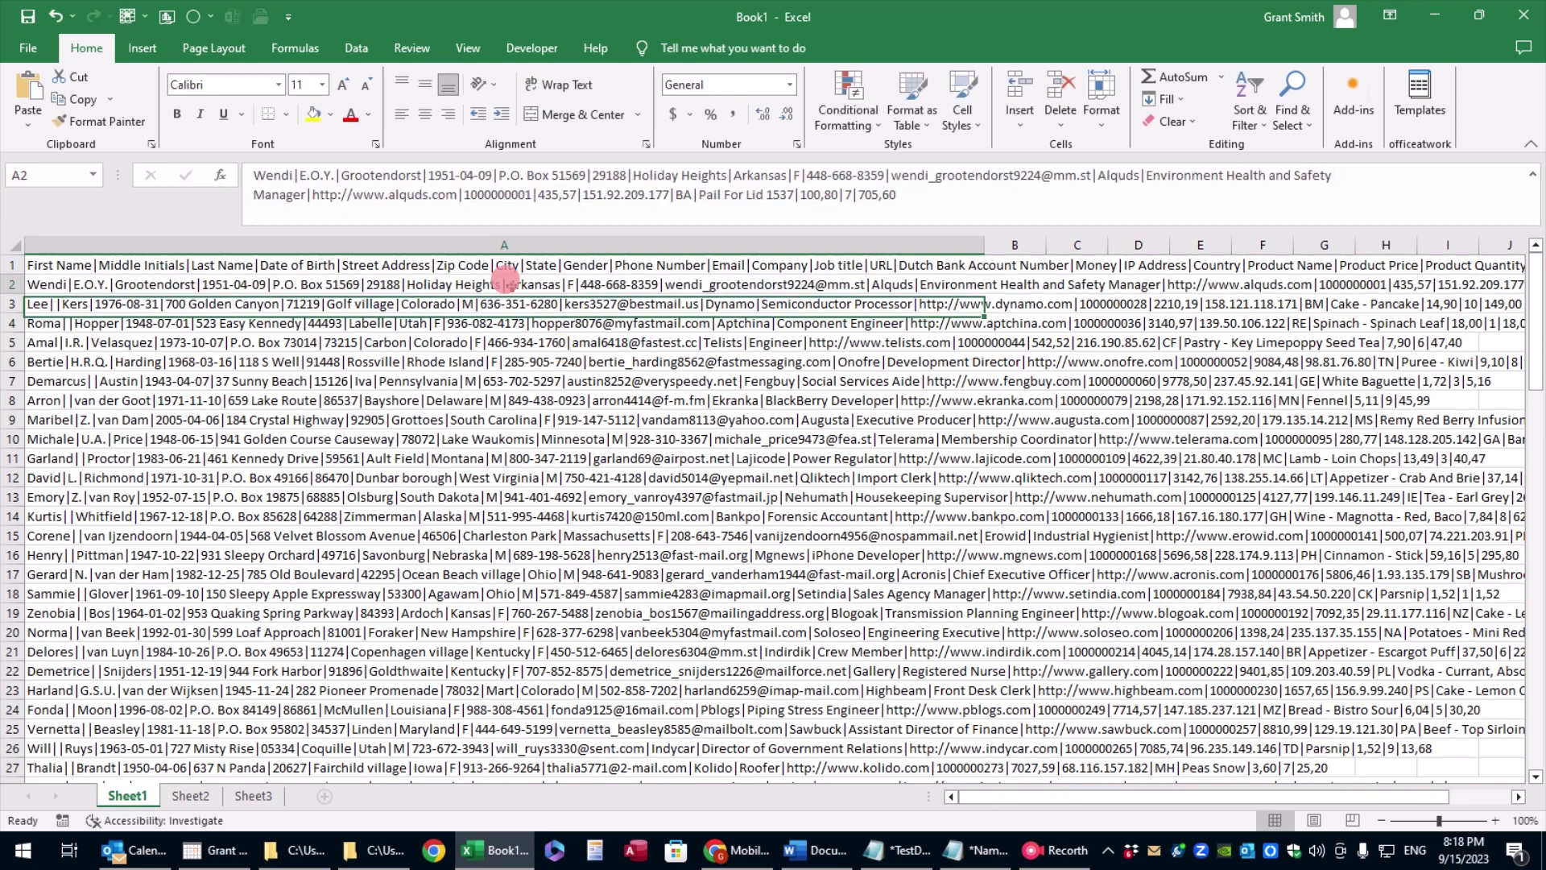
Step: Select column A and narrow it to about half its width
{"action": "left_click", "coordinate": [253, 245]}
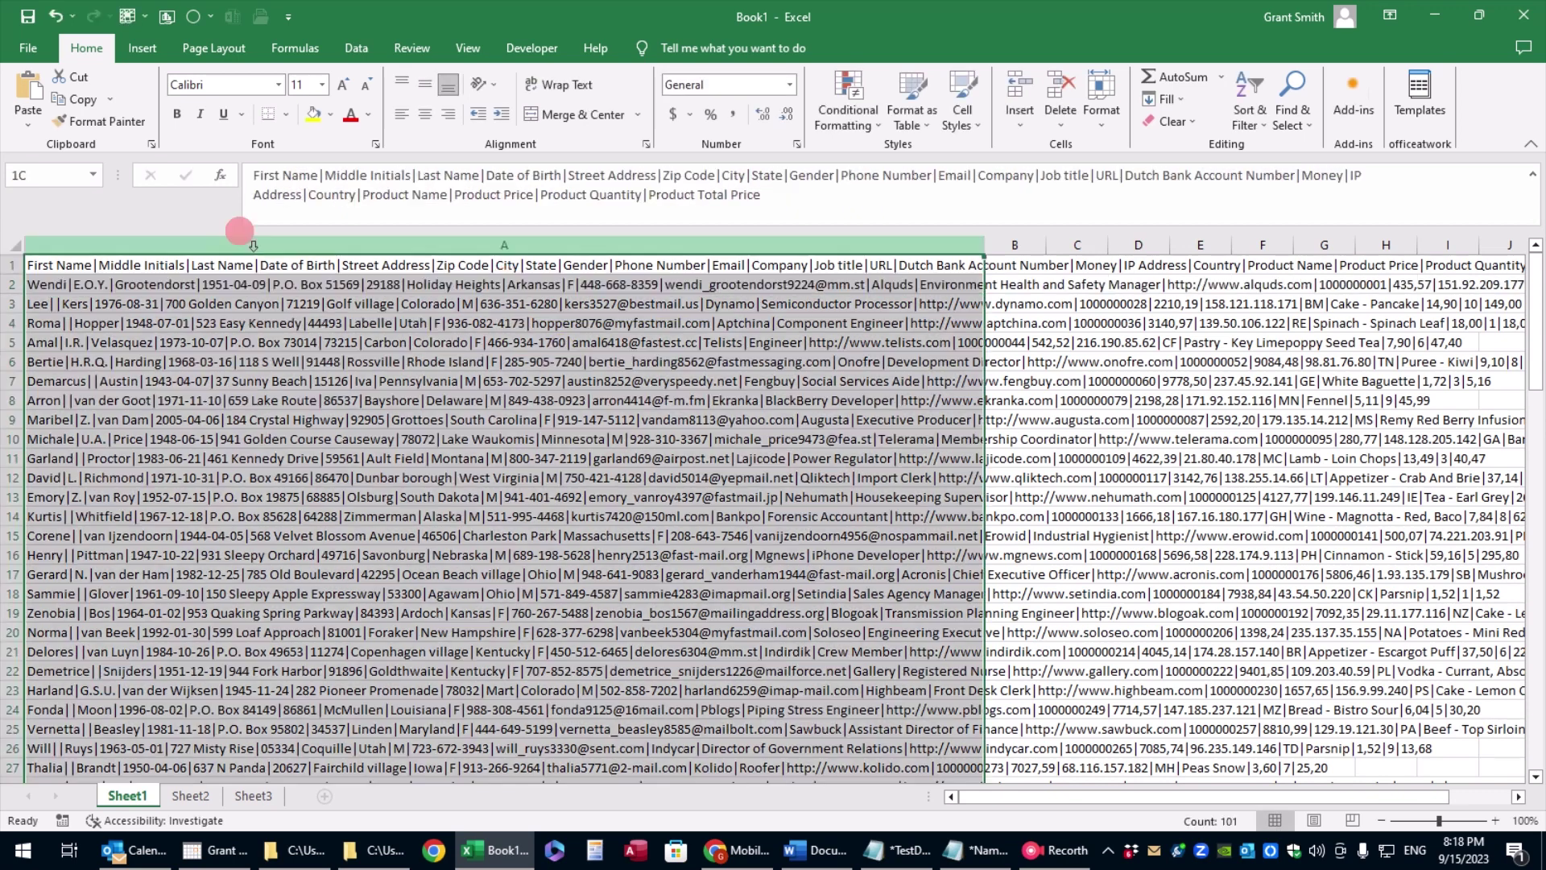
{"action": "left_click_drag", "start_coordinate": [982, 245], "coordinate": [505, 290]}
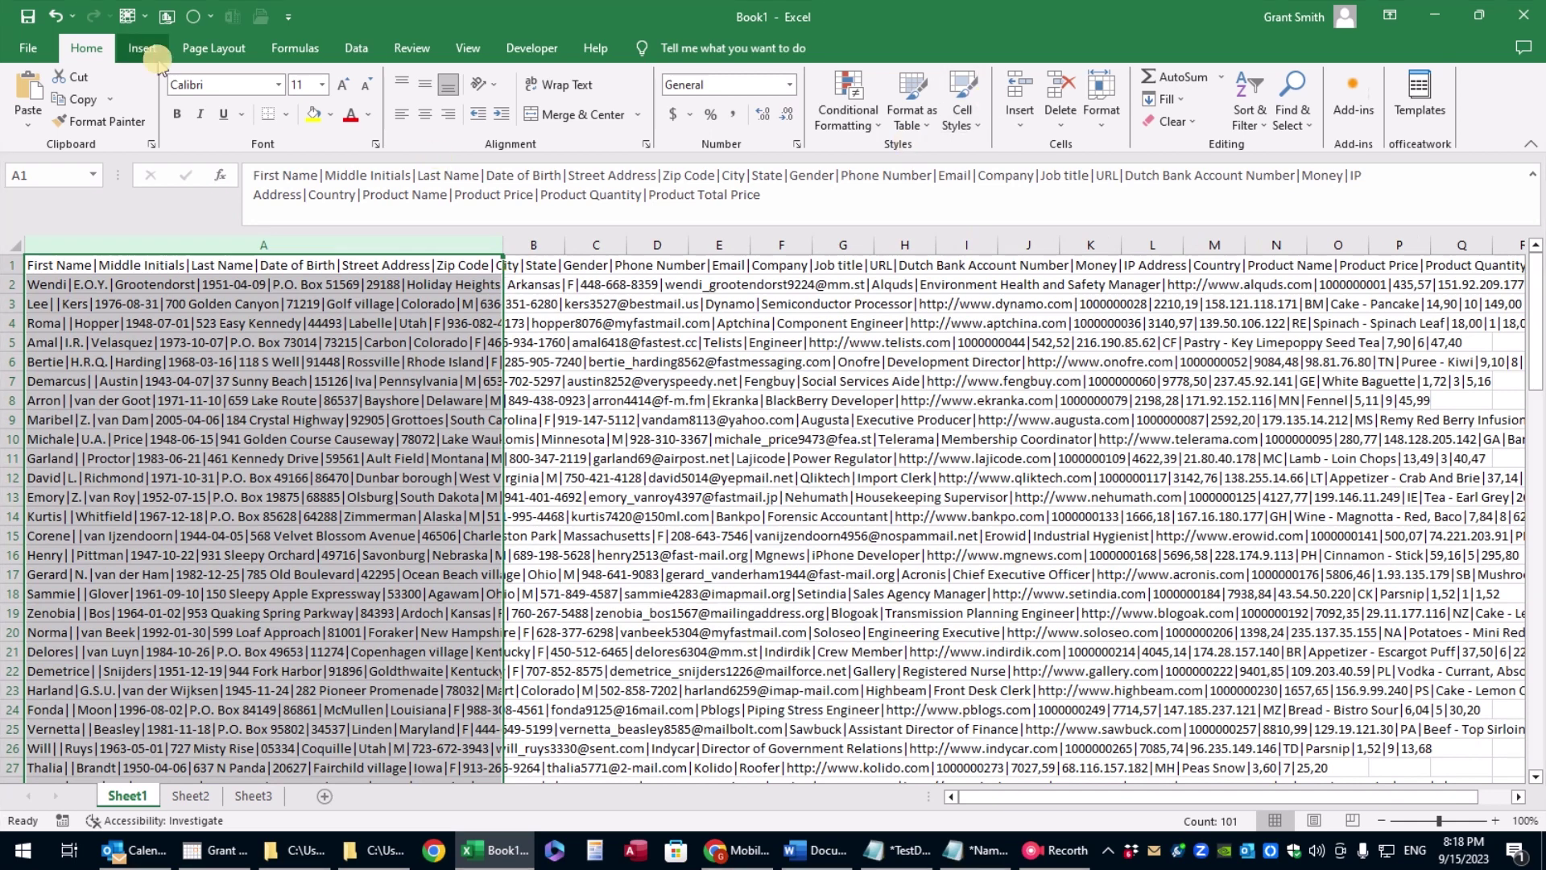
Step: Start Text to Columns on column A as delimited data, with Tab turned off and | set as the Other delimiter
{"action": "left_click", "coordinate": [357, 48]}
{"action": "left_click", "coordinate": [812, 90]}
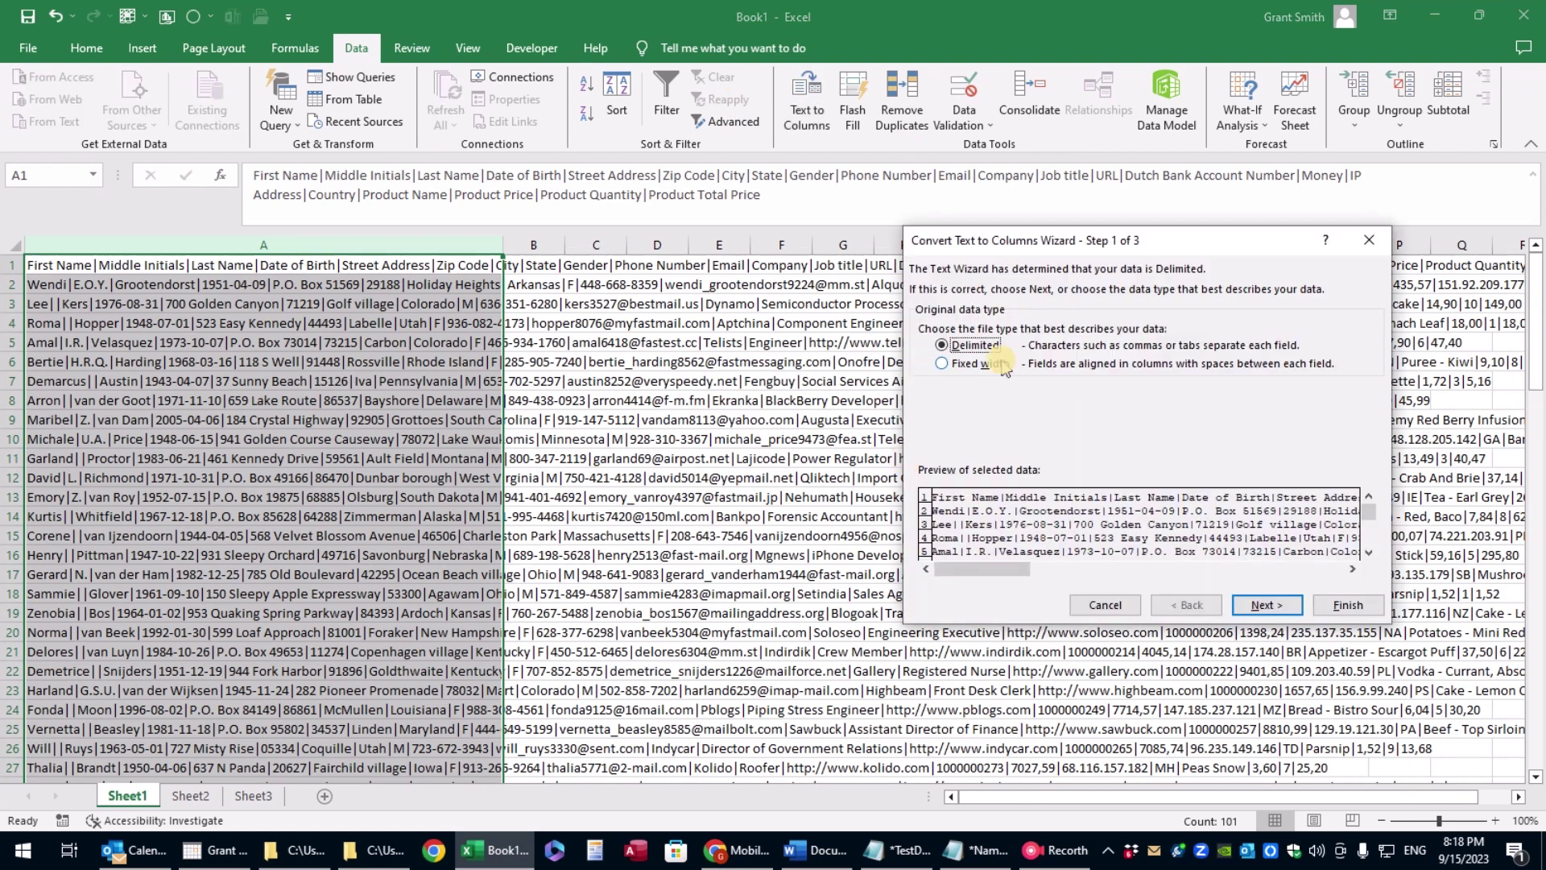
{"action": "left_click", "coordinate": [1264, 606]}
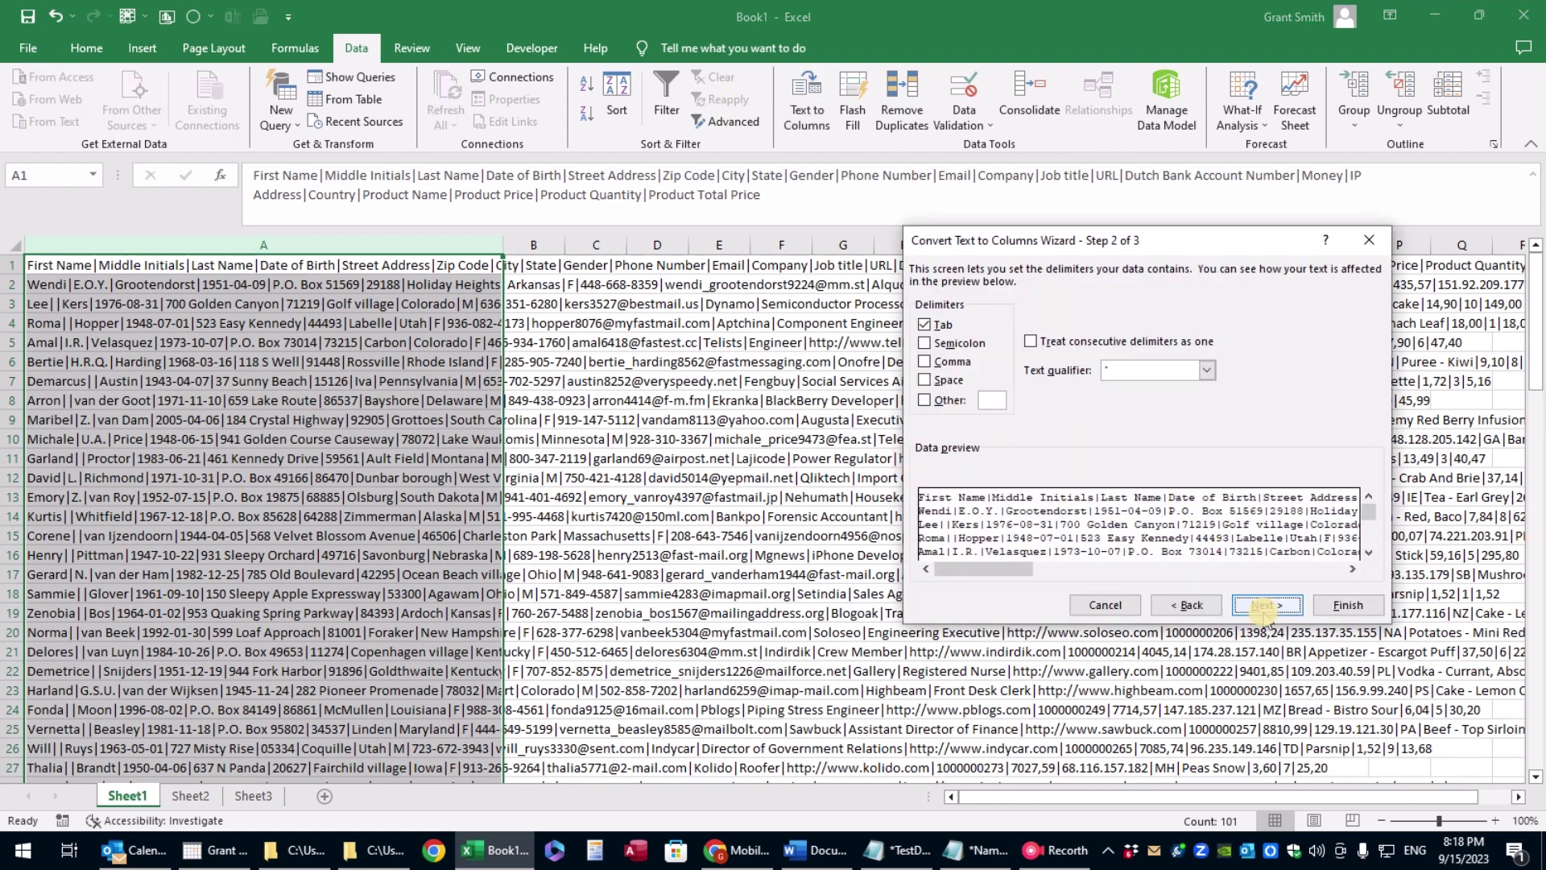
{"action": "key", "text": "alt+o"}
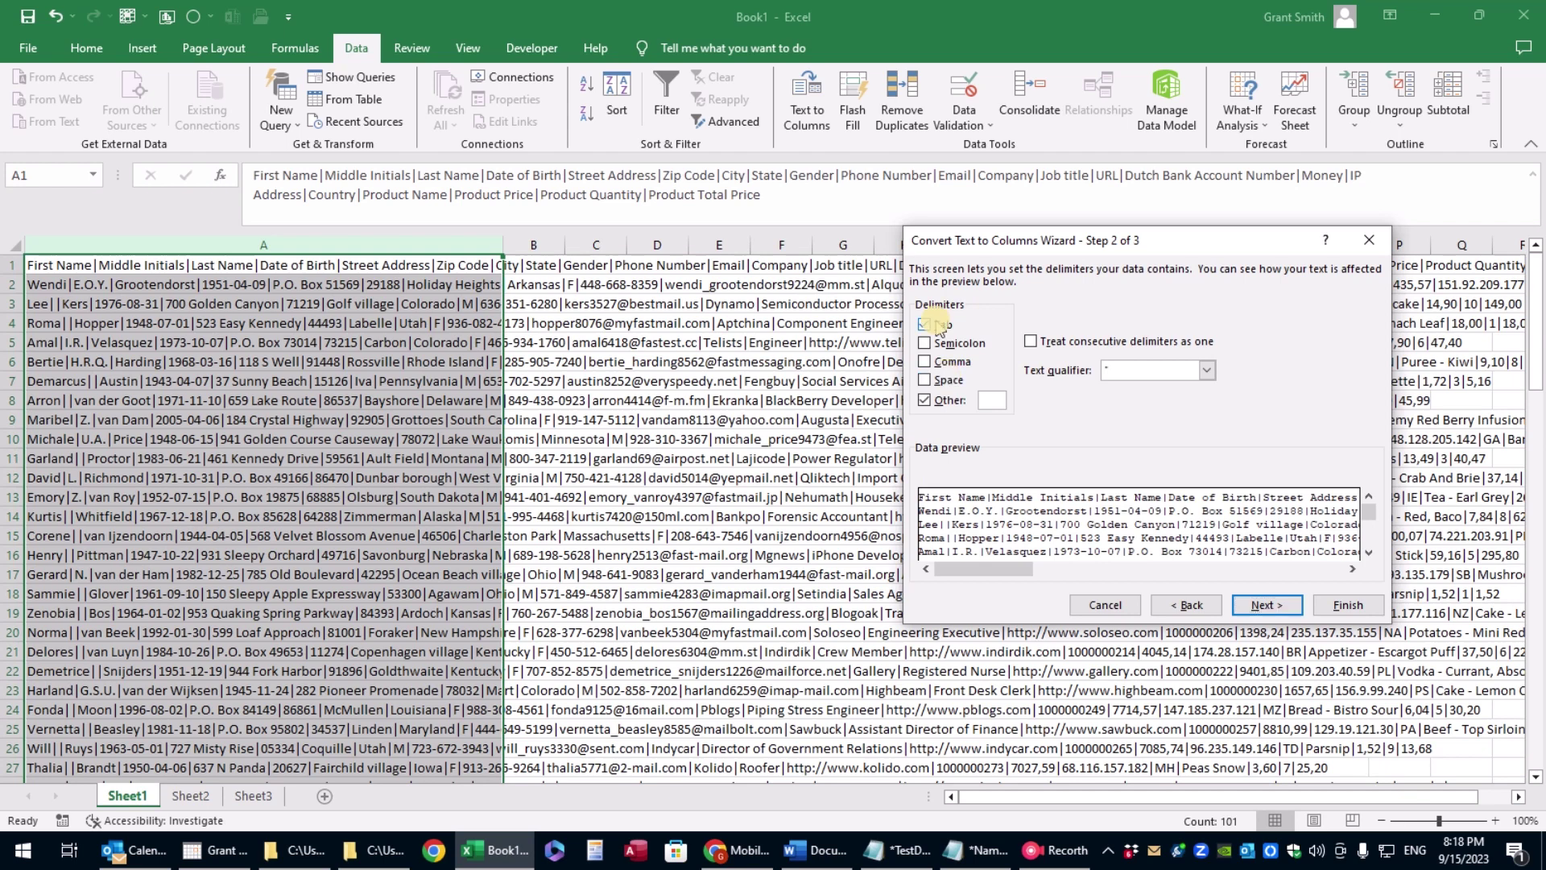
{"action": "left_click", "coordinate": [943, 400]}
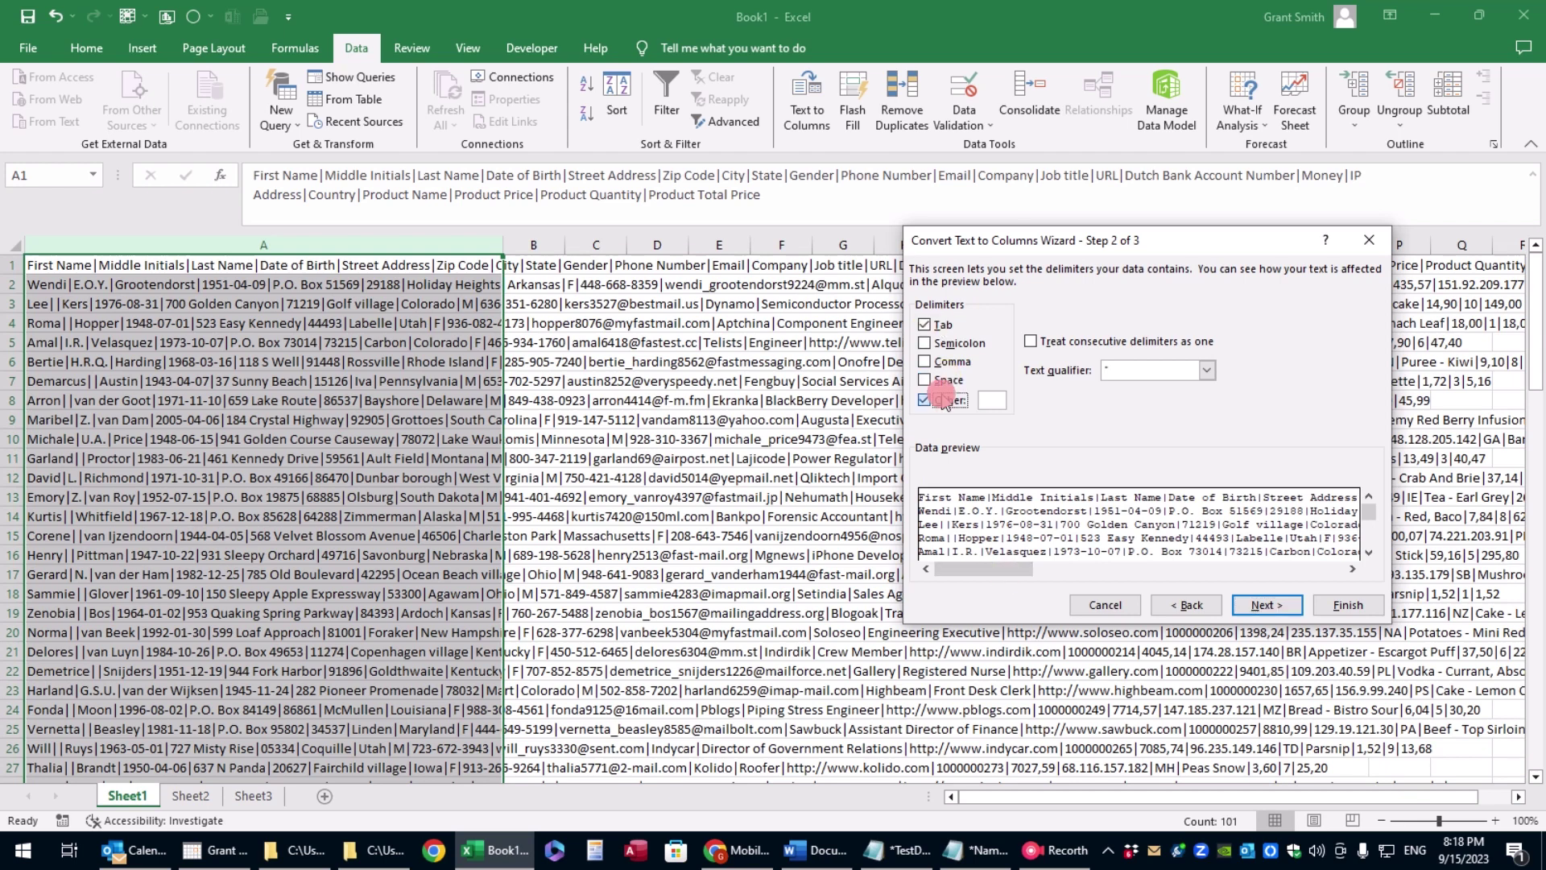
{"action": "mouse_move", "coordinate": [998, 569]}
{"action": "left_mouse_down"}
{"action": "mouse_move", "coordinate": [1286, 570]}
{"action": "mouse_move", "coordinate": [1144, 584]}
{"action": "mouse_move", "coordinate": [1008, 572]}
{"action": "left_mouse_up"}
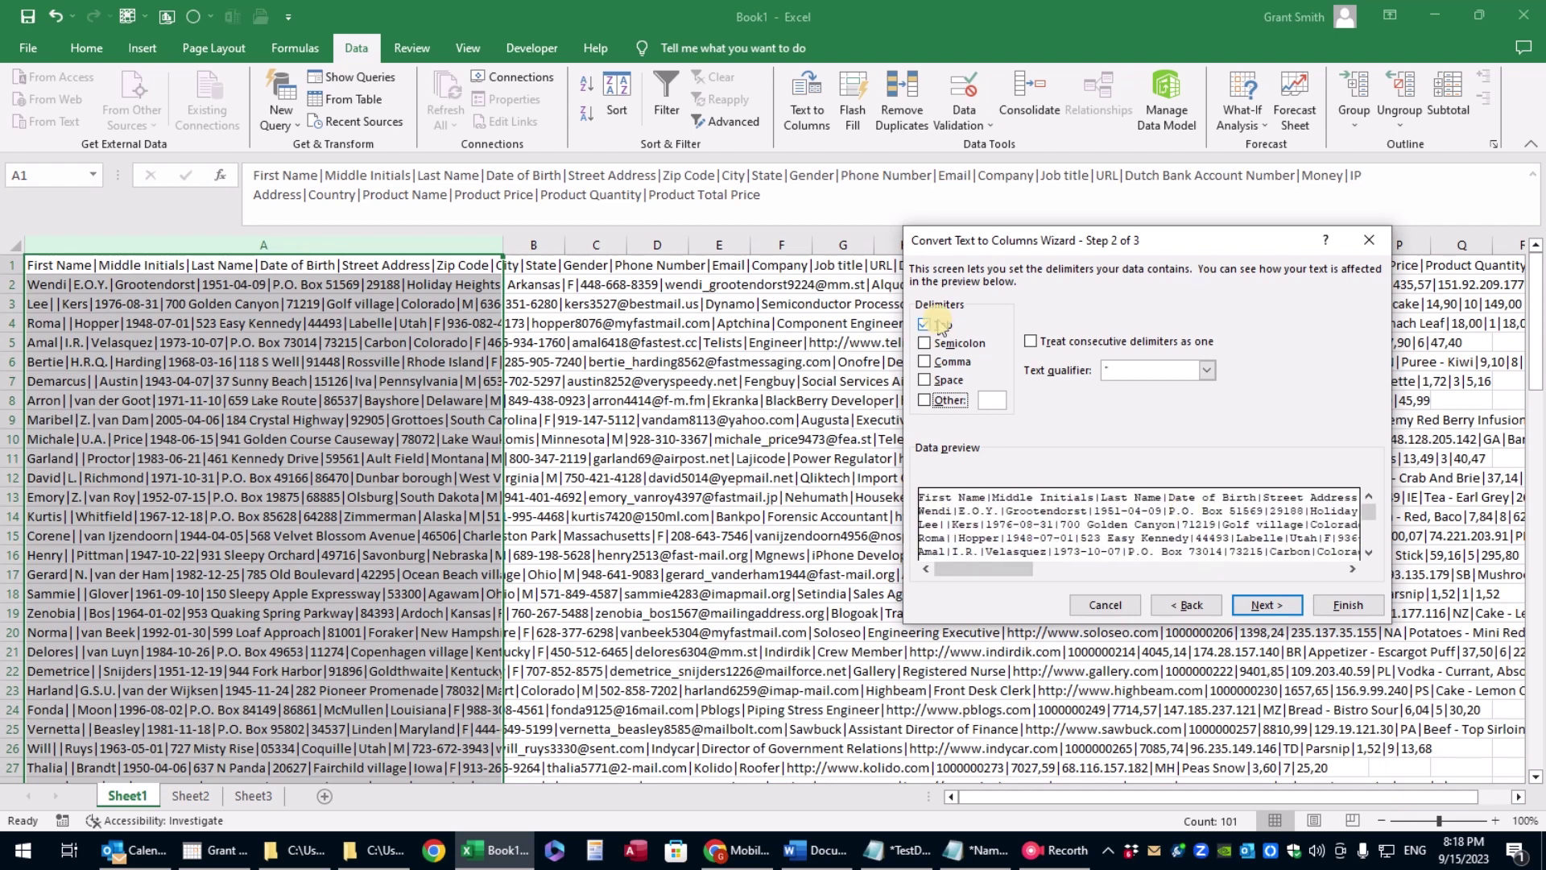
{"action": "left_click", "coordinate": [936, 323]}
{"action": "left_click", "coordinate": [934, 401]}
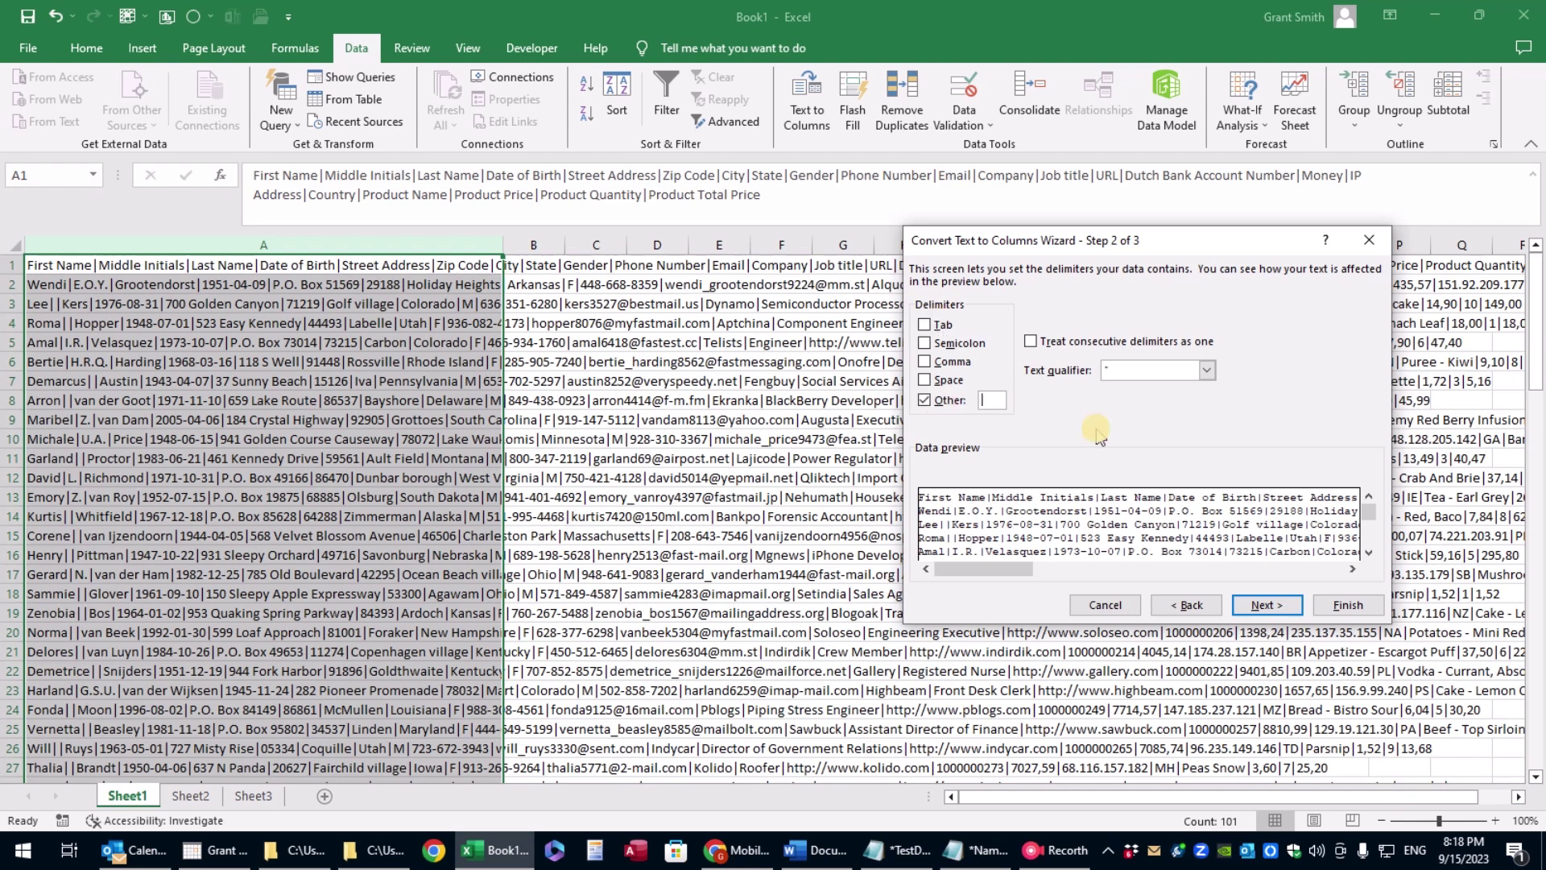
{"action": "type", "text": "|"}
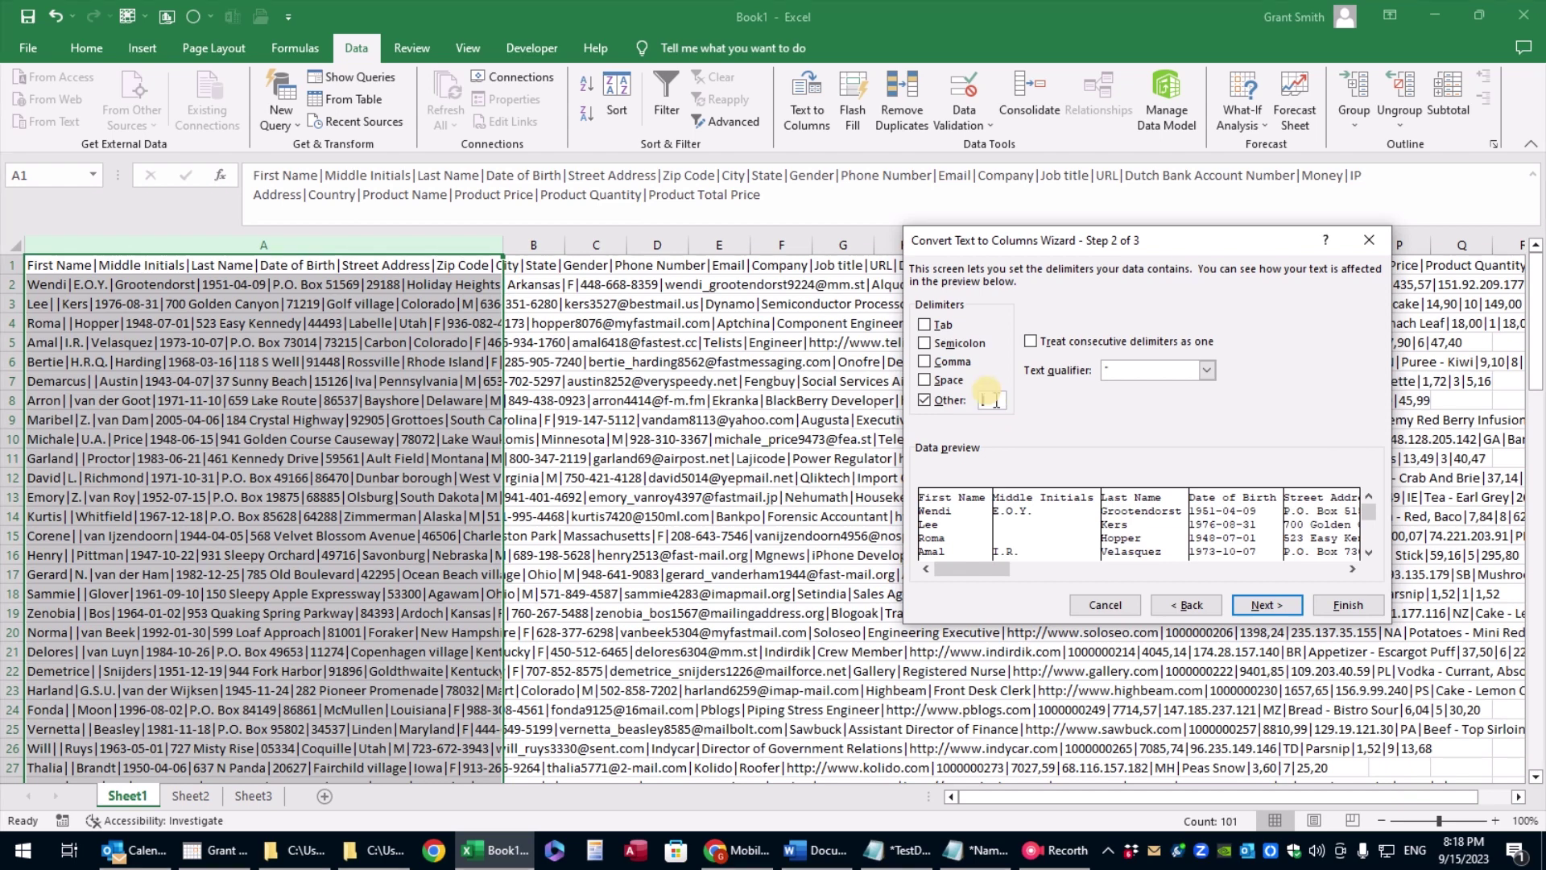
Step: Complete the column split with the default column formats, and undo it
{"action": "left_click", "coordinate": [1286, 612]}
{"action": "left_click", "coordinate": [1344, 606]}
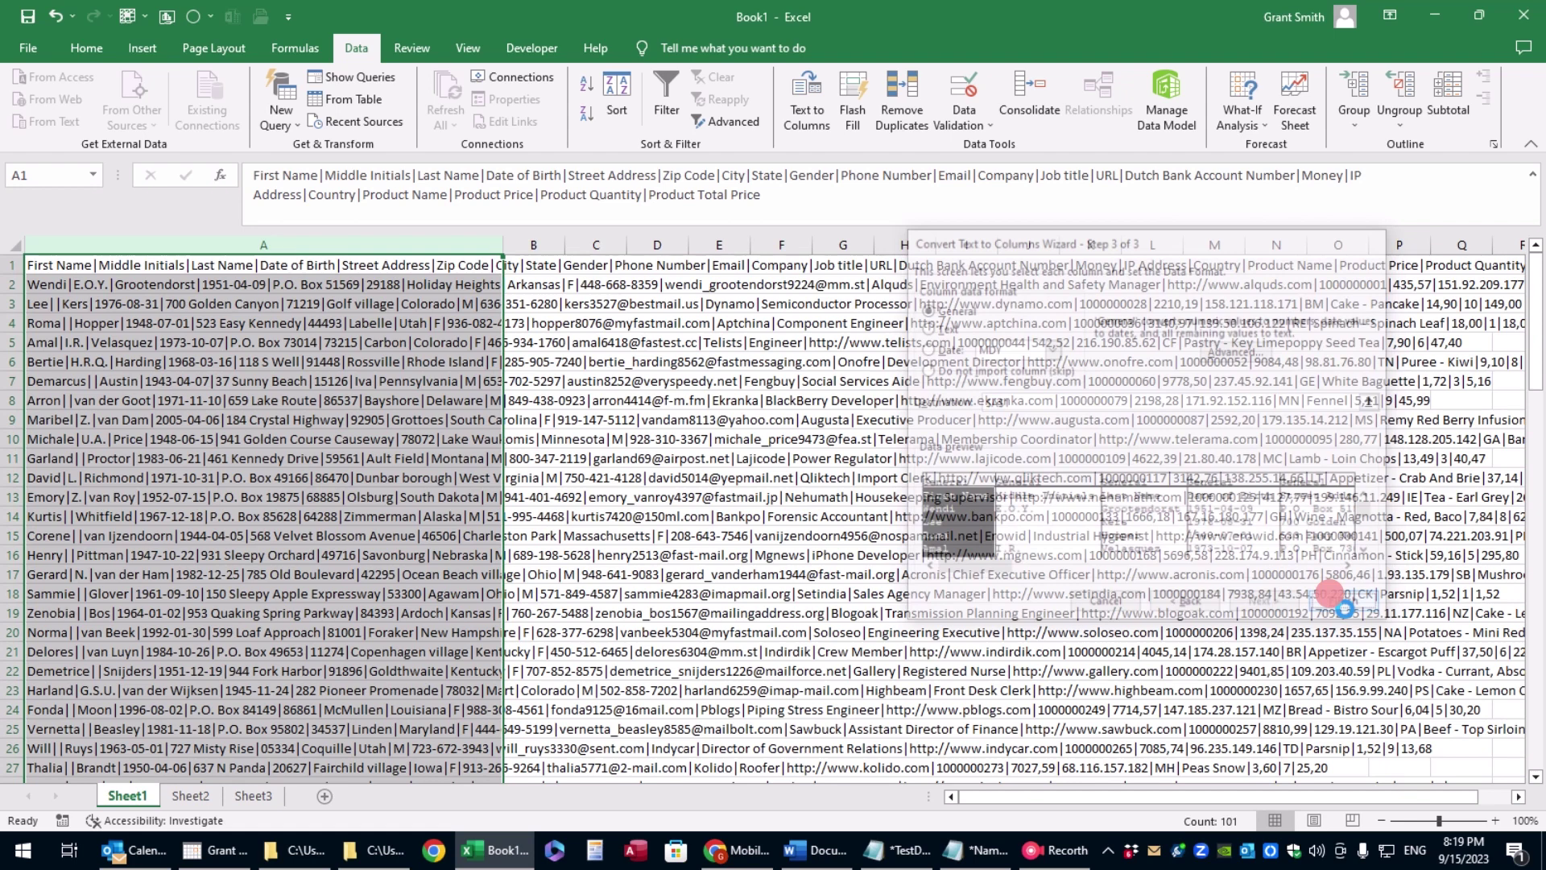
{"action": "key", "text": "ctrl+z"}
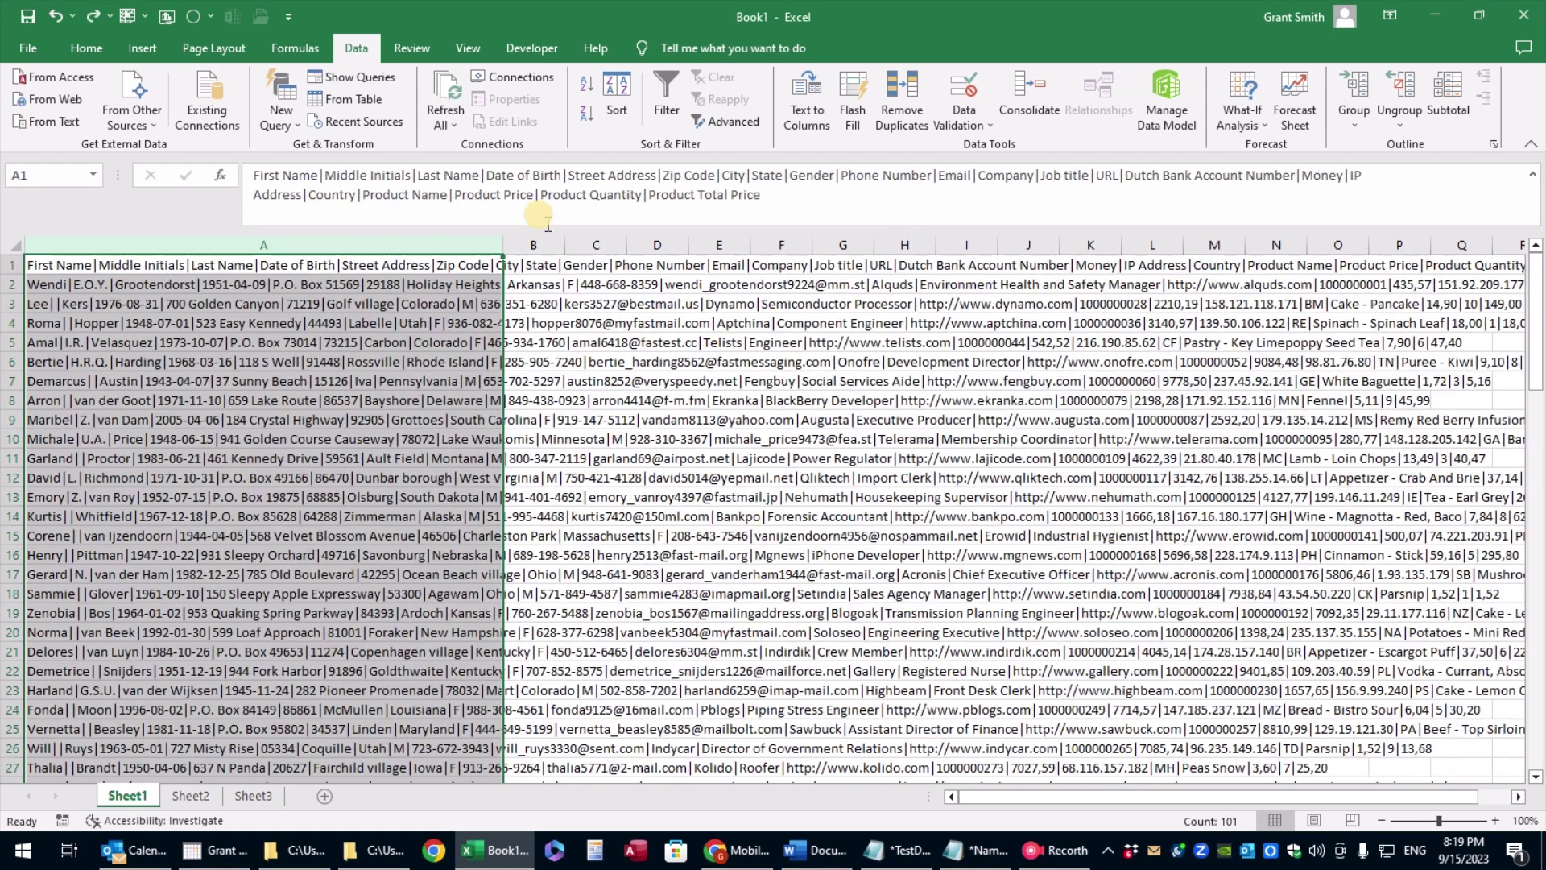
{"action": "left_click", "coordinate": [893, 95]}
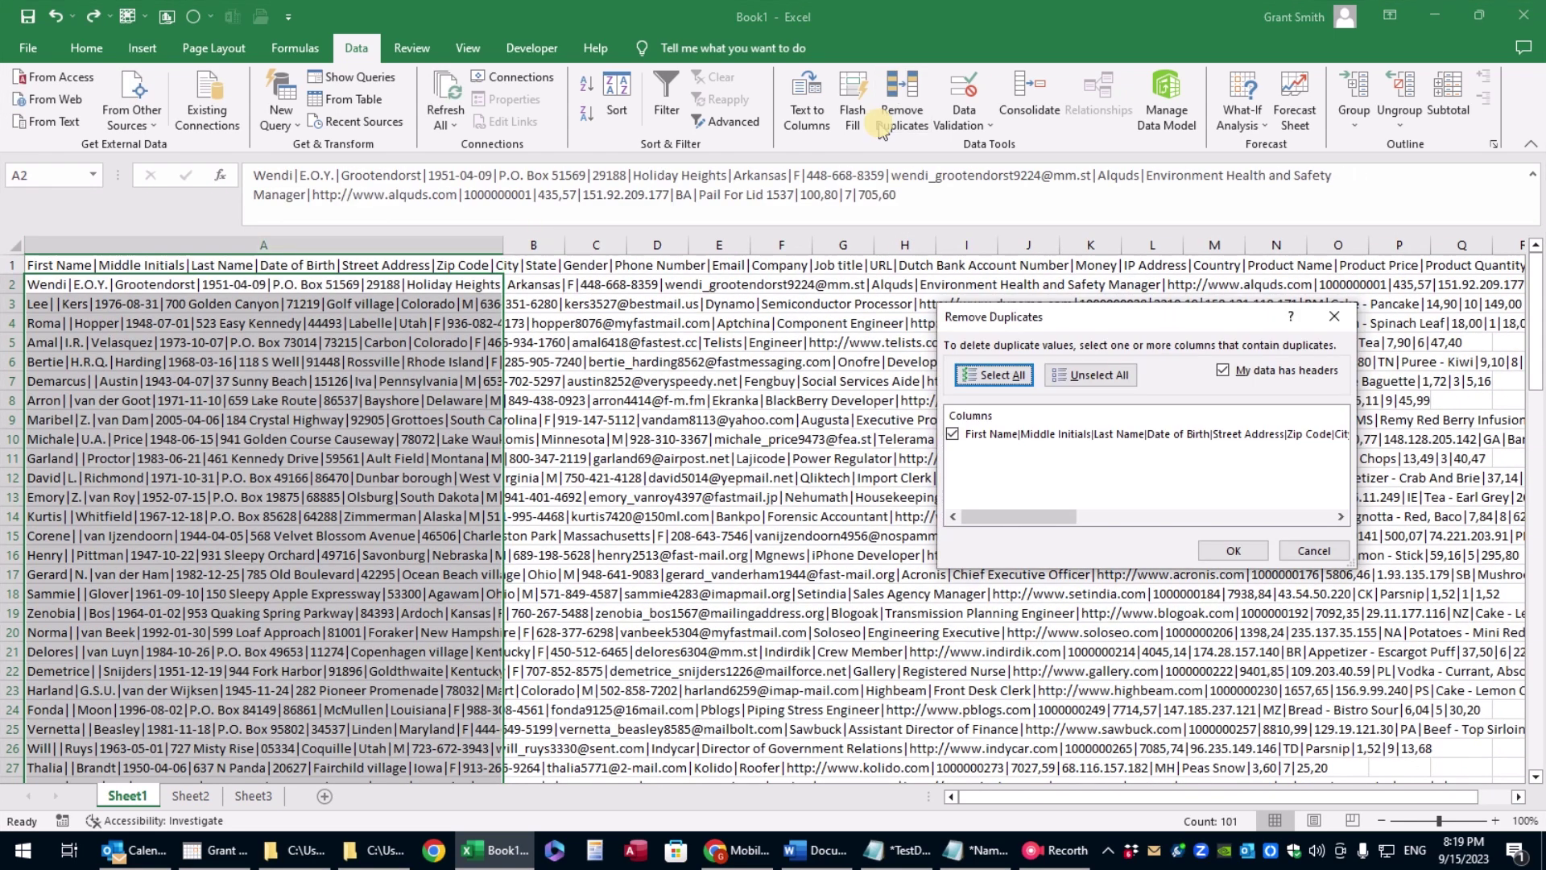
{"action": "key", "text": "Escape"}
Step: Split column A at the | delimiter with Text to Columns, leaving the Date of Birth column in General format and the destination at $A$1
{"action": "left_click", "coordinate": [806, 113]}
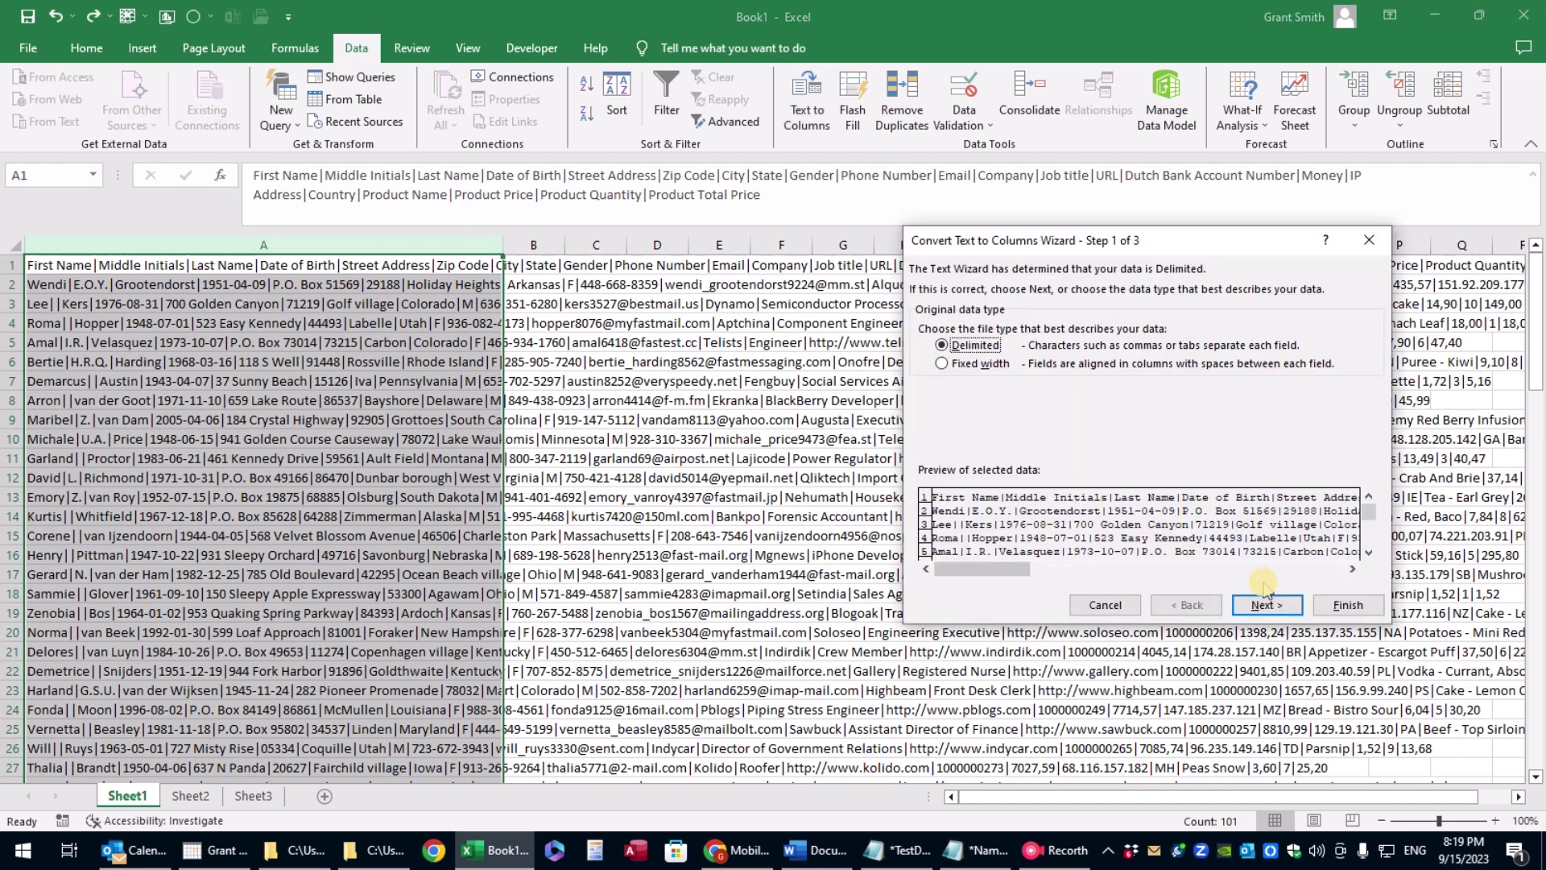
{"action": "left_click", "coordinate": [1264, 596]}
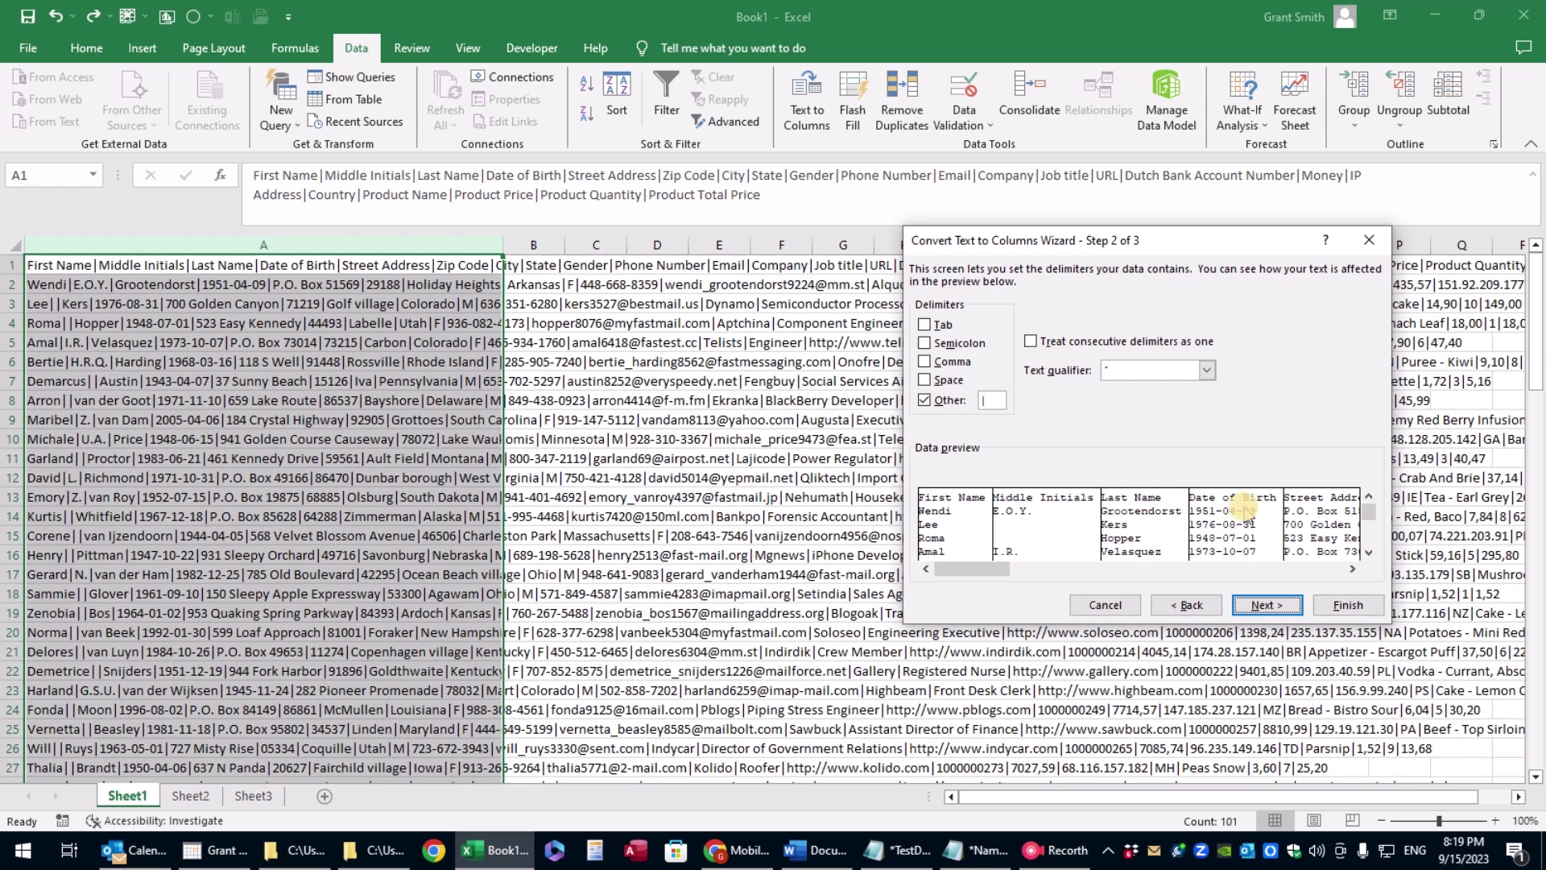
{"action": "left_click", "coordinate": [1262, 605]}
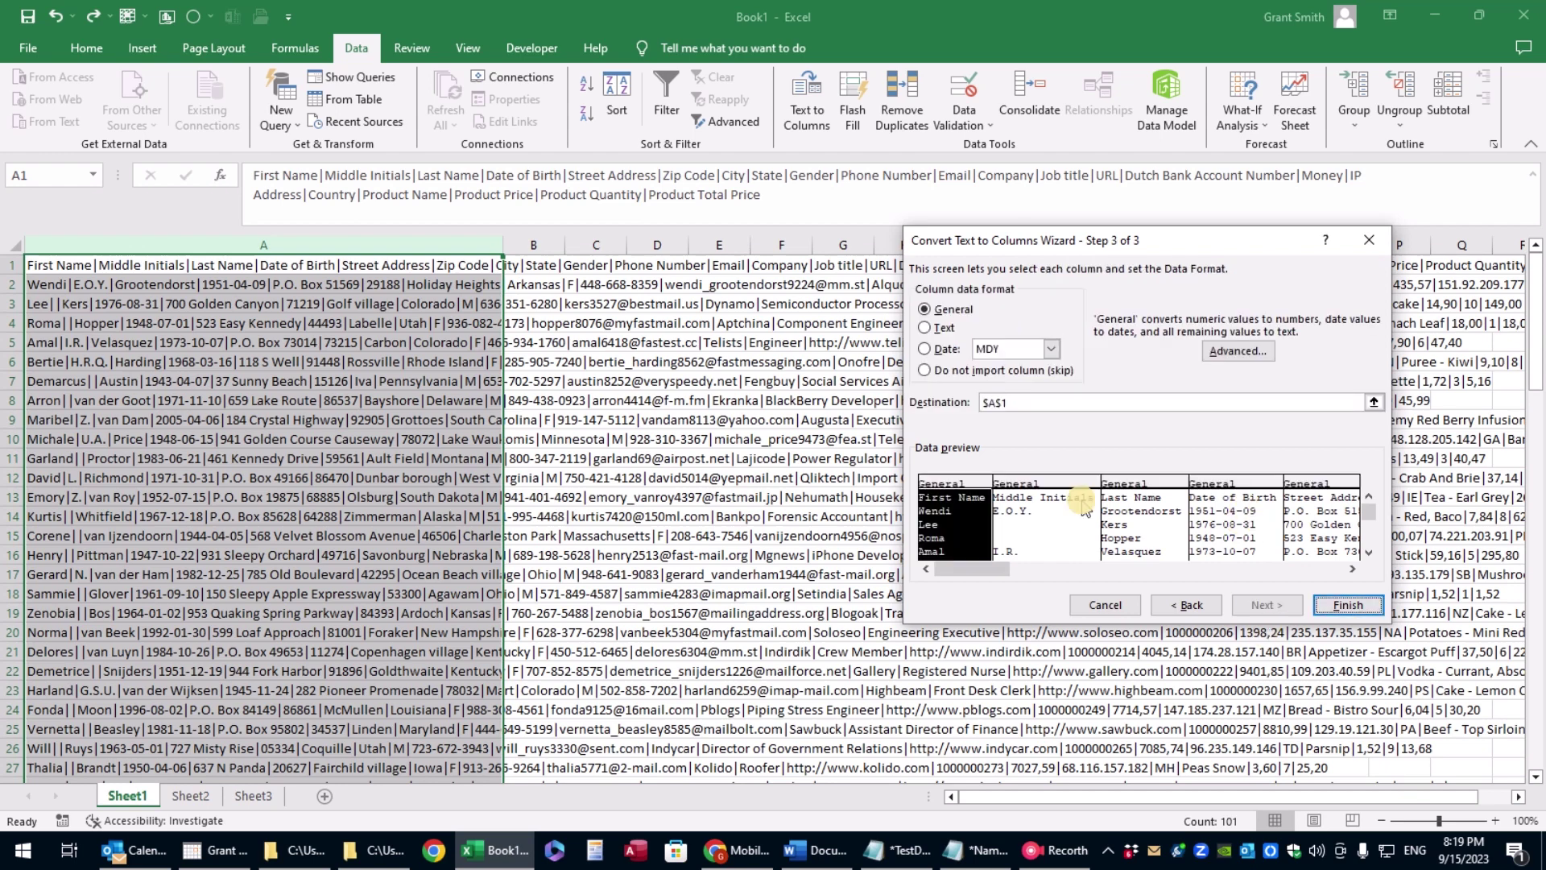
{"action": "left_click", "coordinate": [1243, 481]}
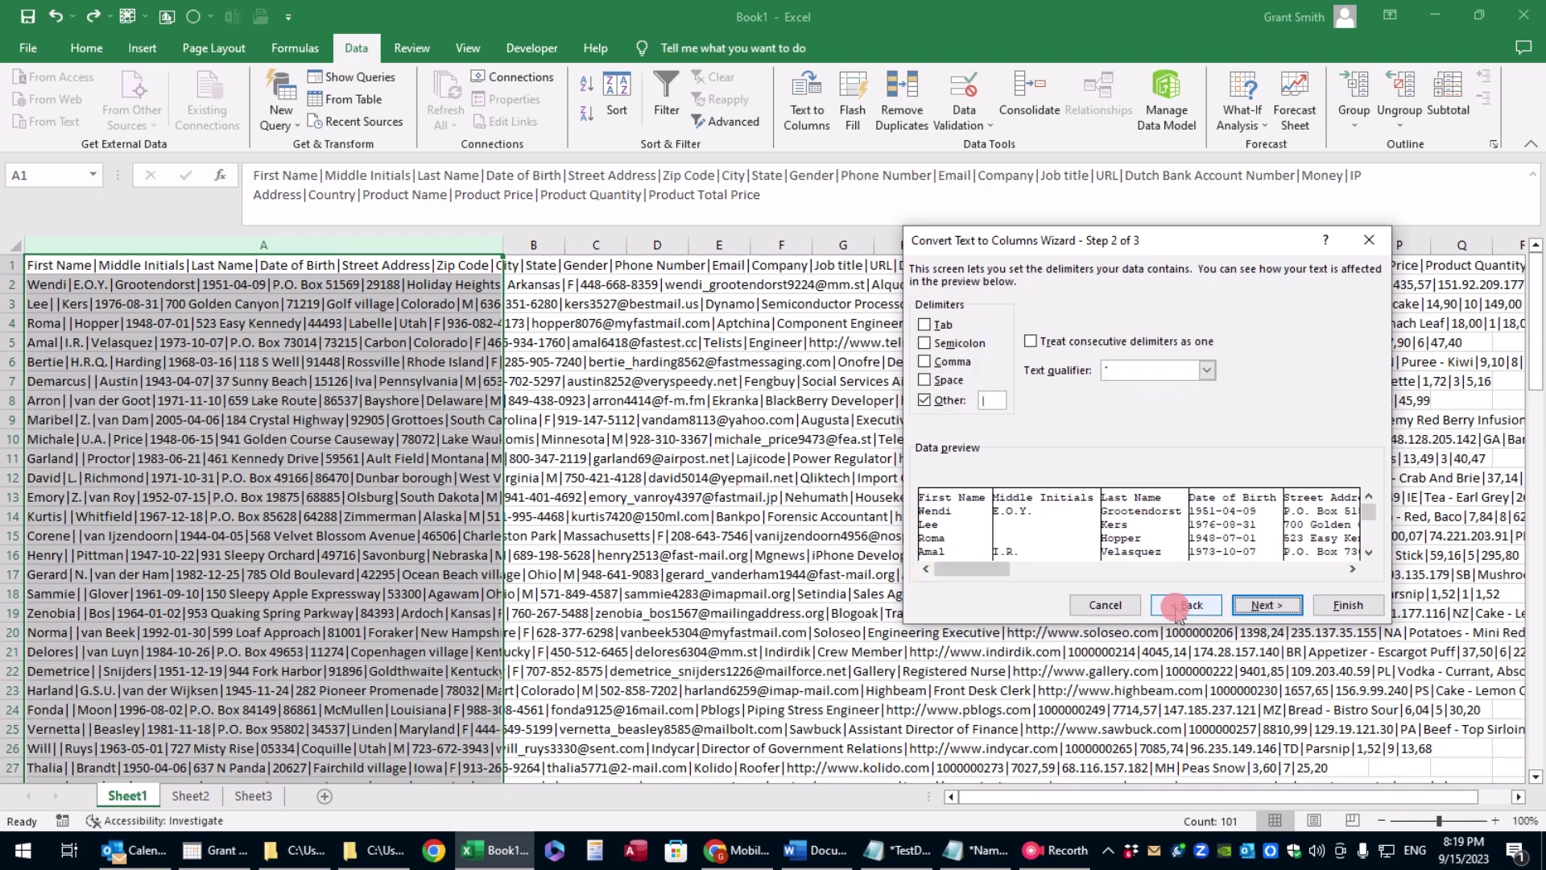
{"action": "left_click", "coordinate": [1249, 551]}
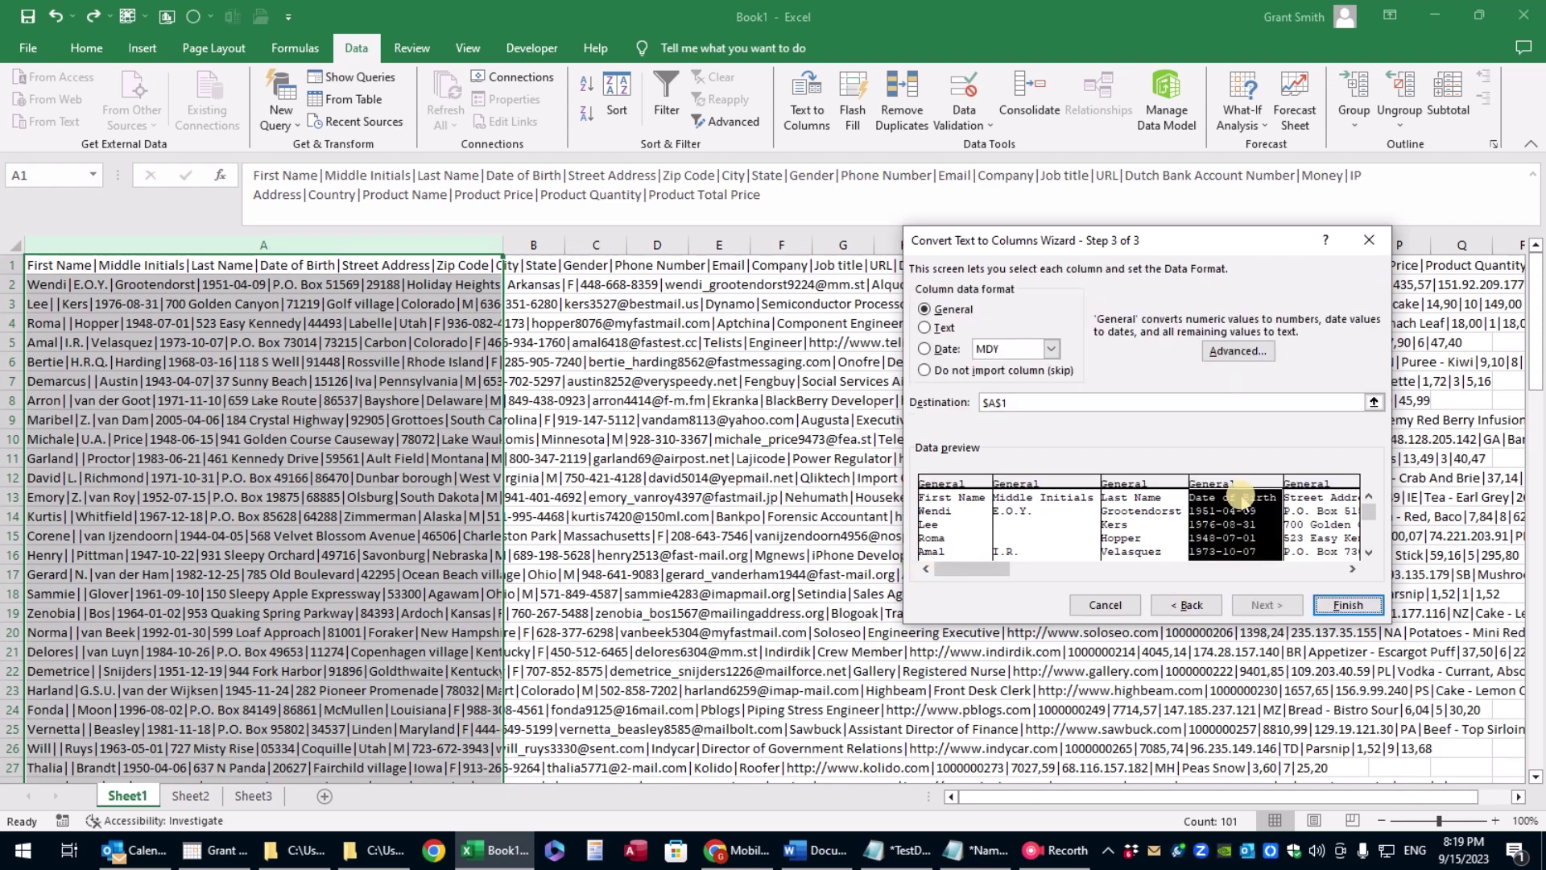
{"action": "left_click", "coordinate": [934, 352]}
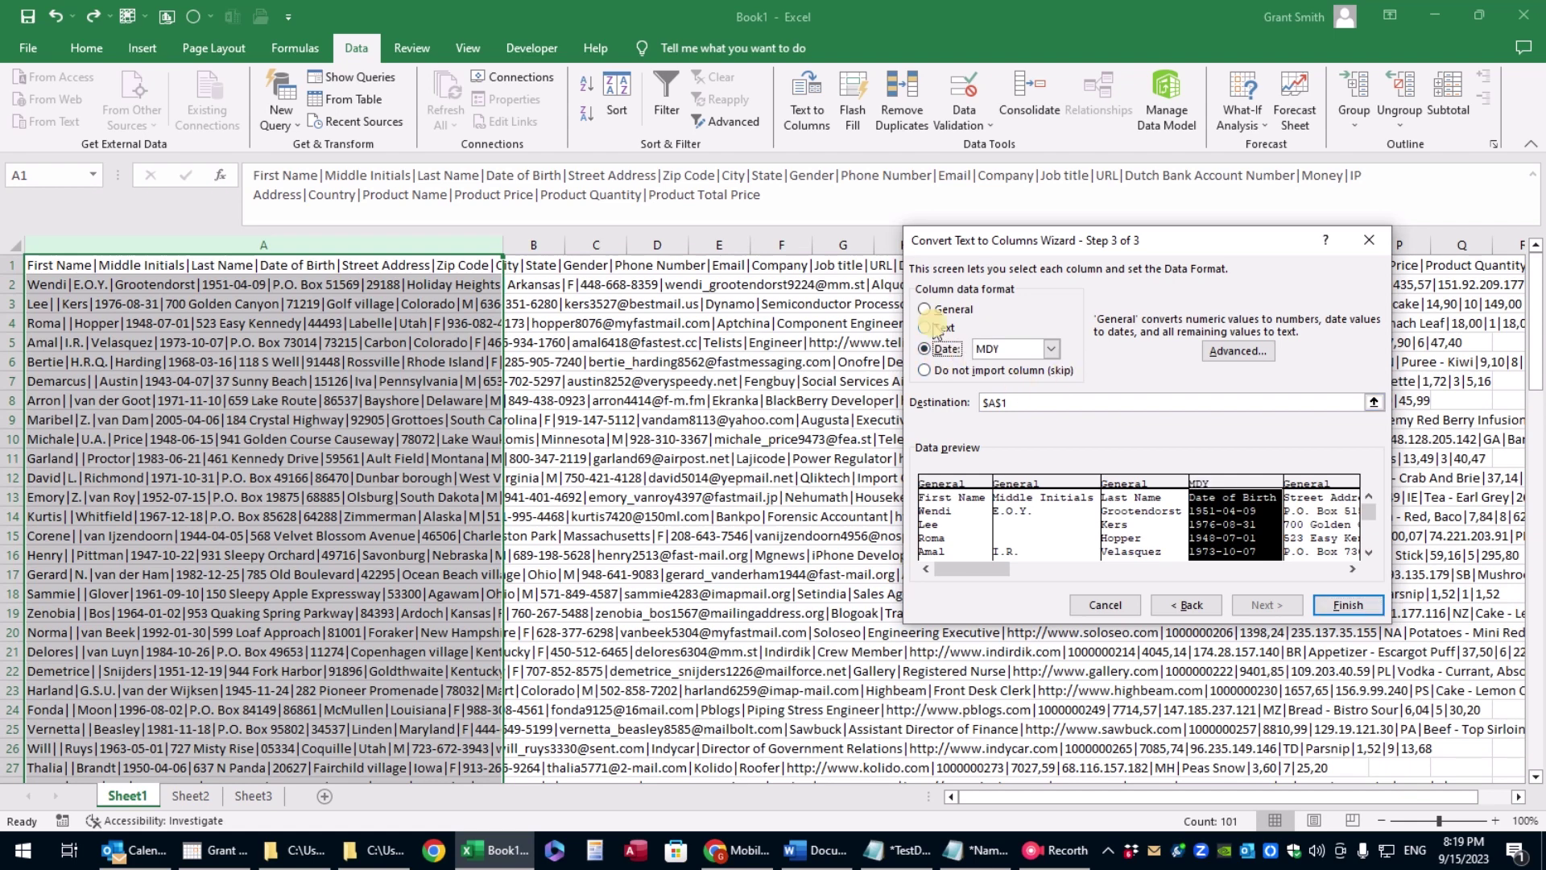
{"action": "left_click", "coordinate": [933, 310]}
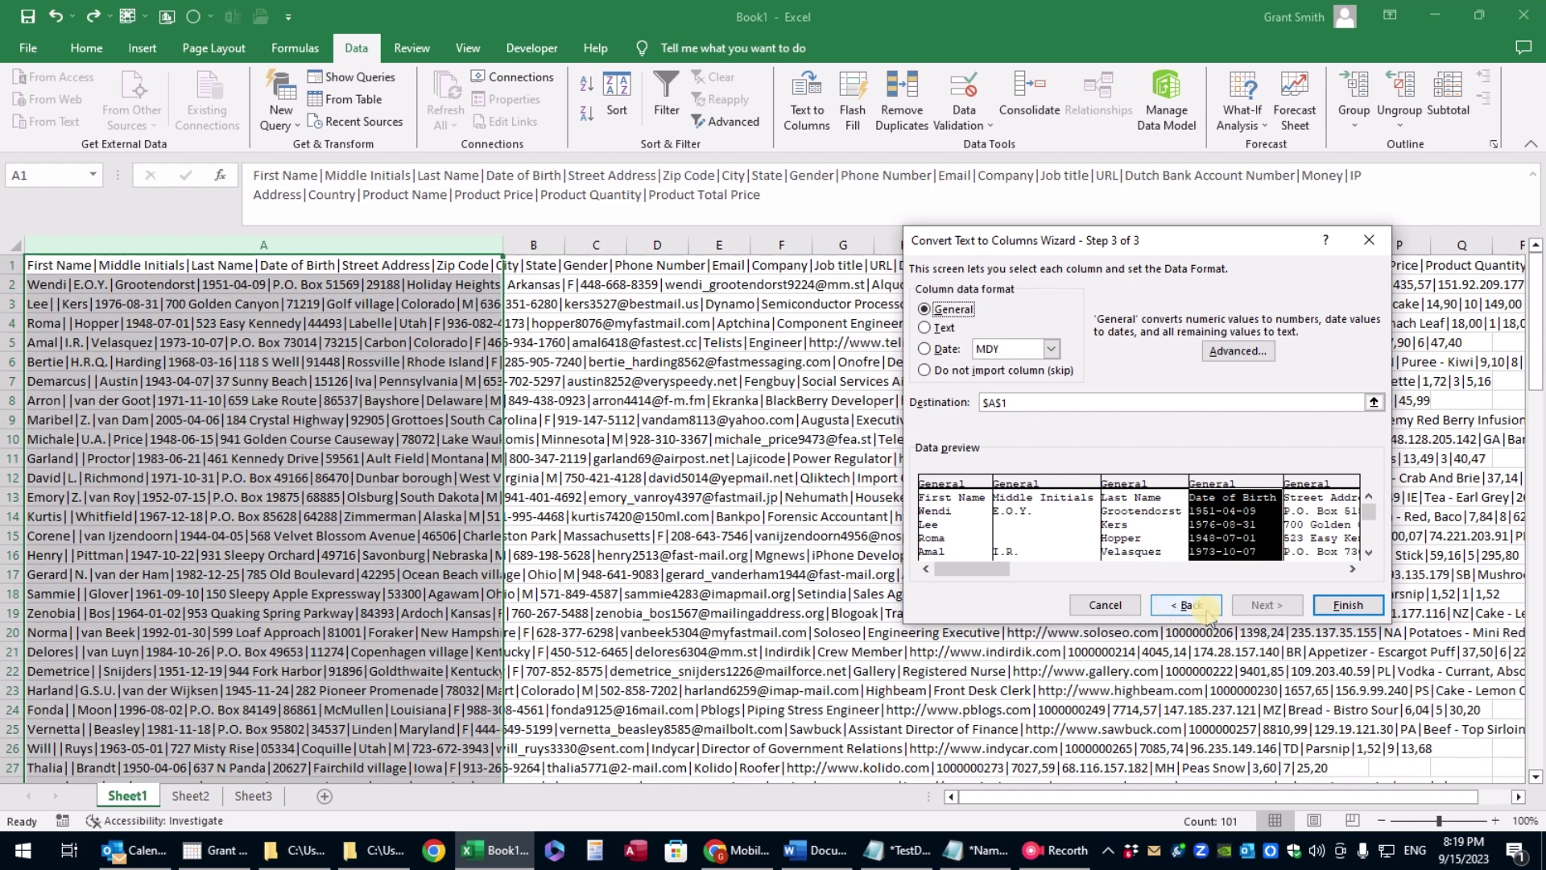
{"action": "left_click", "coordinate": [1346, 612]}
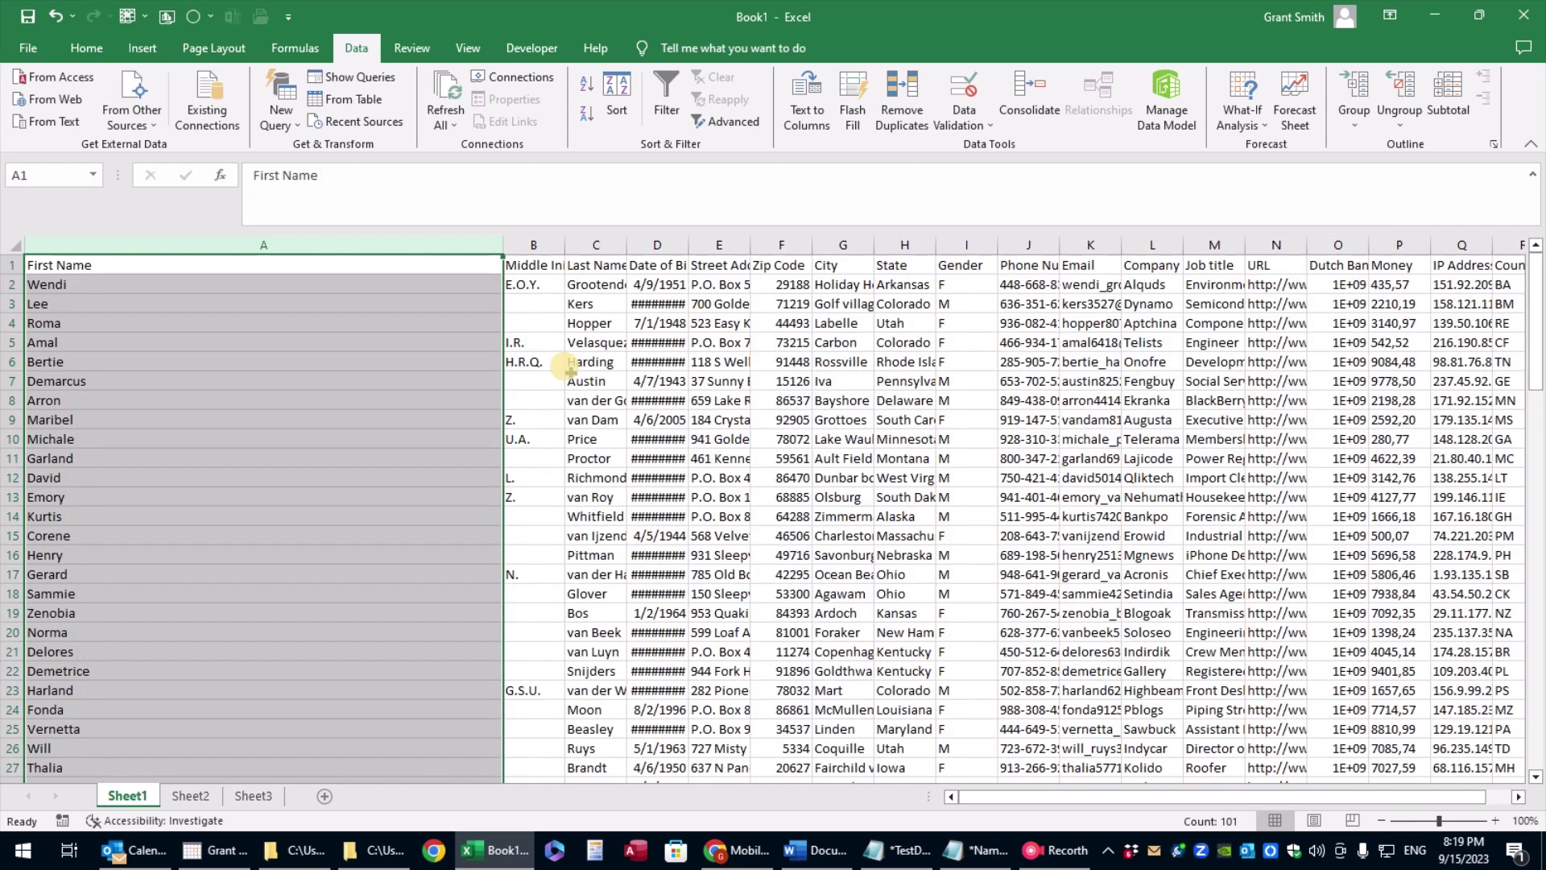
Step: Autofit the First Name and Date of Birth columns and slightly widen the Zip Code column
{"action": "double_click", "coordinate": [502, 244]}
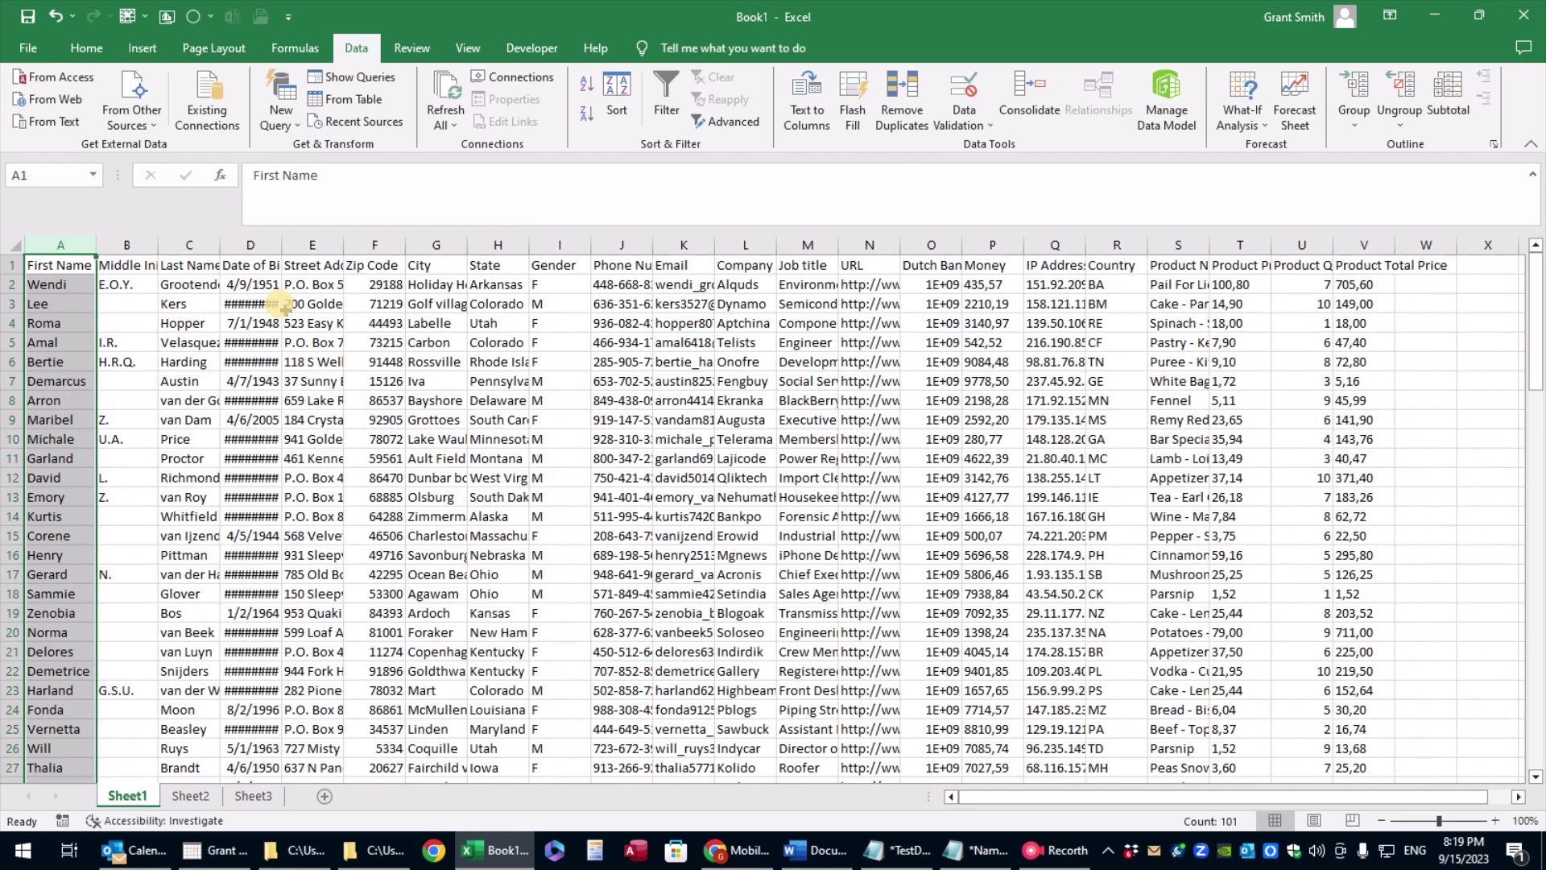
{"action": "left_click", "coordinate": [252, 285]}
{"action": "double_click", "coordinate": [282, 244]}
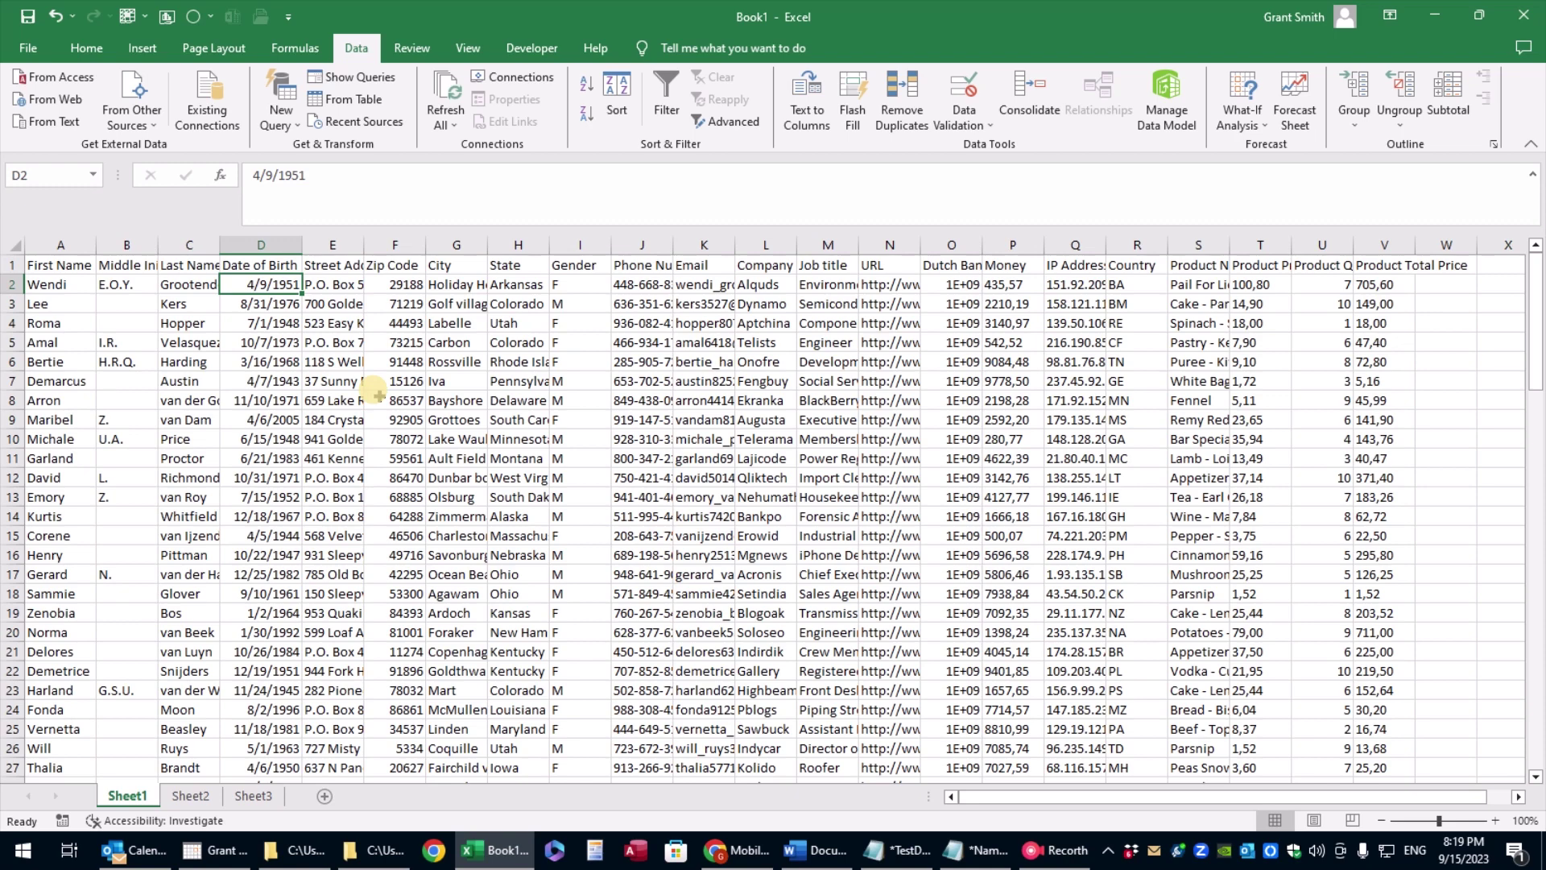
{"action": "left_click", "coordinate": [419, 244]}
{"action": "left_click_drag", "start_coordinate": [425, 244], "coordinate": [442, 245]}
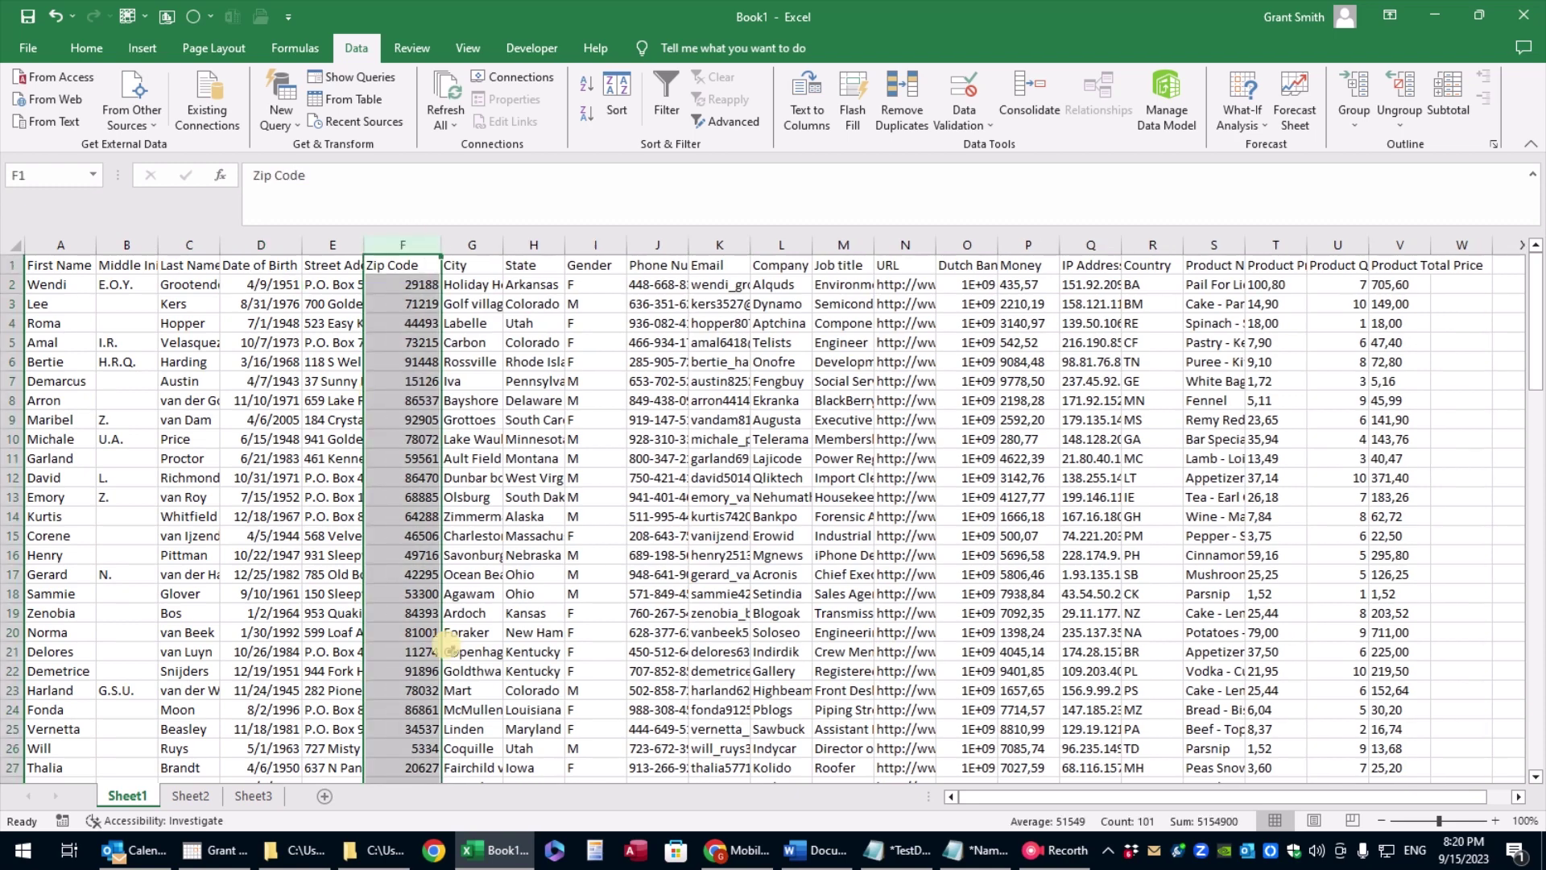
Step: Examine the Zip Code values in column F down to the last record for lost leading zeros, including cell F41
{"action": "scroll", "coordinate": [447, 644], "scroll_direction": "down", "scroll_amount": 9}
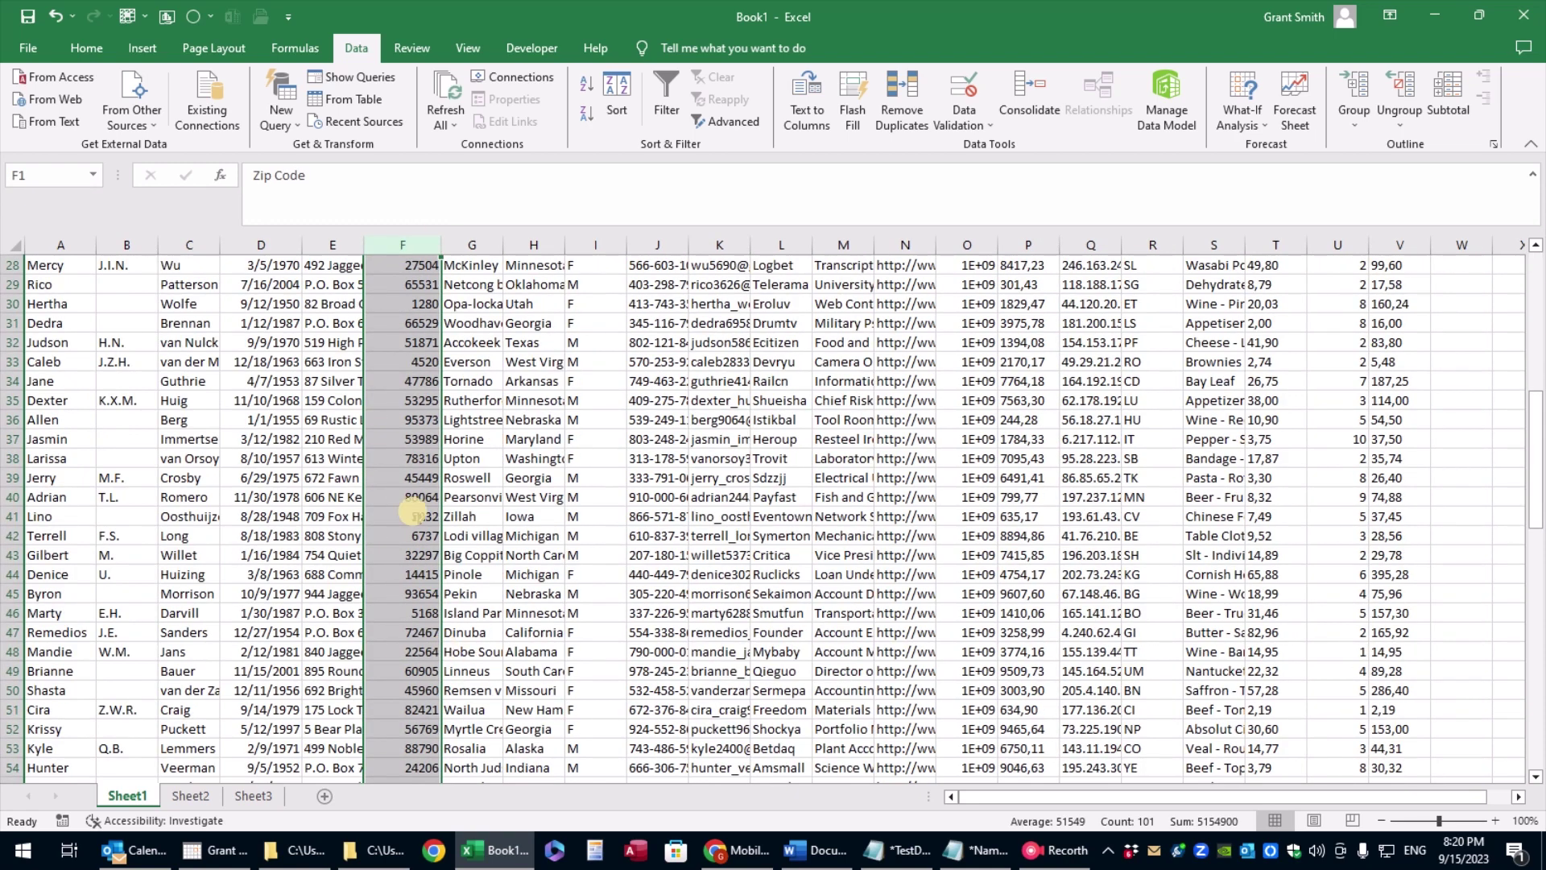
{"action": "left_click", "coordinate": [400, 516]}
{"action": "double_click", "coordinate": [401, 516]}
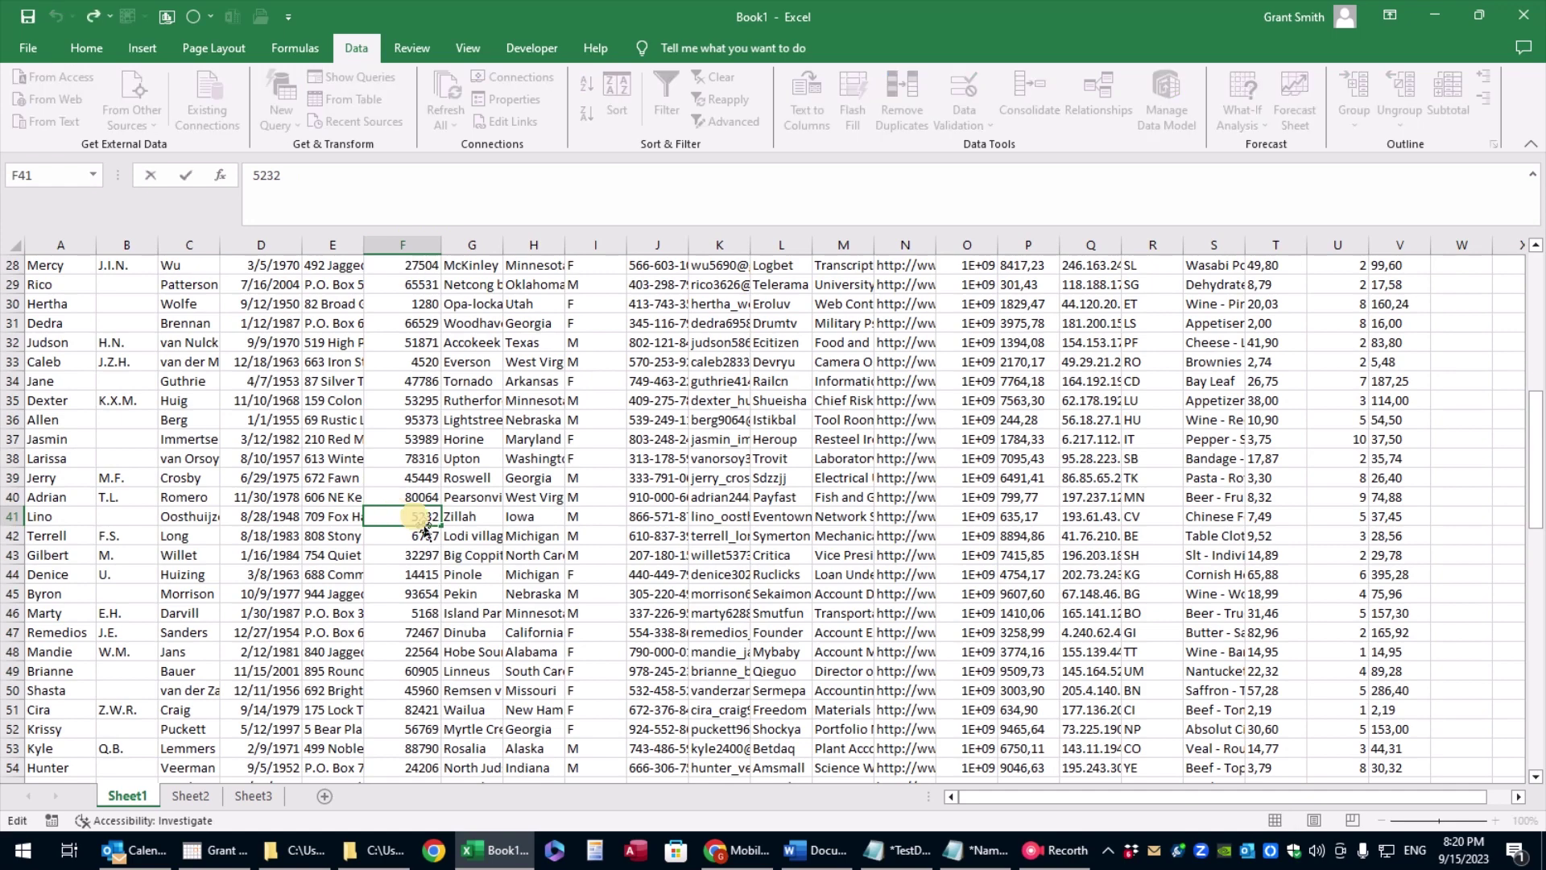
{"action": "left_click", "coordinate": [400, 364]}
{"action": "scroll", "coordinate": [411, 443], "scroll_direction": "down", "scroll_amount": 18}
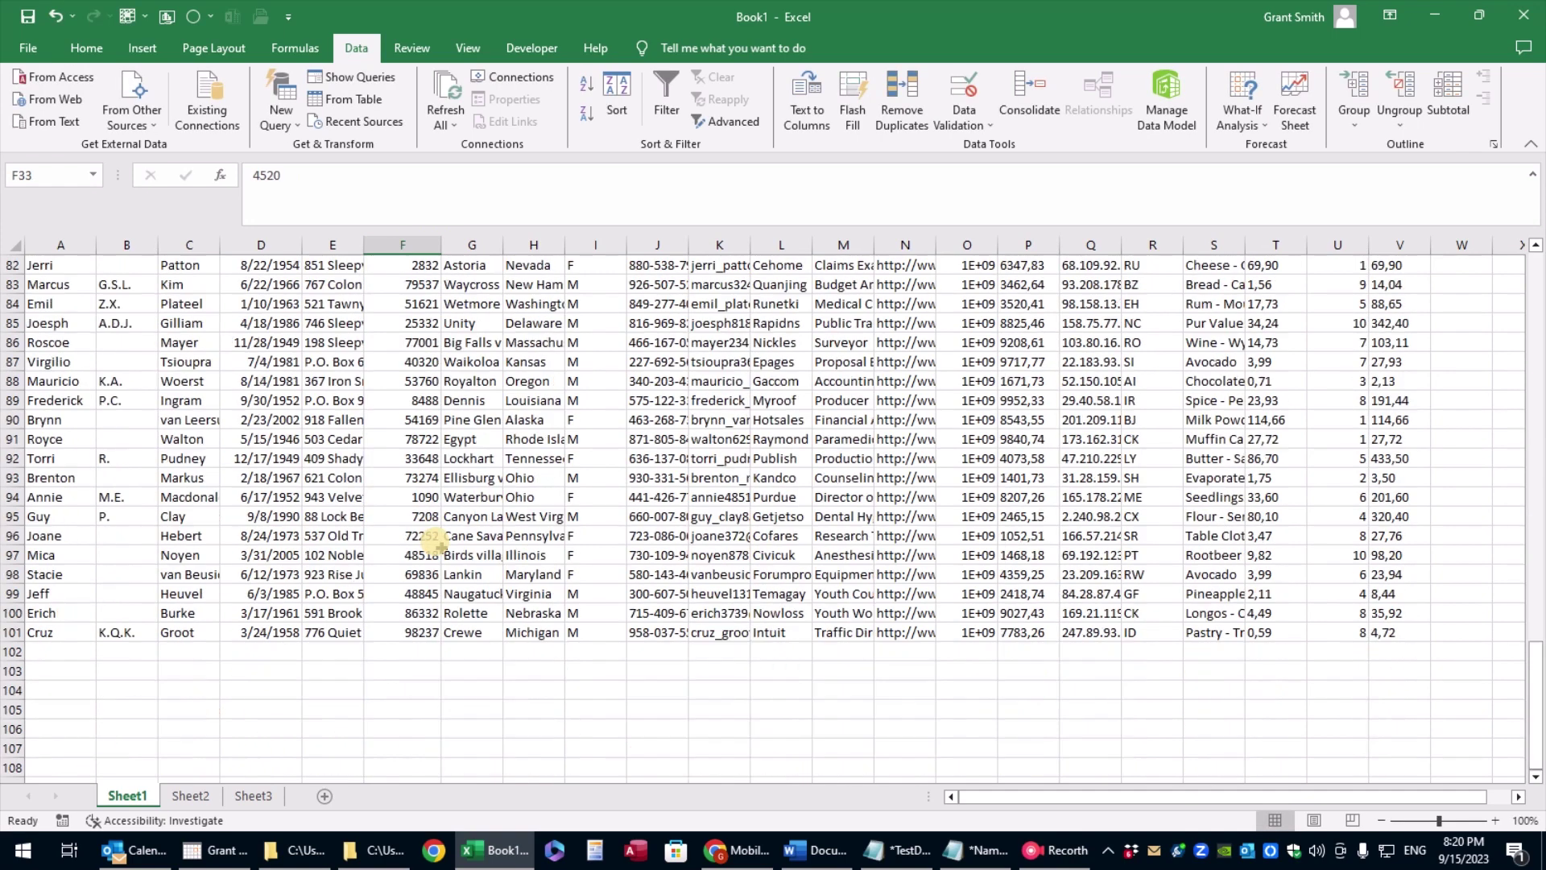
{"action": "scroll", "coordinate": [434, 546], "scroll_direction": "up", "scroll_amount": 17}
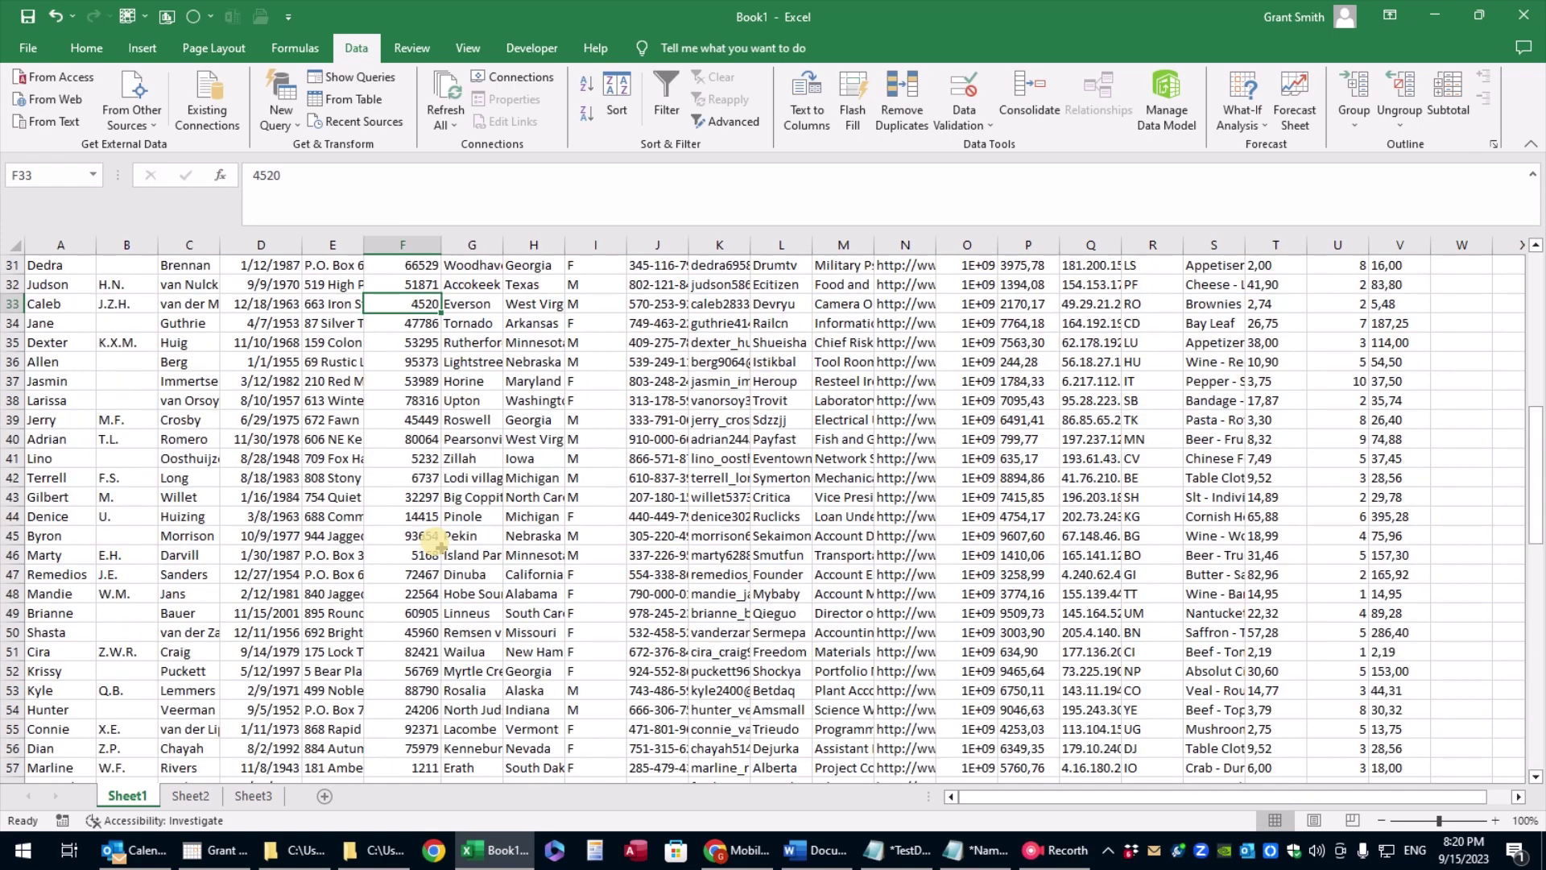
{"action": "scroll", "coordinate": [435, 546], "scroll_direction": "up", "scroll_amount": 7}
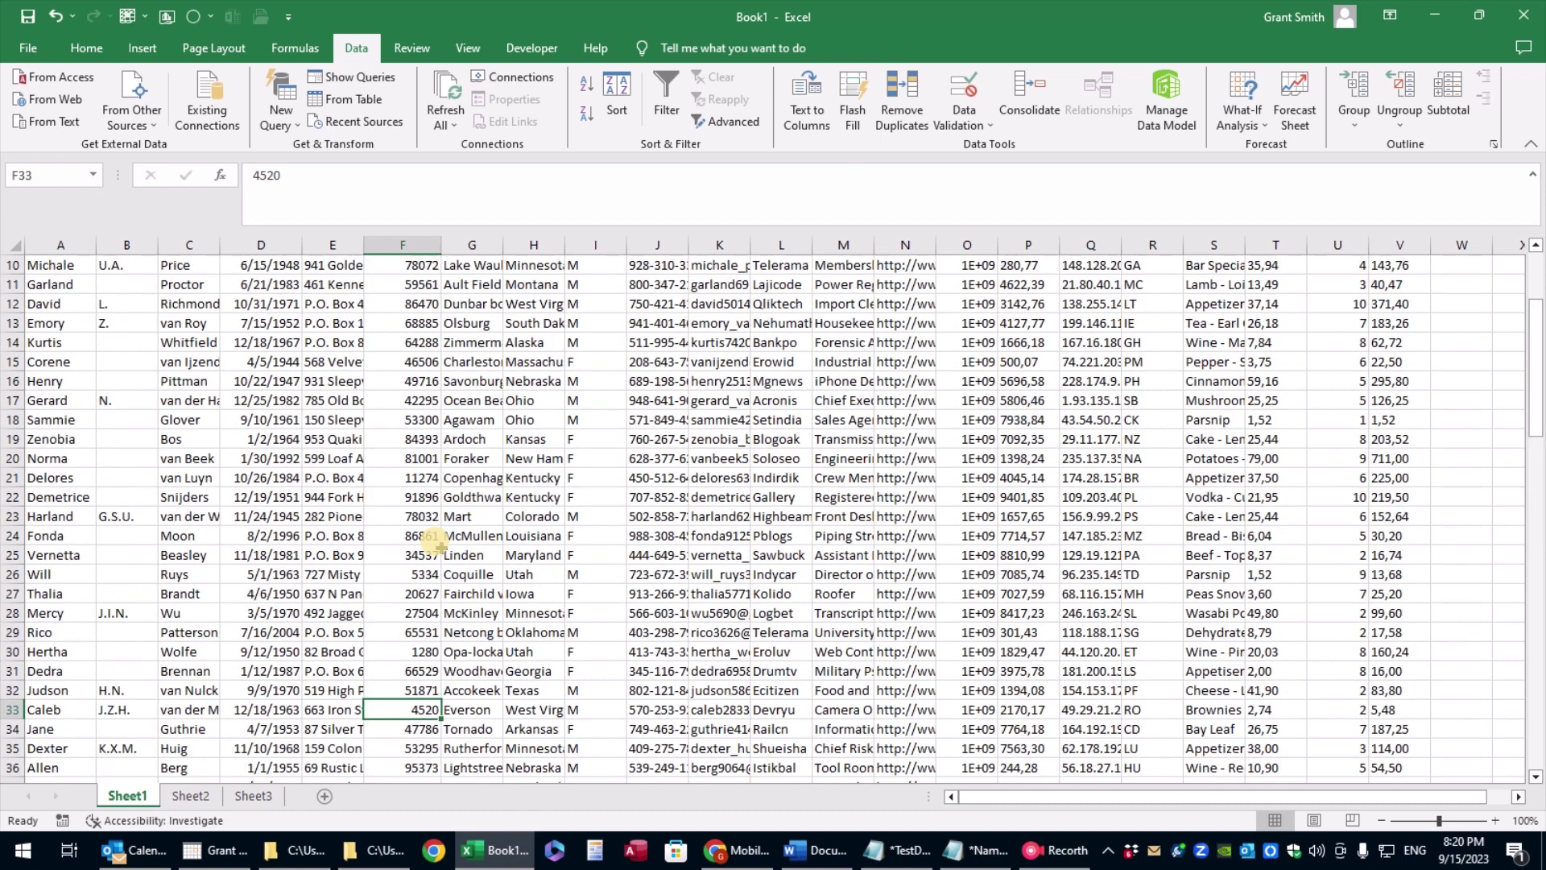
{"action": "scroll", "coordinate": [435, 546], "scroll_direction": "up", "scroll_amount": 3}
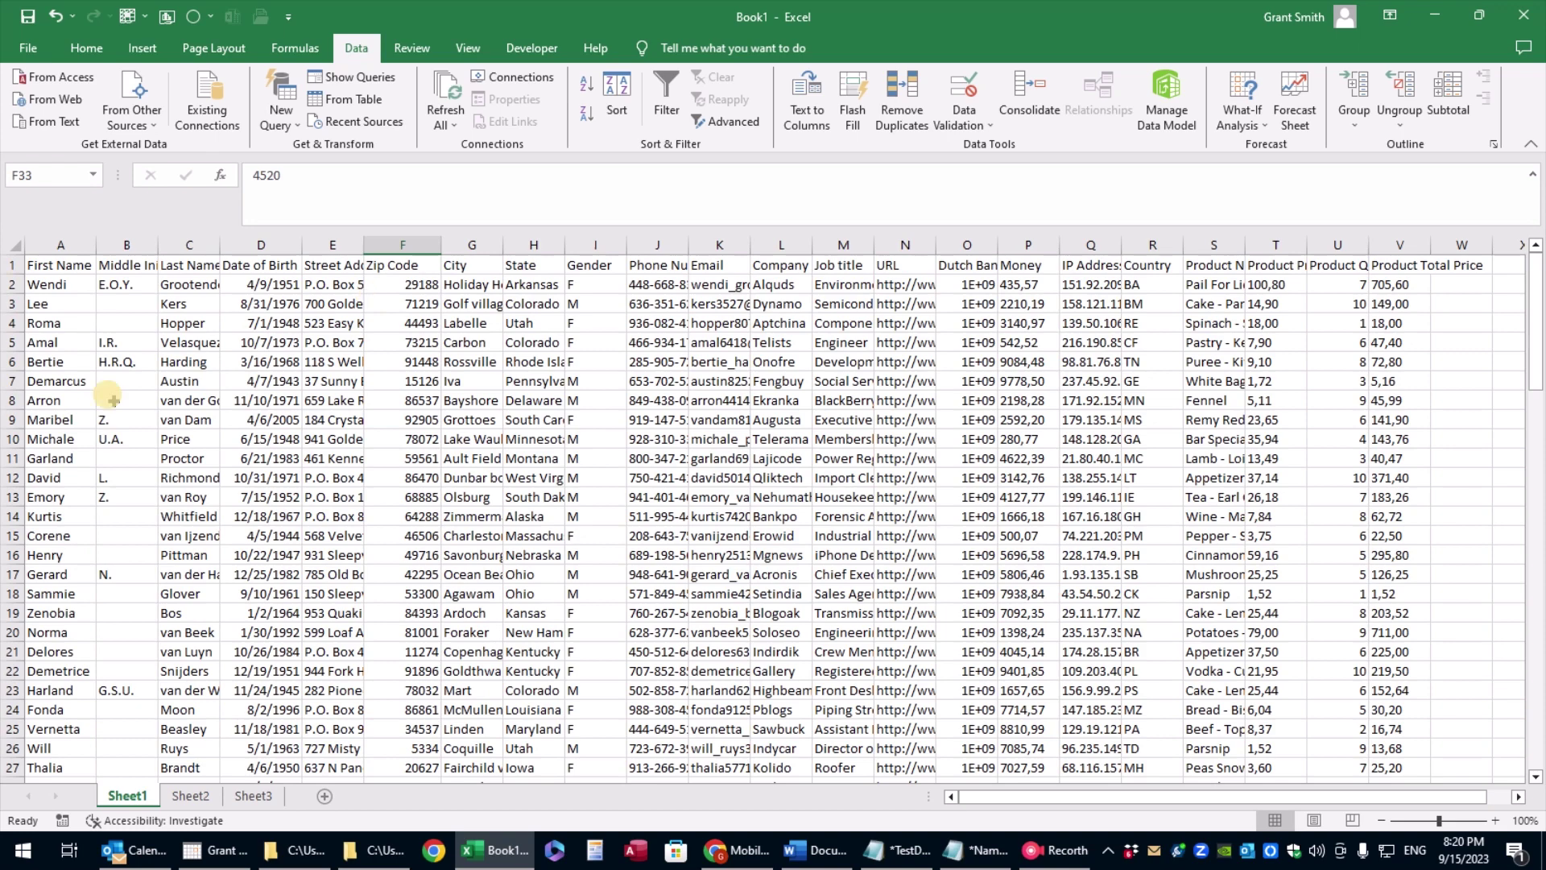
Step: Undo the column width changes and the Text to Columns split so column A holds the unsplit pipe-delimited records
{"action": "key", "text": "Down"}
{"action": "key", "text": "Down"}
{"action": "key", "text": "Down"}
{"action": "key", "text": "Down"}
{"action": "key", "text": "Down"}
{"action": "key", "text": "Down"}
{"action": "key", "text": "Down"}
{"action": "key", "text": "Down"}
{"action": "key", "text": "ctrl+z"}
{"action": "key", "text": "ctrl+z"}
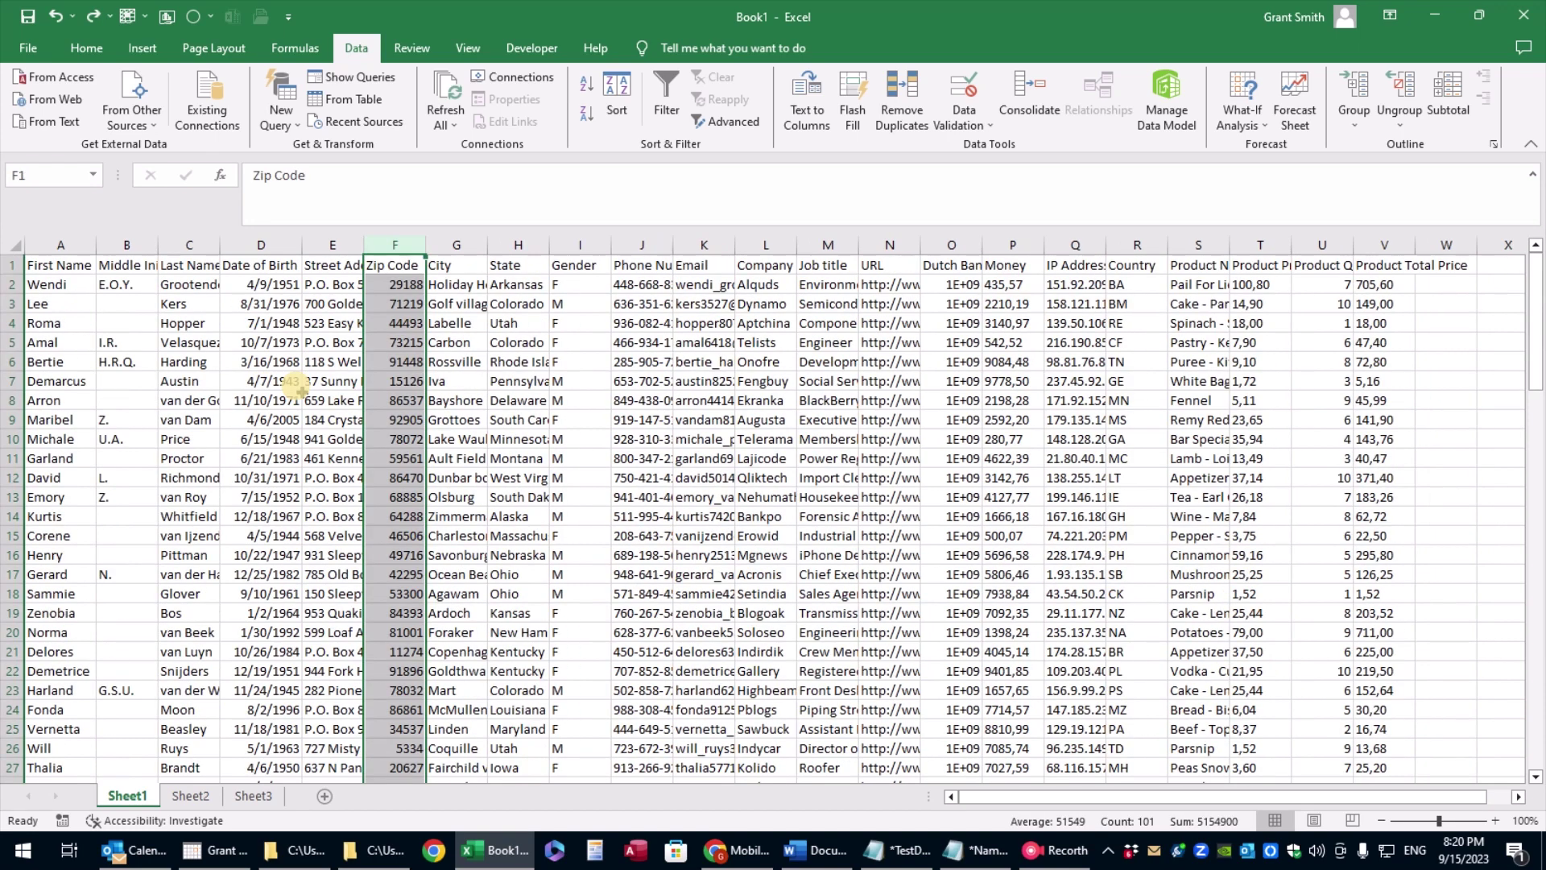
{"action": "key", "text": "ctrl+z"}
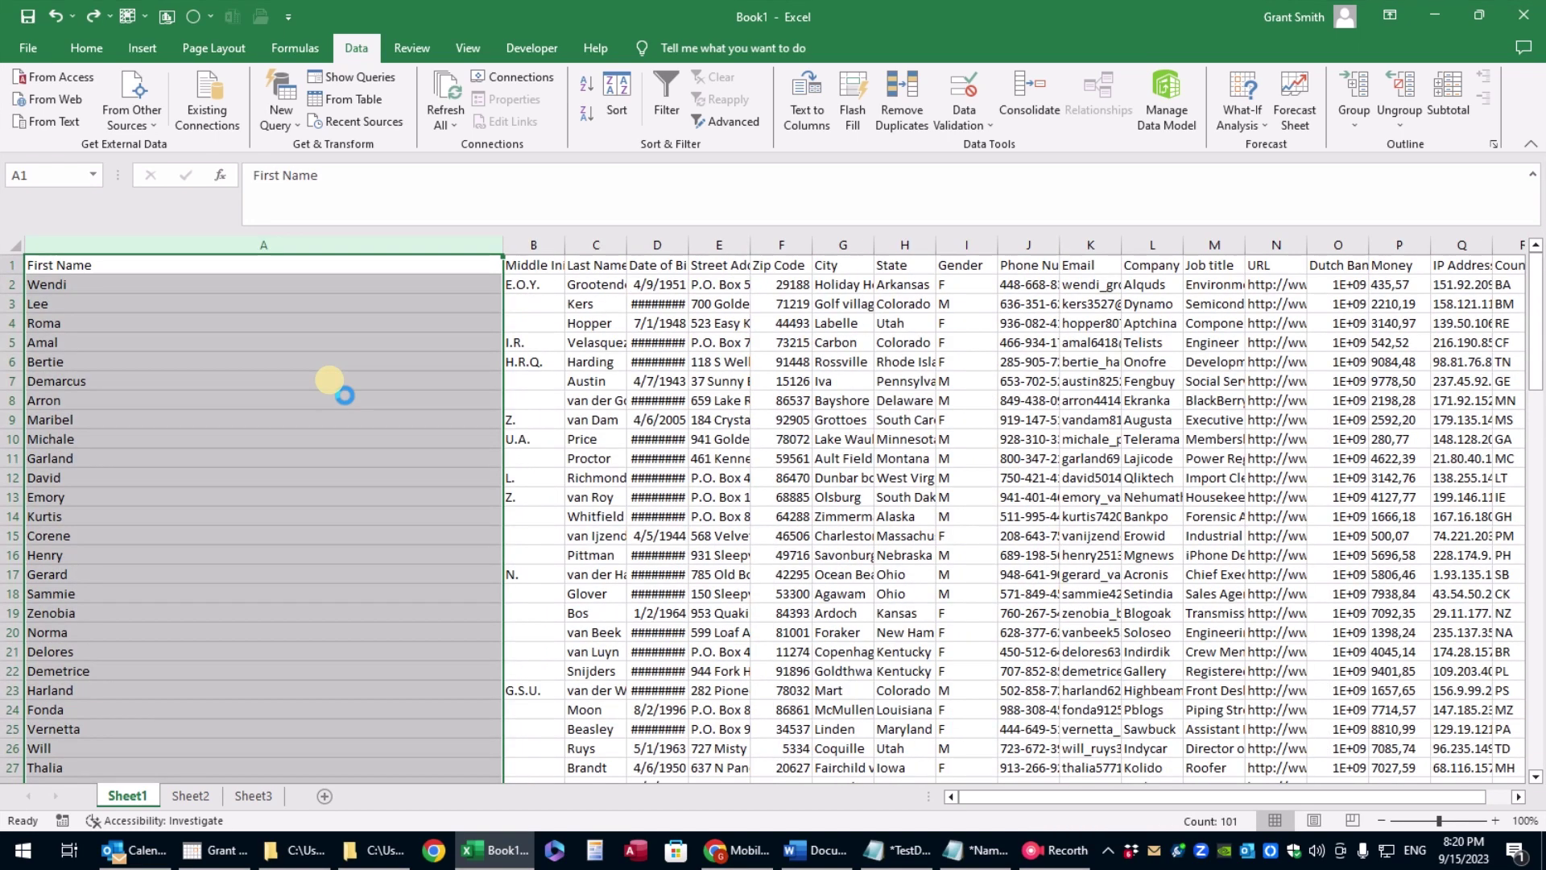
{"action": "key", "text": "ctrl+z"}
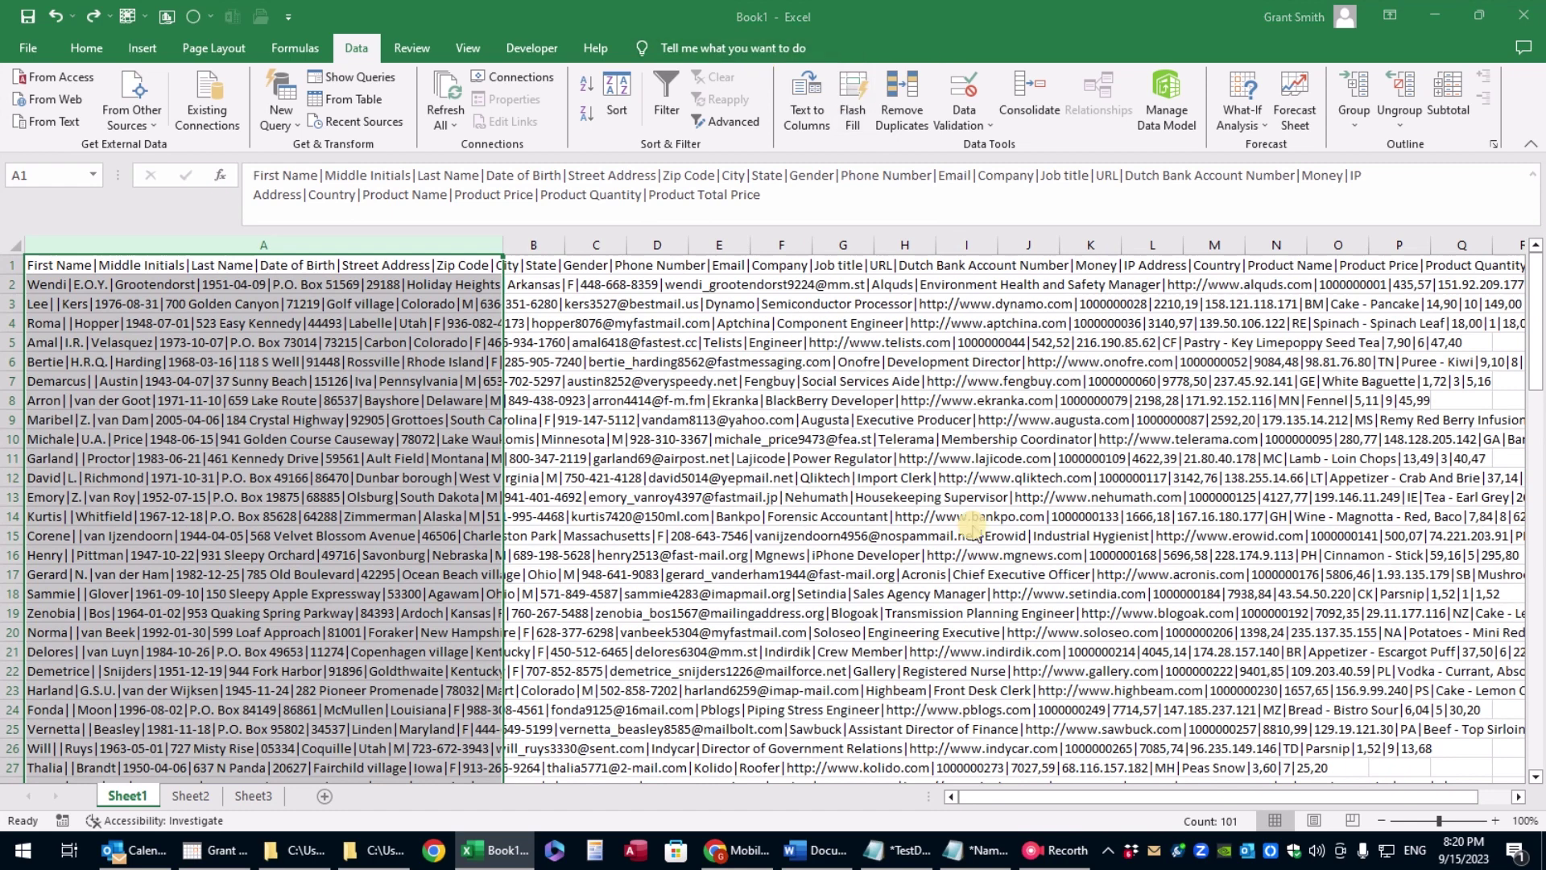
Step: Start Text to Columns on column A with | as the delimiter and proceed to the column data format settings
{"action": "key", "text": "alt+a"}
{"action": "key", "text": "e"}
{"action": "left_click", "coordinate": [1289, 611]}
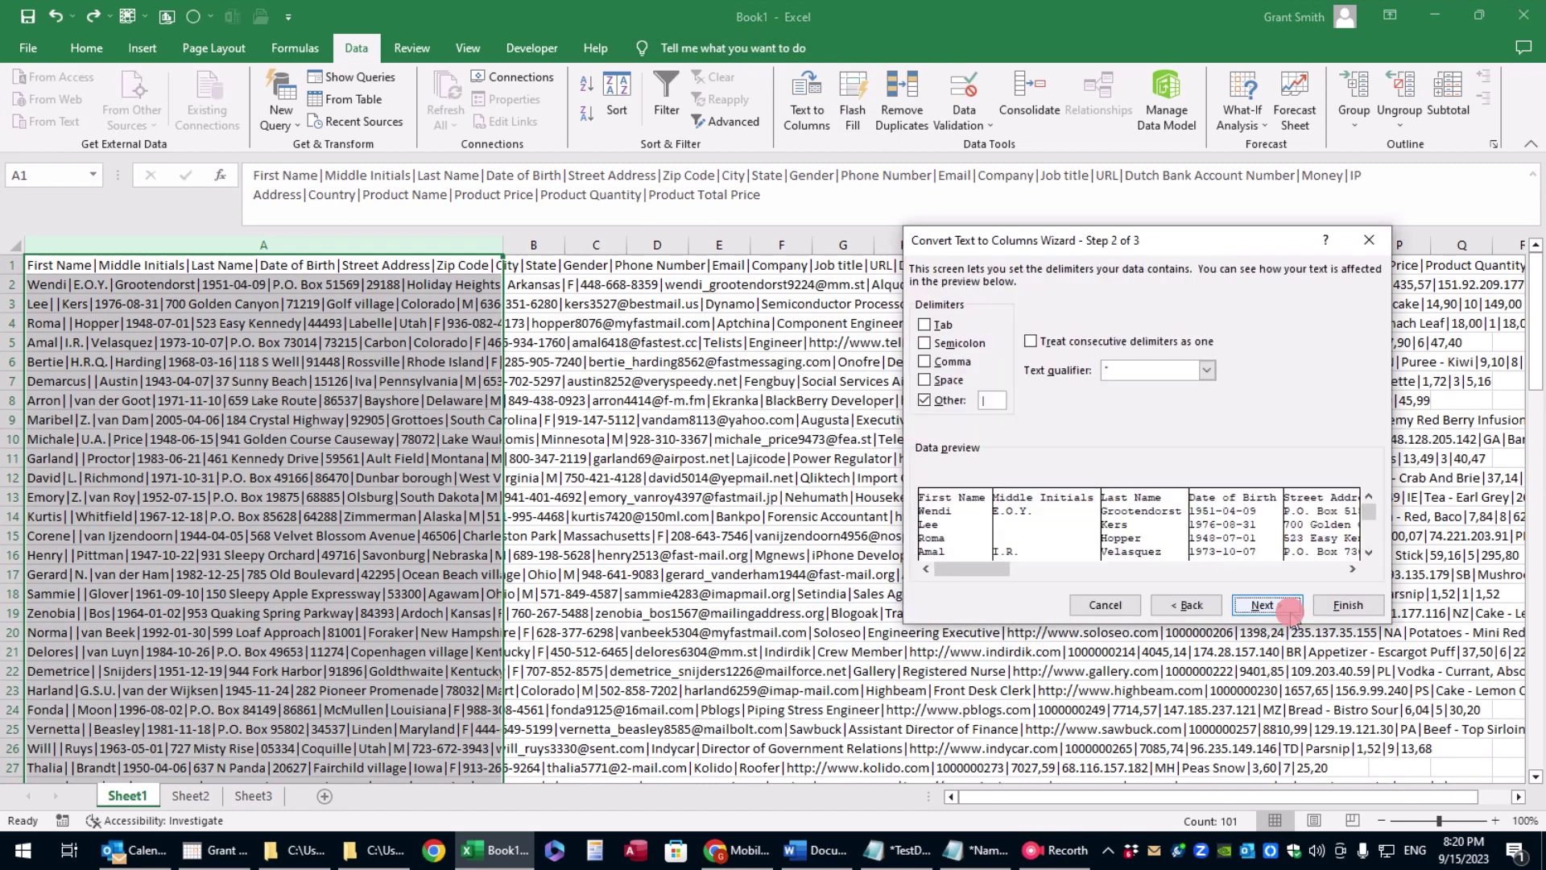
{"action": "left_click", "coordinate": [1353, 569]}
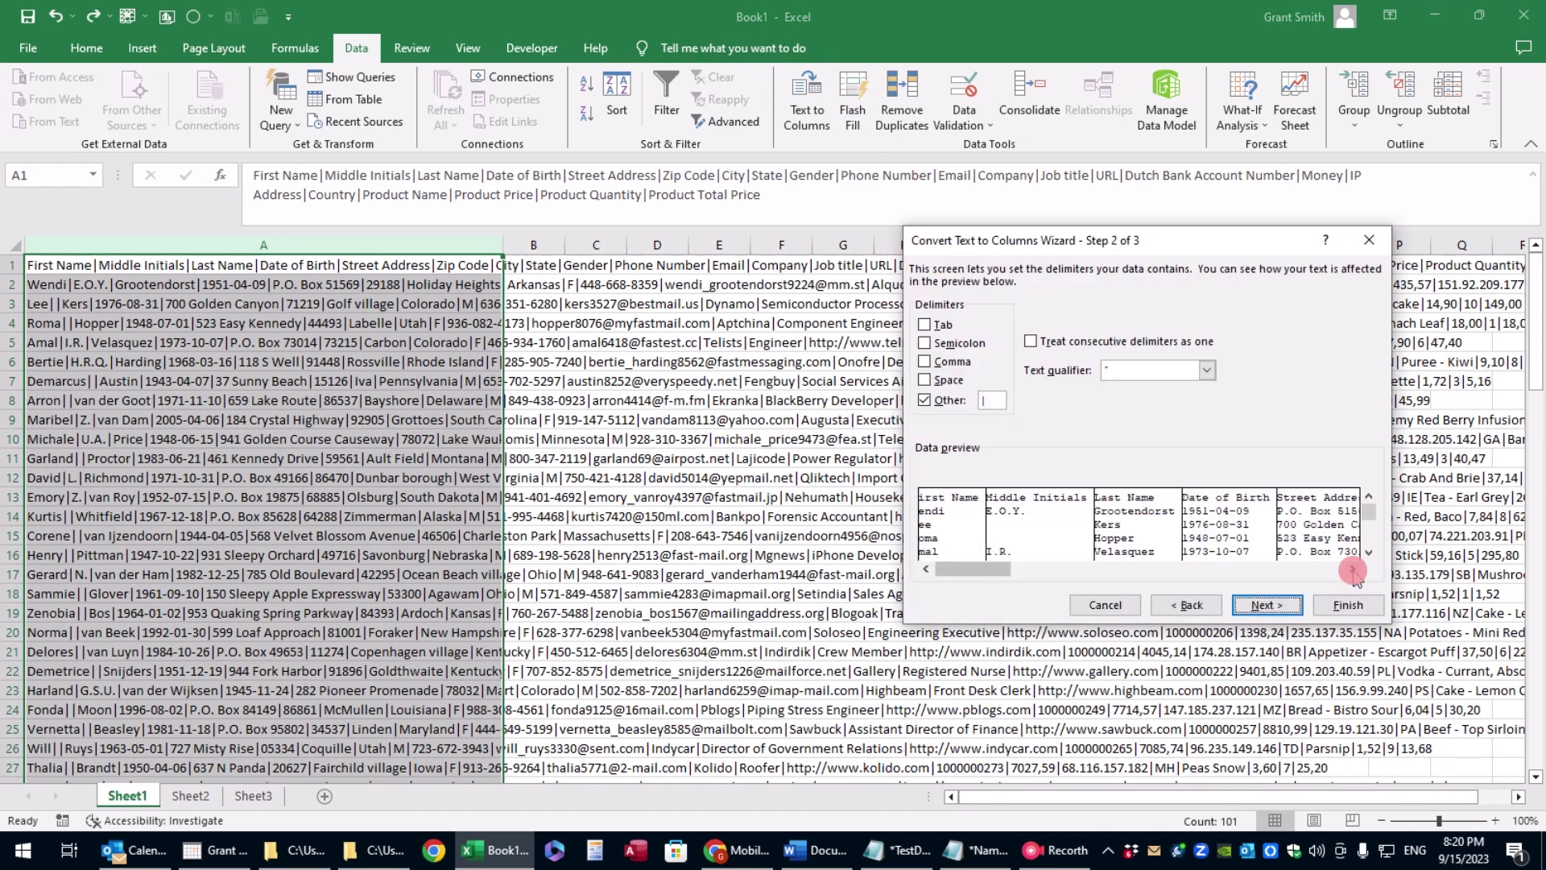
{"action": "left_click", "coordinate": [1353, 570]}
{"action": "left_click", "coordinate": [1353, 570]}
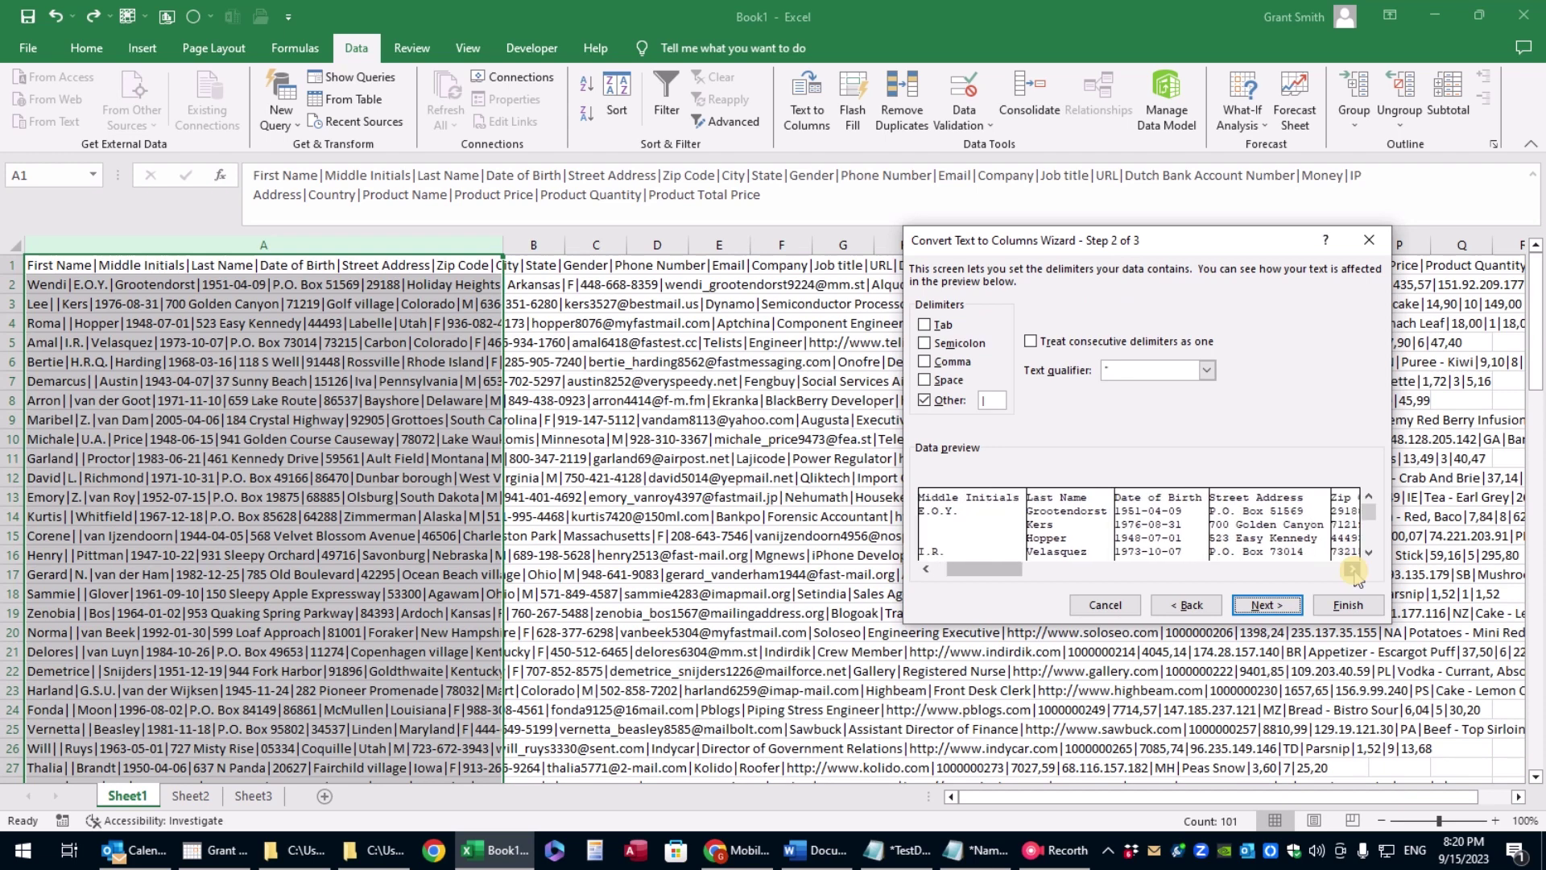
{"action": "left_click", "coordinate": [1353, 569]}
{"action": "left_click", "coordinate": [1280, 606]}
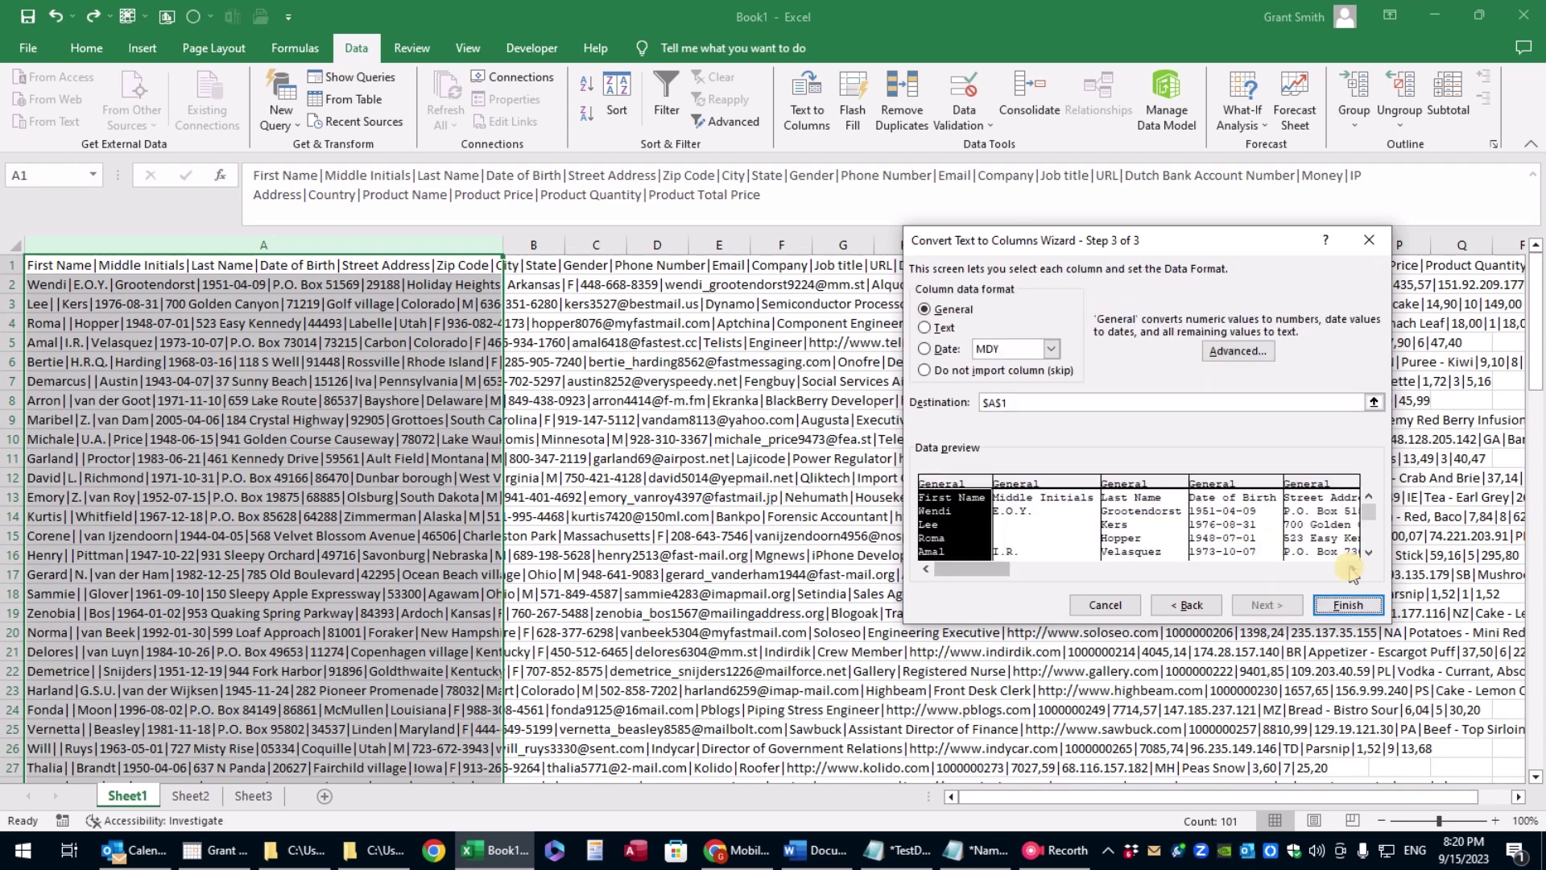
Step: Set the Zip Code column's data format to Text and complete the split of column A
{"action": "left_click", "coordinate": [1353, 569]}
{"action": "left_click", "coordinate": [1353, 570]}
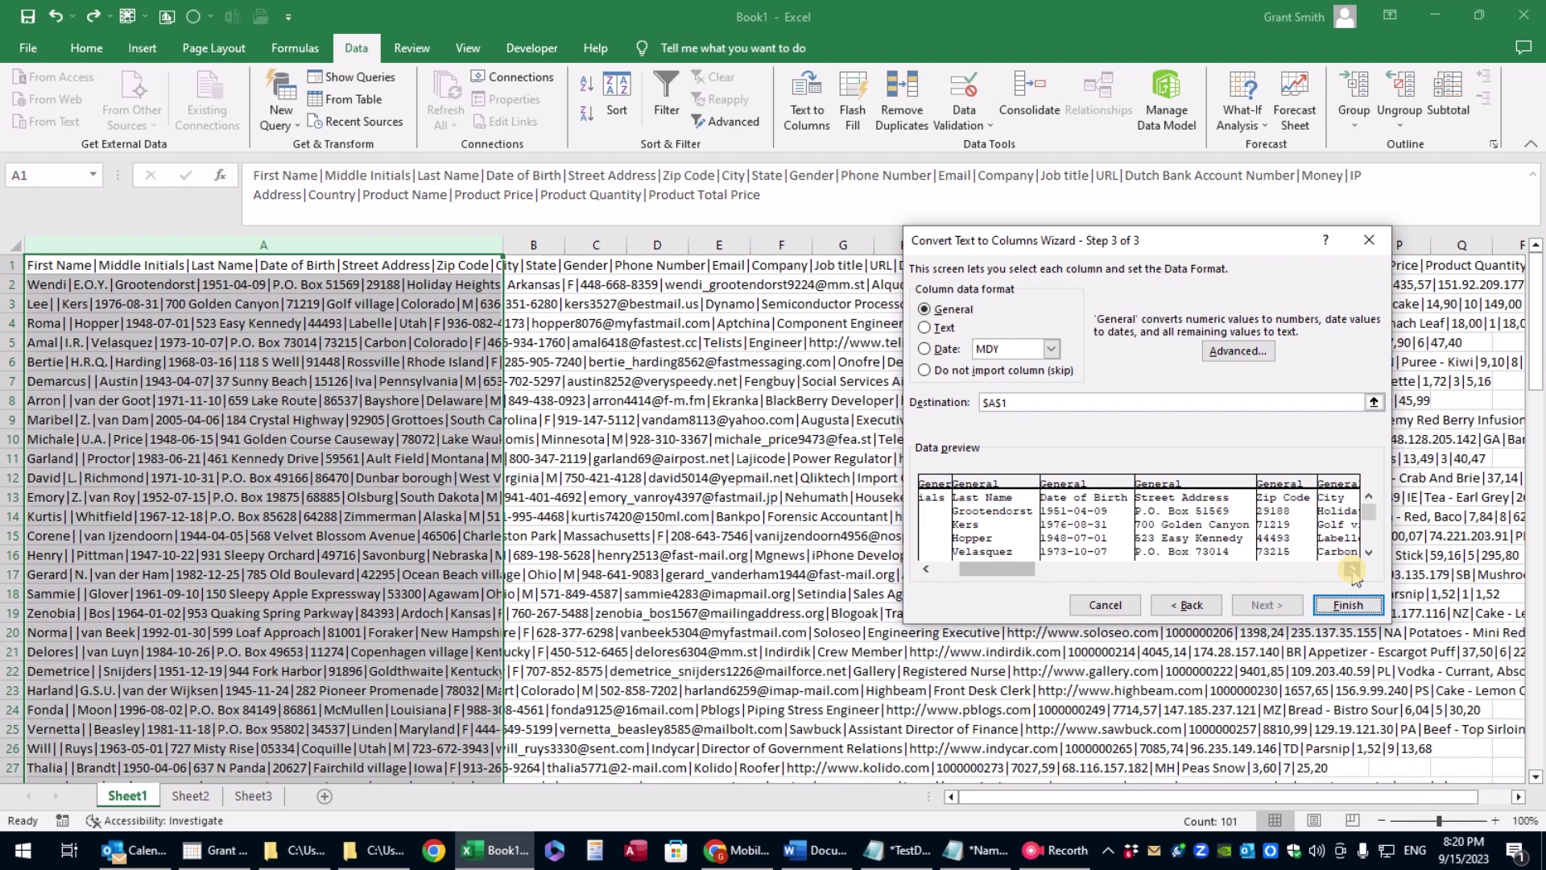
{"action": "left_click", "coordinate": [1352, 569]}
{"action": "left_click", "coordinate": [1270, 527]}
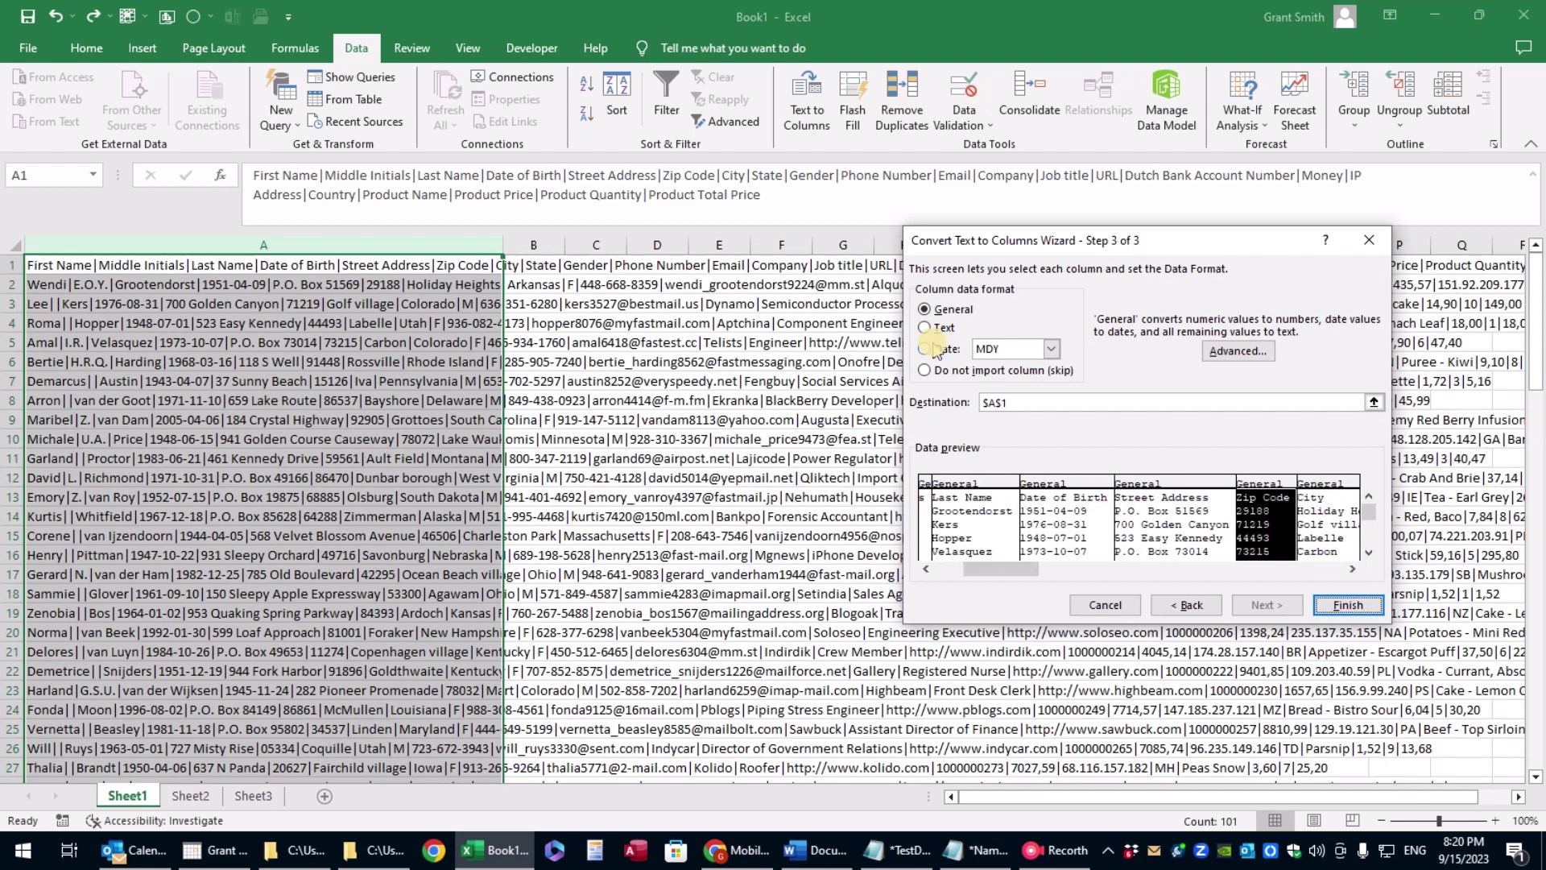
{"action": "left_click", "coordinate": [937, 327]}
{"action": "left_click", "coordinate": [1341, 605]}
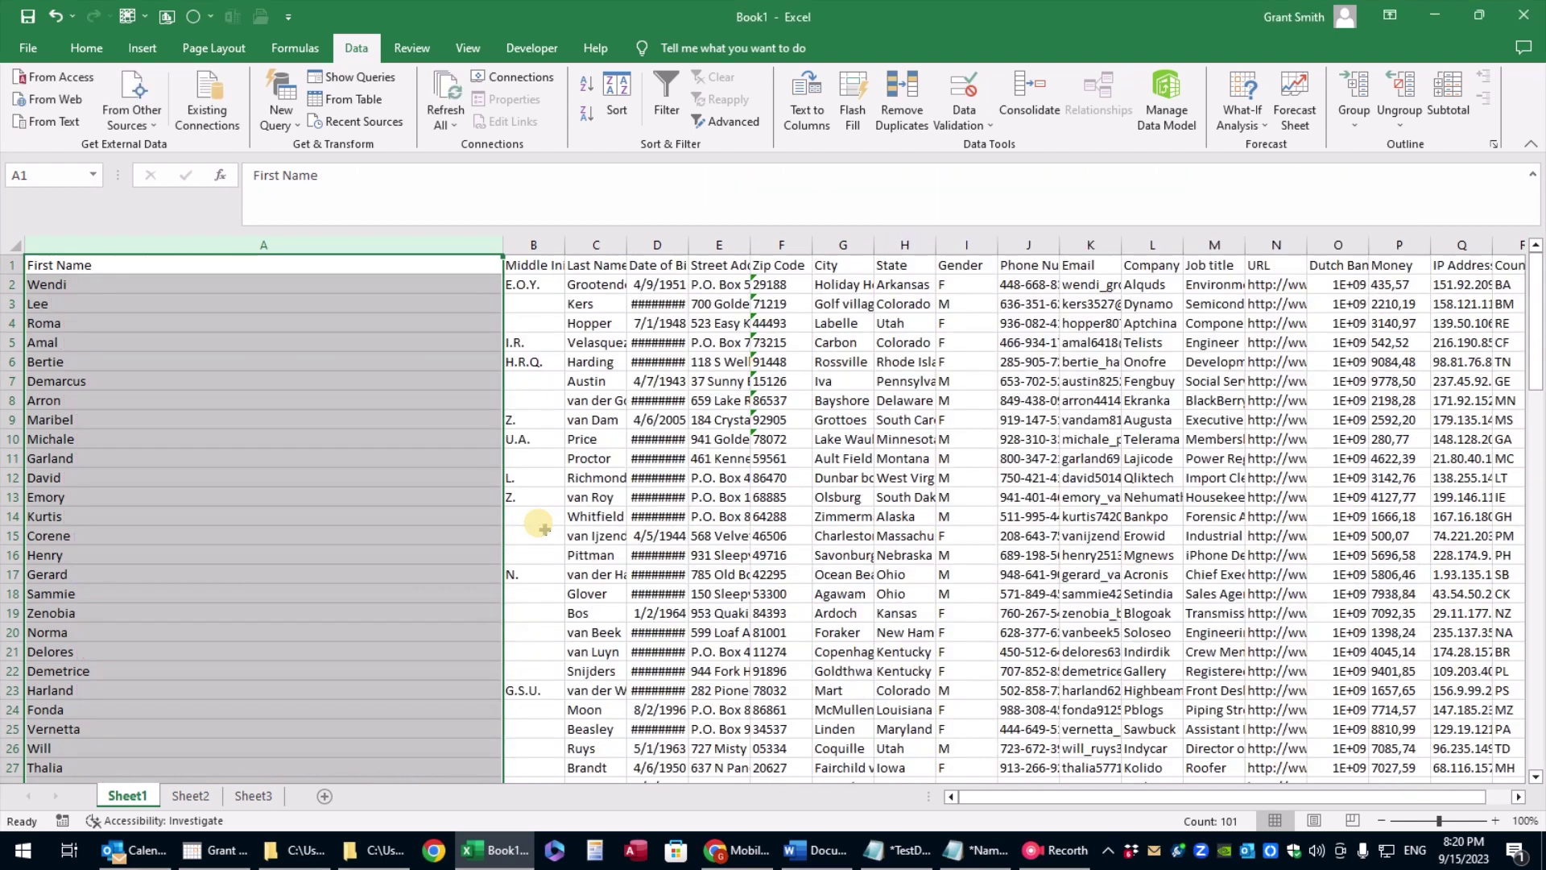
Step: Check the split Zip Code values in column F for leading zeros, including the content of cell F26
{"action": "left_click", "coordinate": [803, 304]}
{"action": "scroll", "coordinate": [802, 305], "scroll_direction": "down", "scroll_amount": 1}
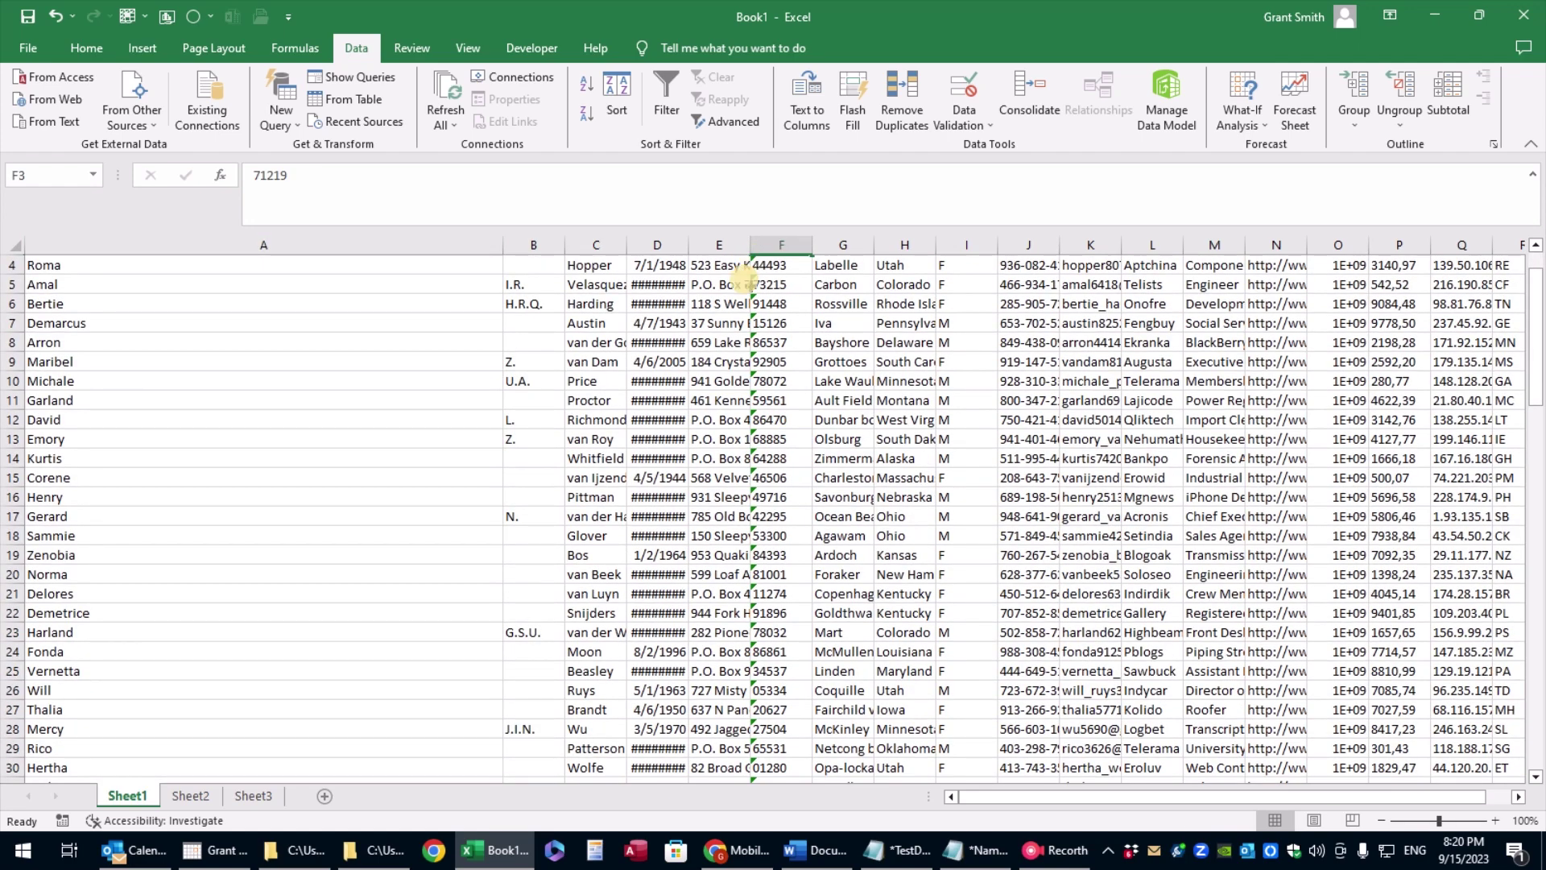
{"action": "scroll", "coordinate": [793, 649], "scroll_direction": "down", "scroll_amount": 4}
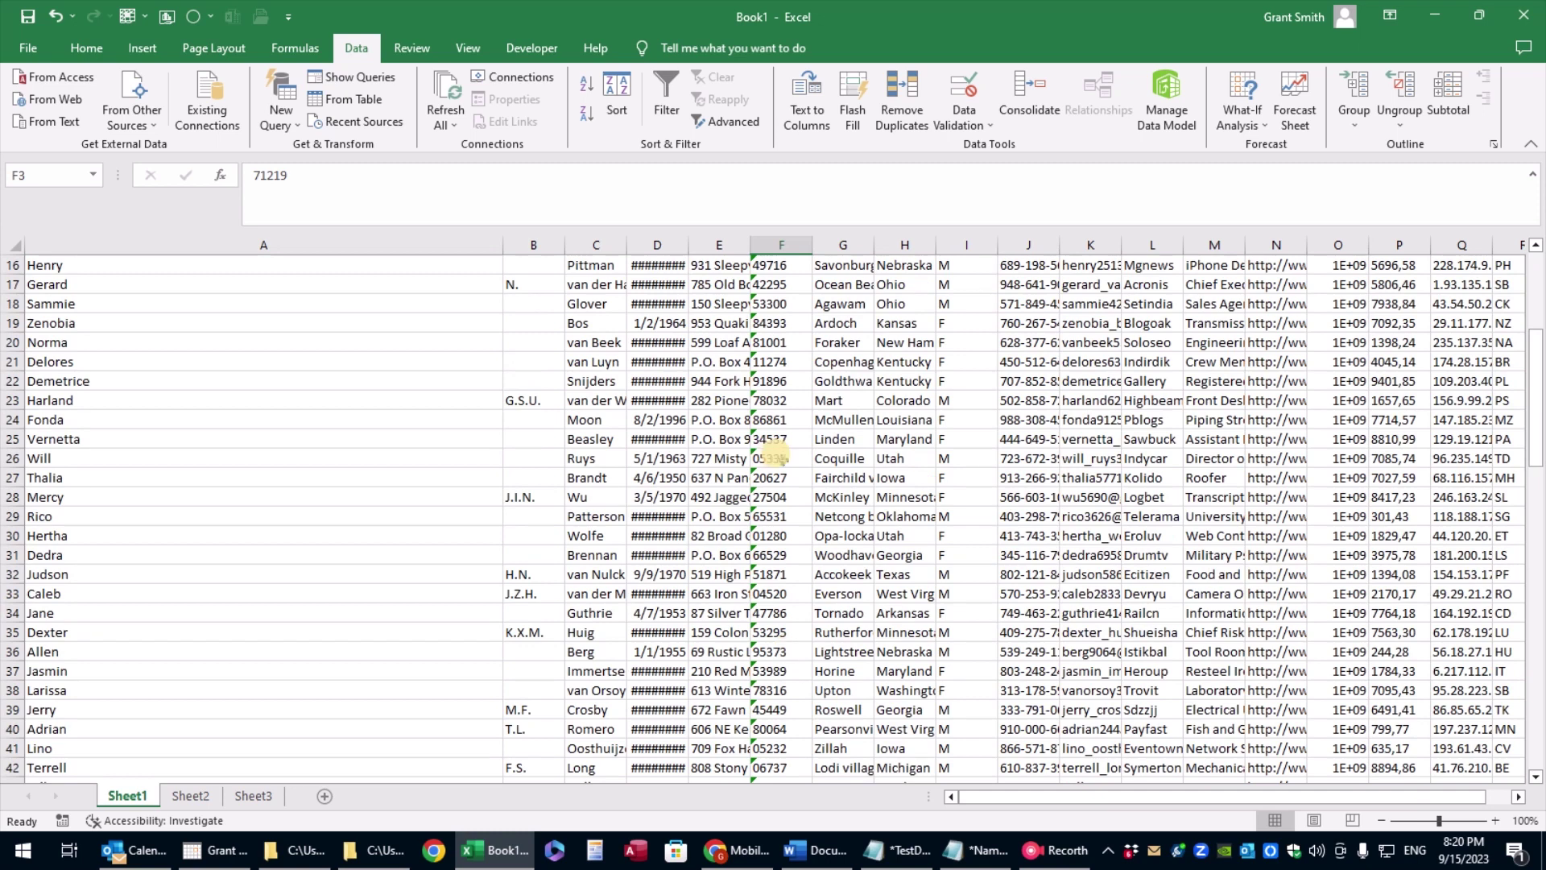
{"action": "left_click", "coordinate": [779, 458]}
{"action": "double_click", "coordinate": [274, 177]}
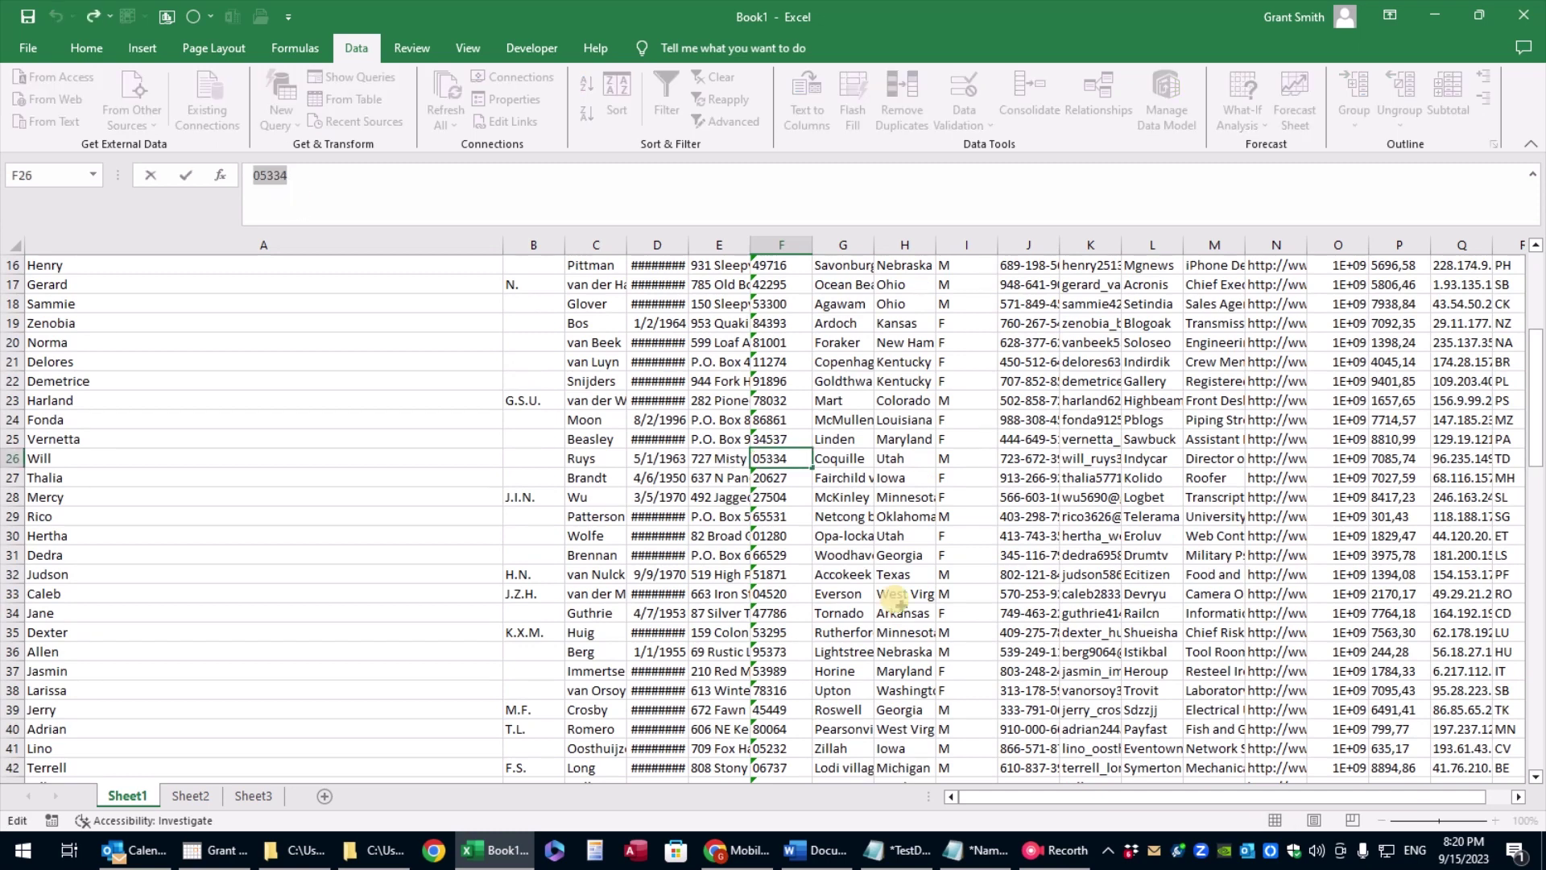
{"action": "left_click", "coordinate": [792, 551]}
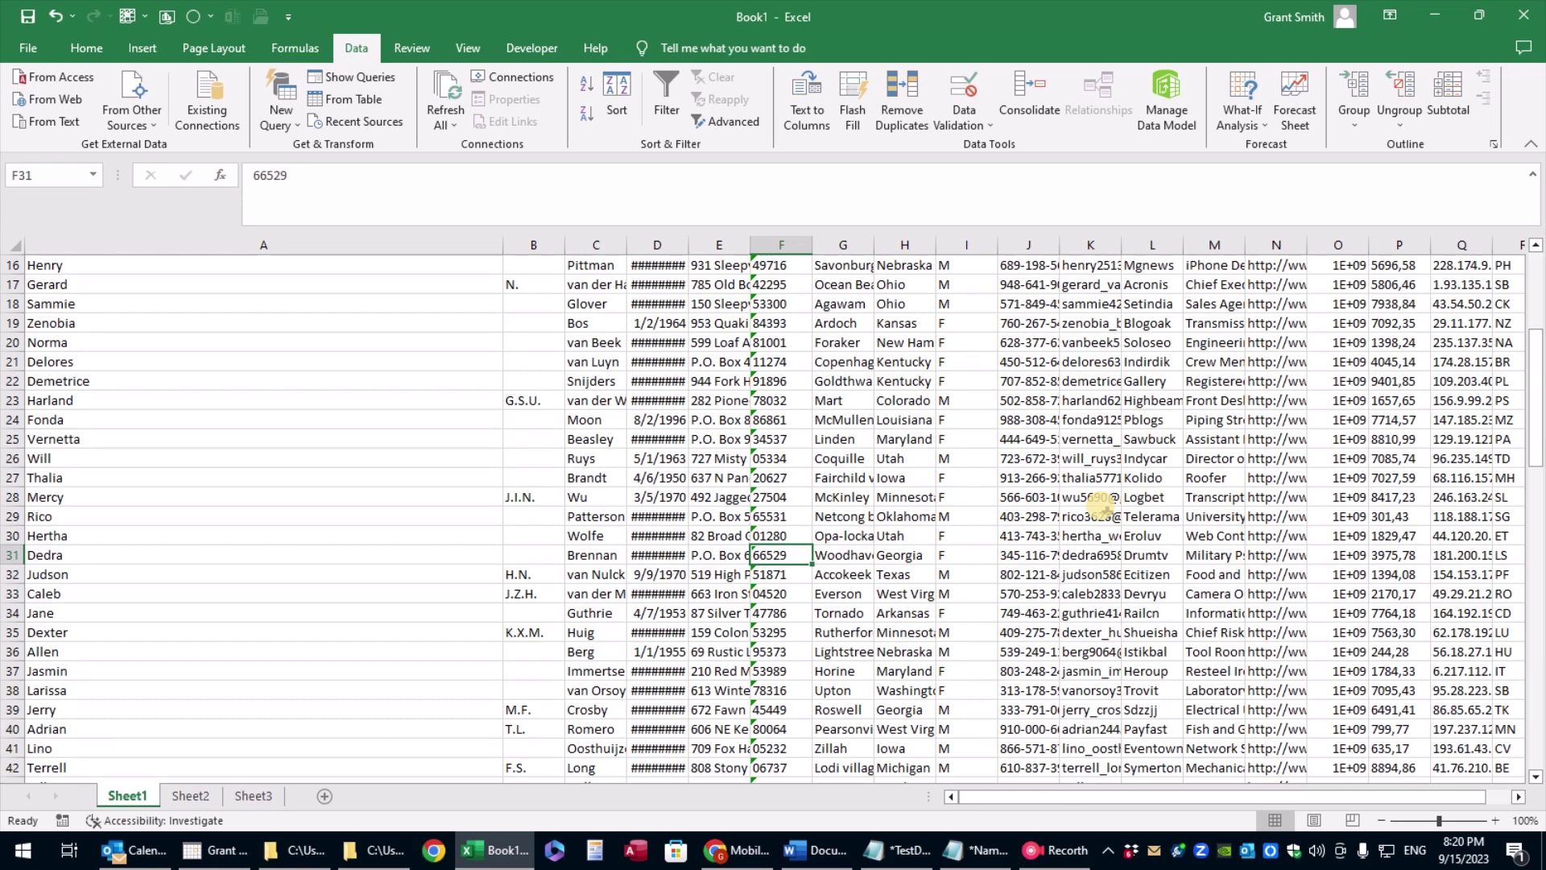
Step: Autofit the Phone Number column to its contents
{"action": "scroll", "coordinate": [1099, 505], "scroll_direction": "up", "scroll_amount": 5}
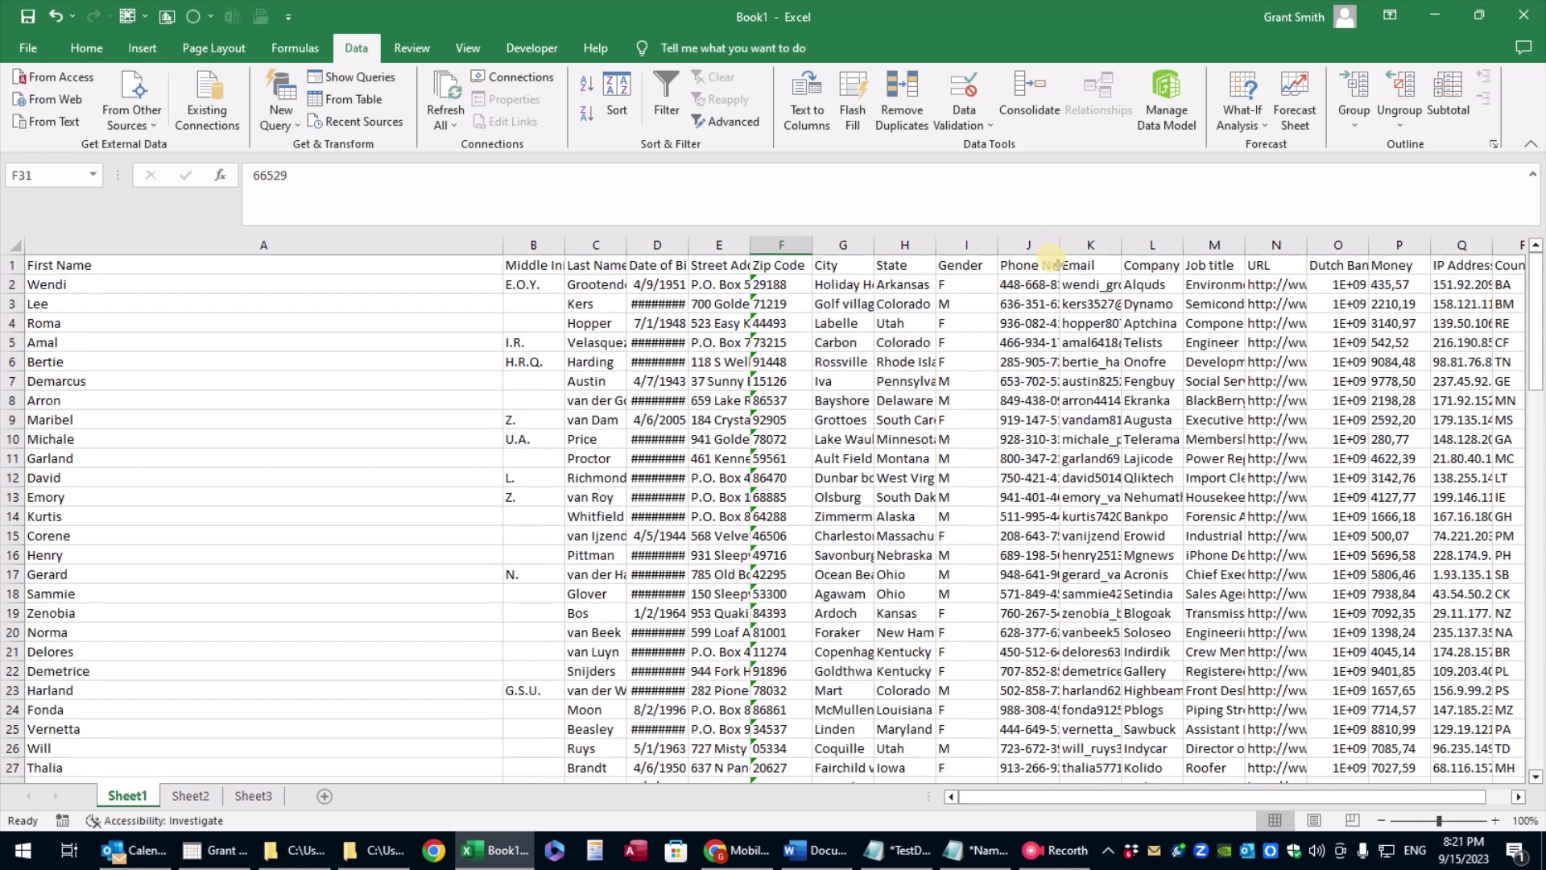
{"action": "double_click", "coordinate": [1058, 262]}
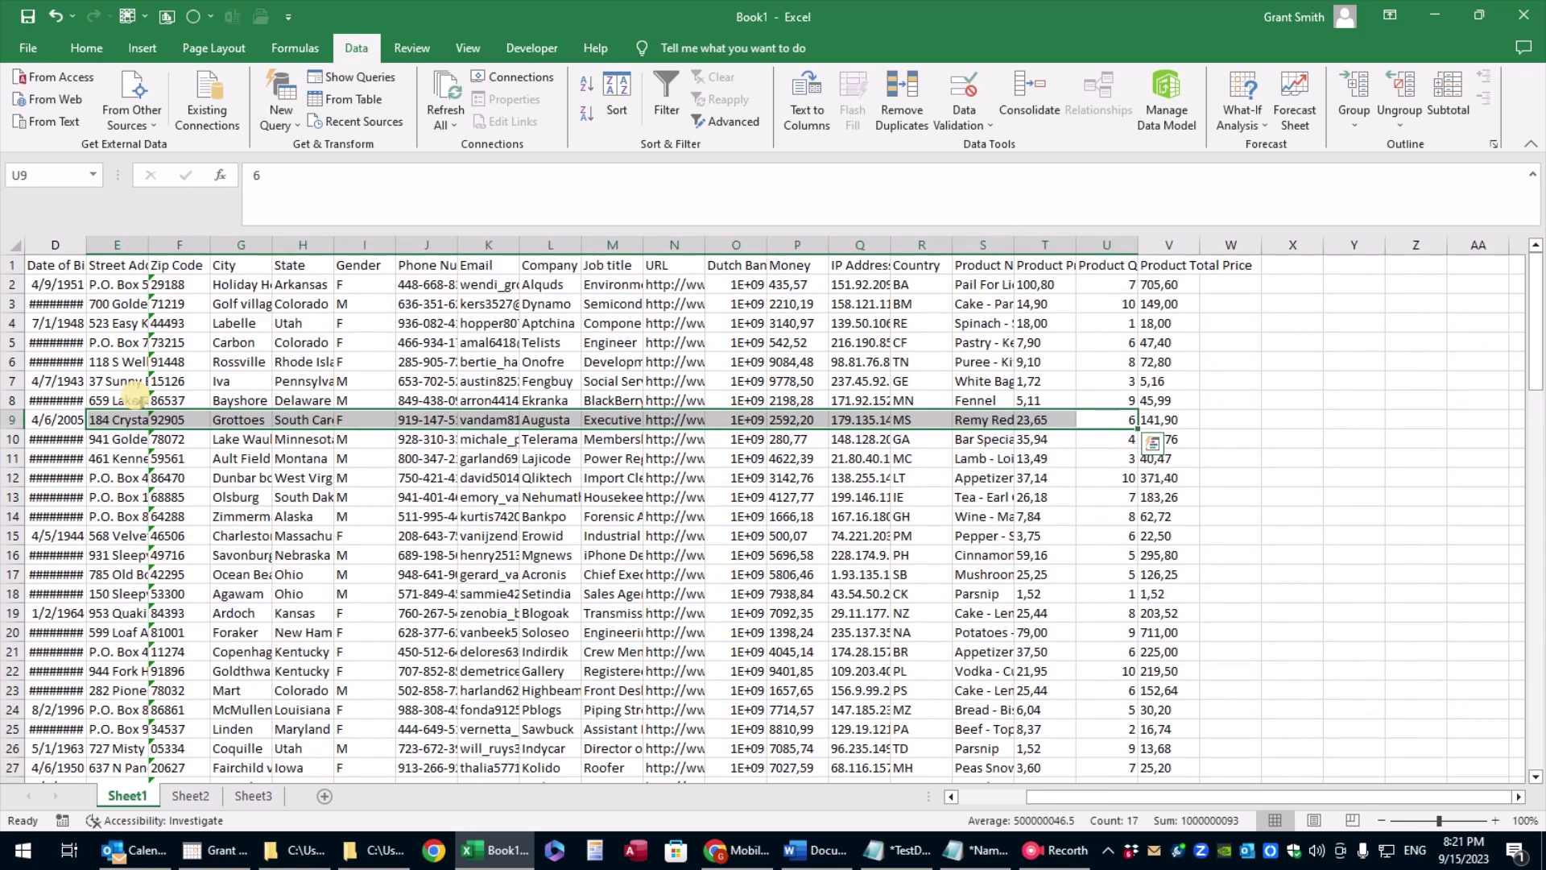
{"action": "double_click", "coordinate": [456, 246]}
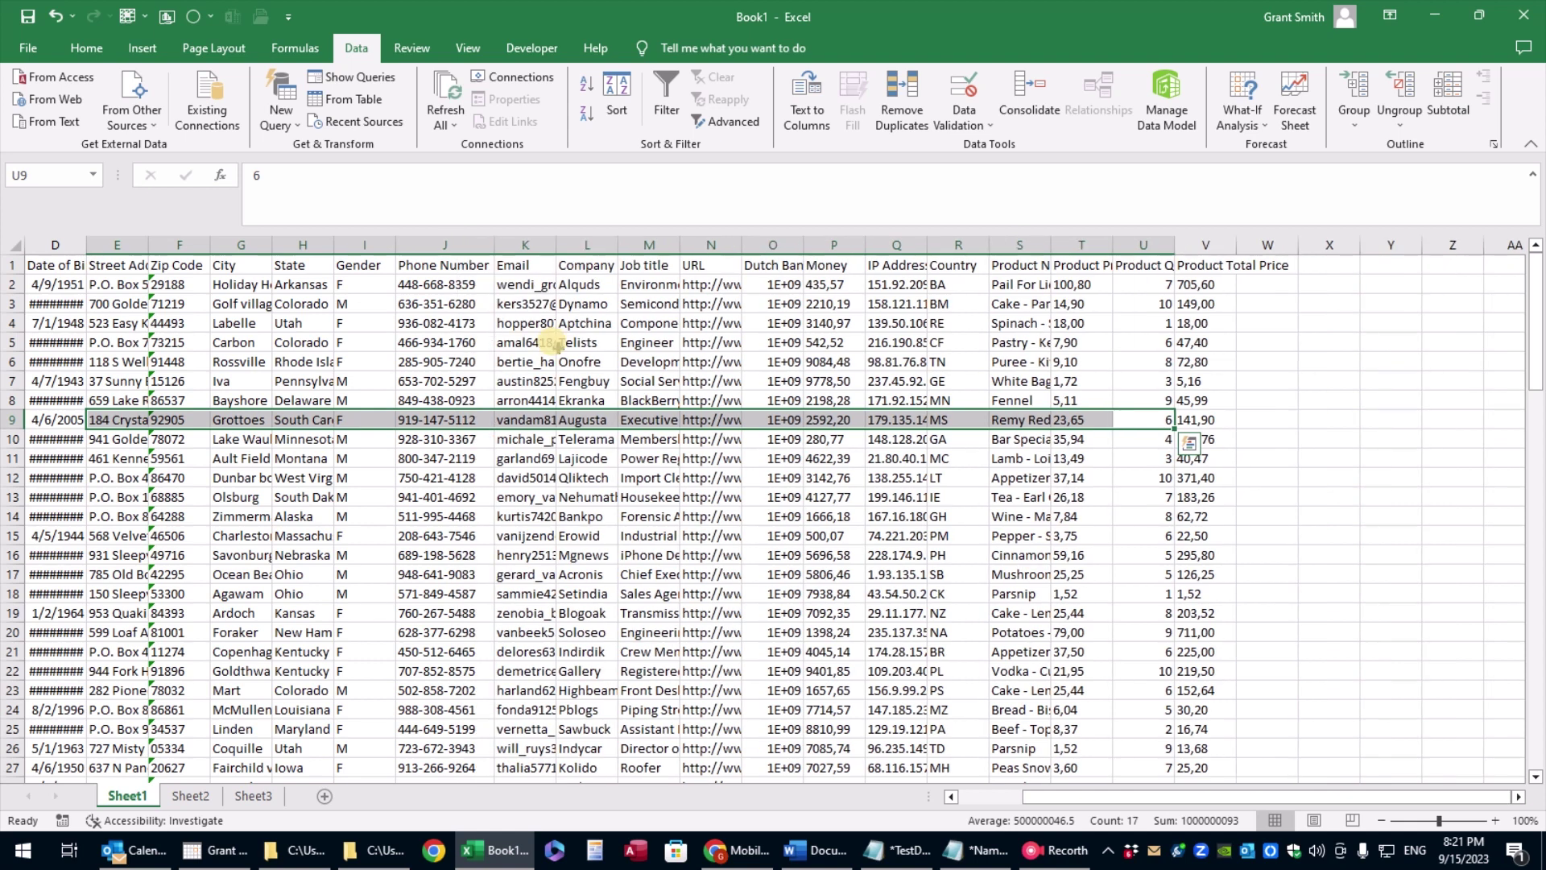
{"action": "left_click", "coordinate": [1067, 857]}
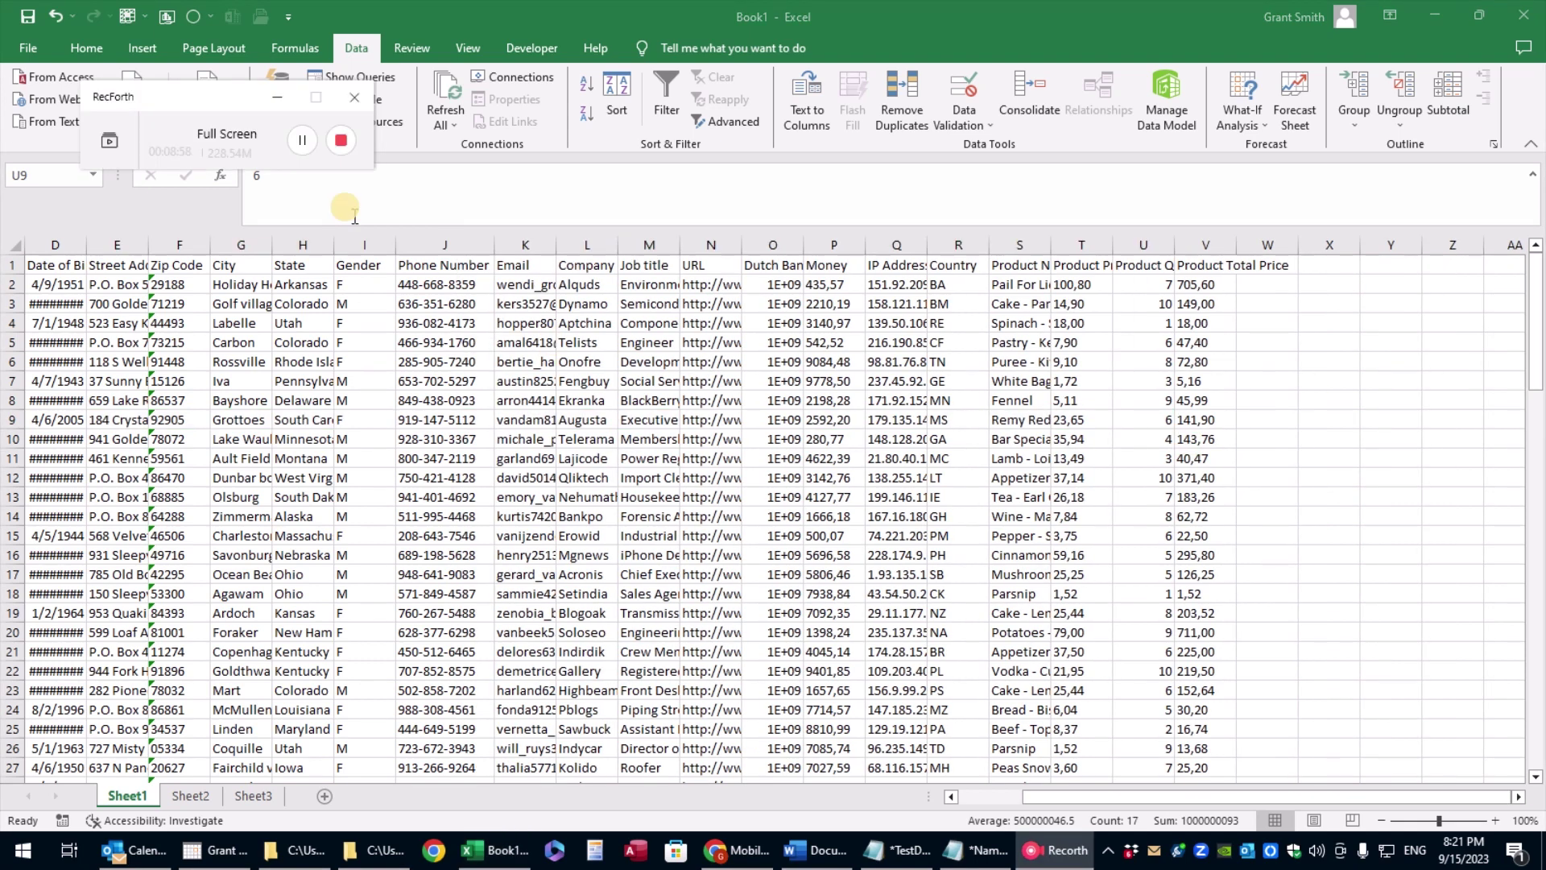